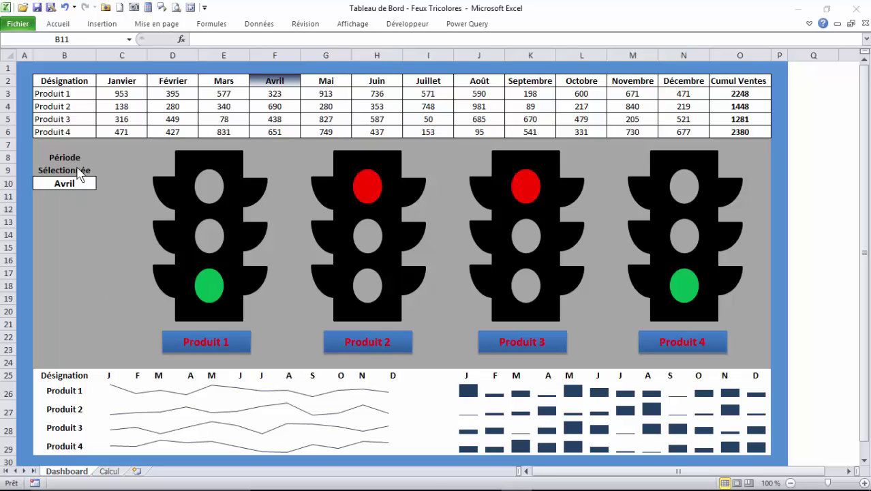
# Examine the monthly sales figures of the products in the dashboard table.
pyautogui.click(139, 94)
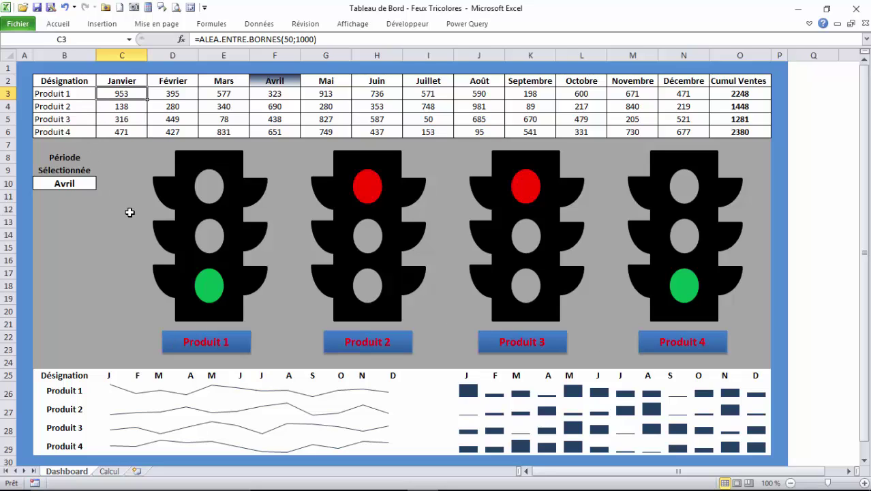
pyautogui.click(59, 94)
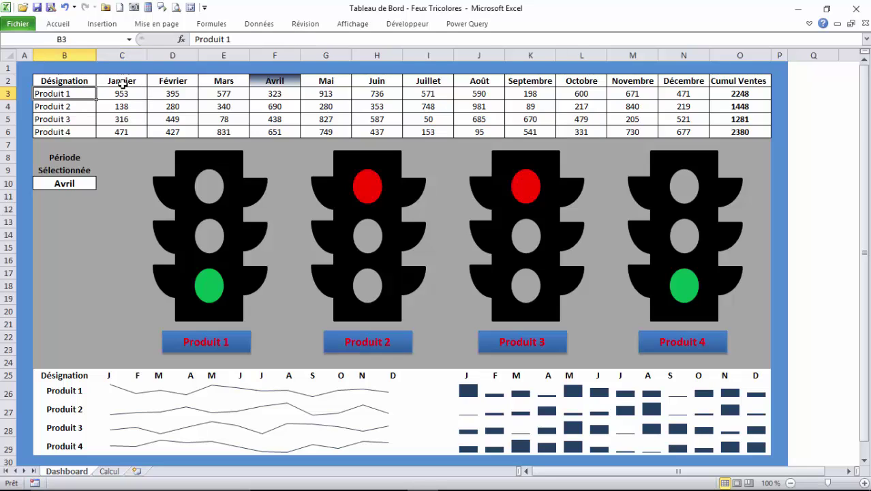
pyautogui.click(121, 107)
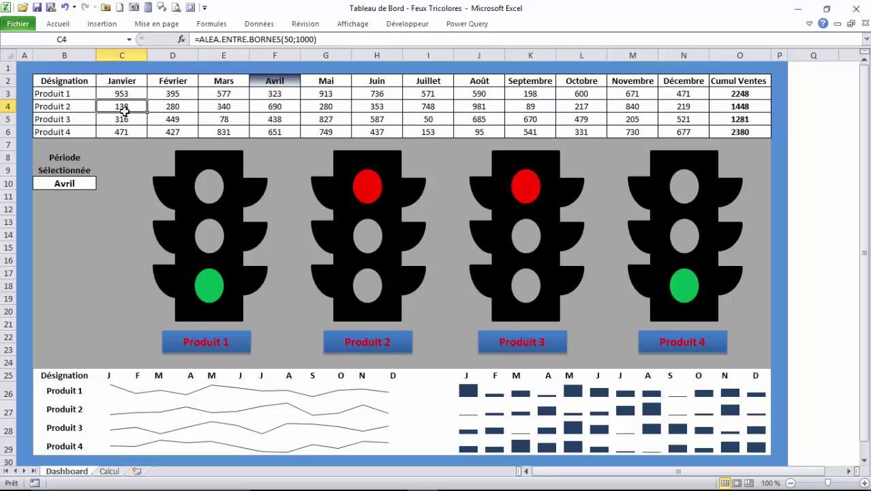
pyautogui.click(173, 97)
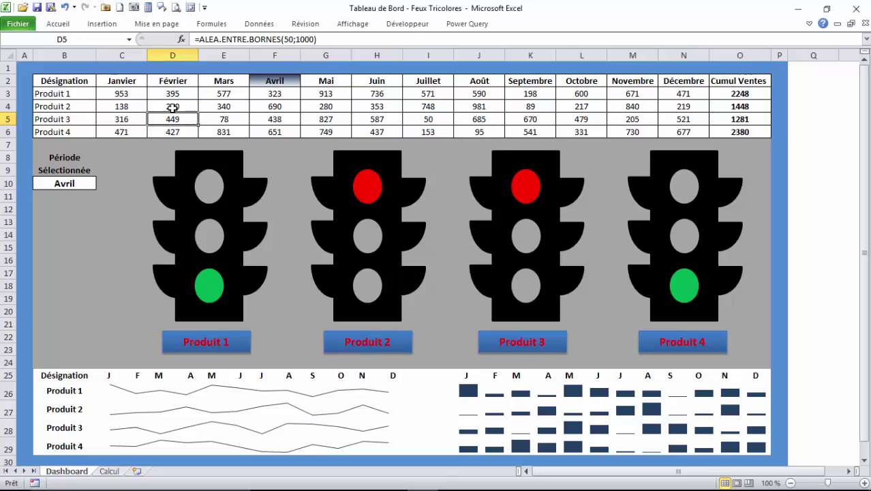
pyautogui.click(118, 96)
# Set the selected period in B10 to Janvier and inspect the Cumul Ventes formula of Produit 1.
pyautogui.click(75, 187)
pyautogui.click(101, 184)
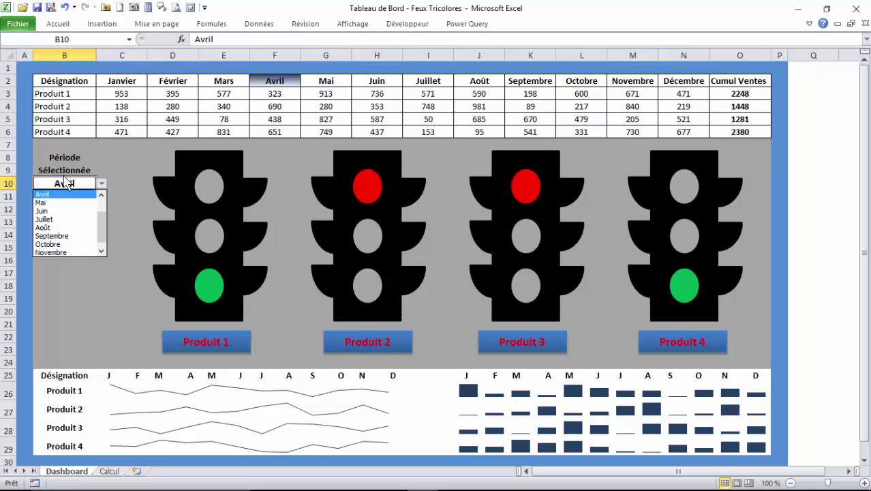
pyautogui.scroll(2, 65, 183)
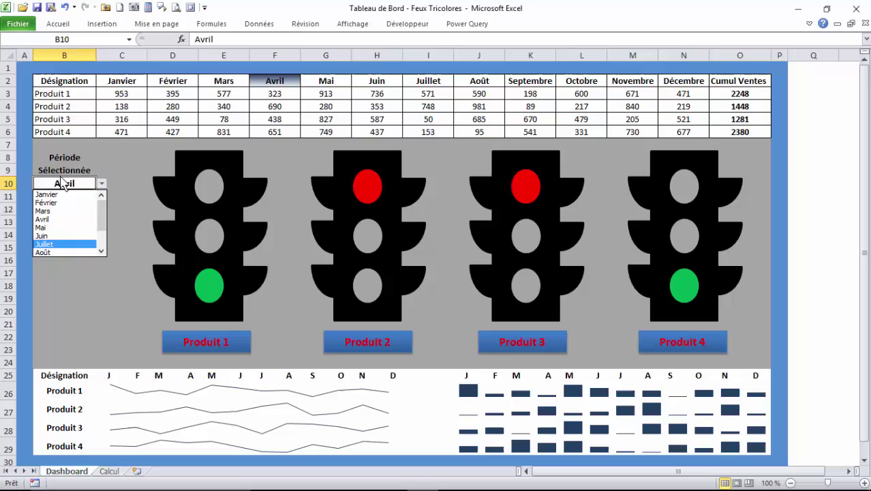
pyautogui.click(47, 194)
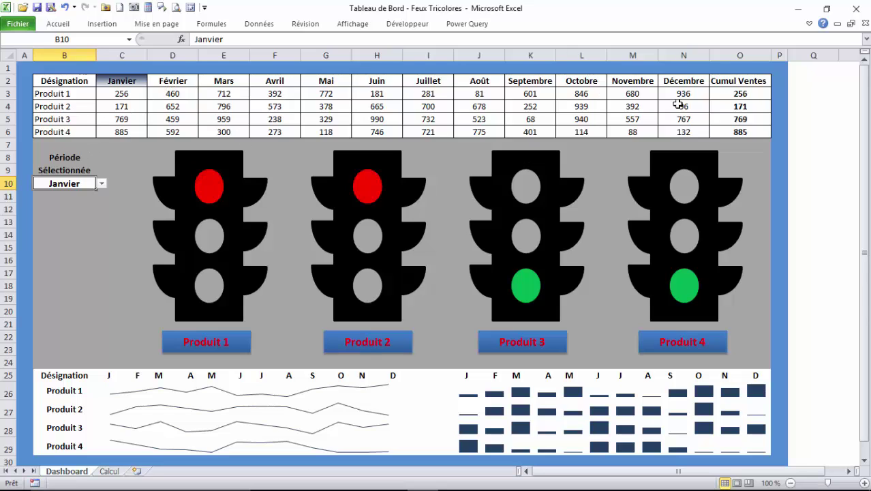
pyautogui.click(740, 94)
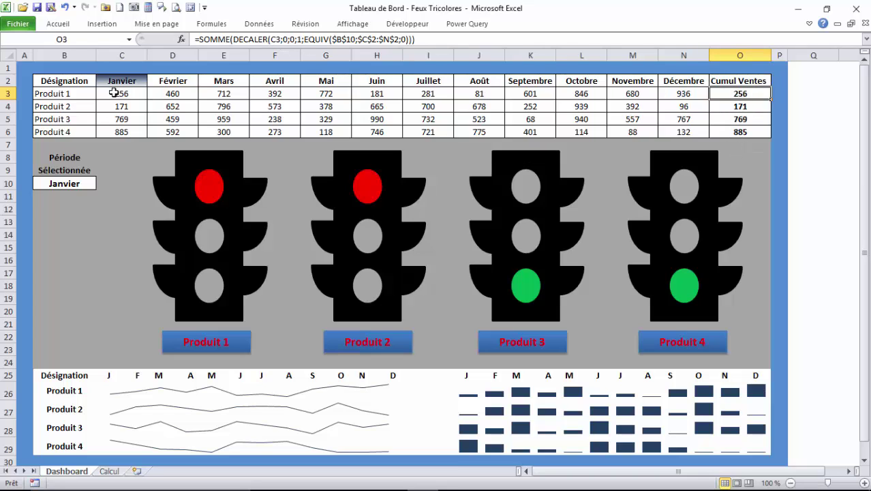
# Set the selected period in B10 to Février and check the Janvier and Février sales of Produit 1.
pyautogui.click(76, 182)
pyautogui.click(102, 183)
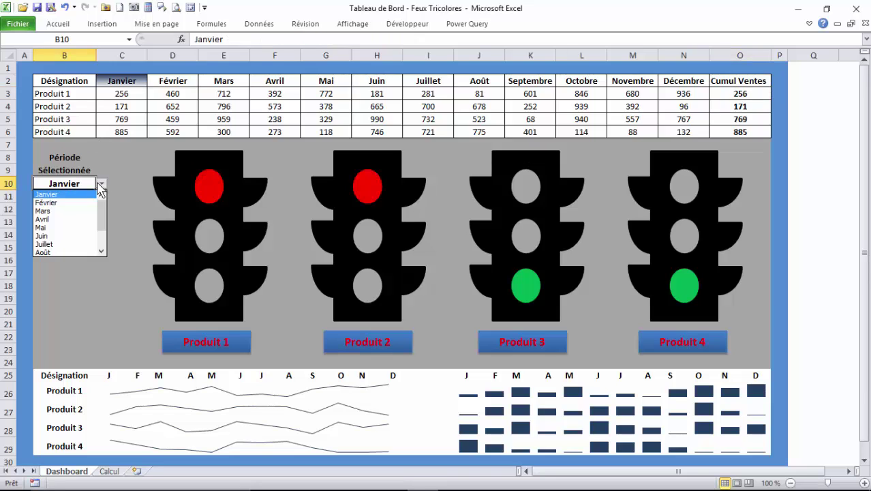
pyautogui.click(49, 204)
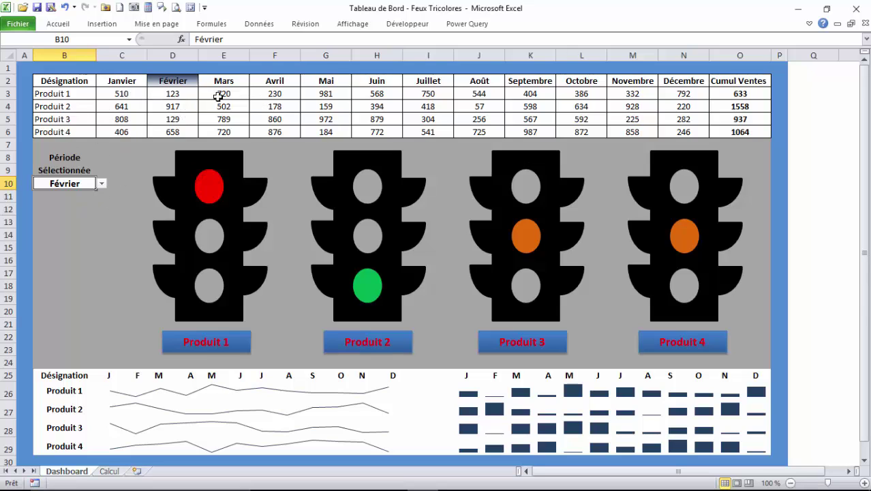
pyautogui.click(121, 94)
pyautogui.click(168, 95)
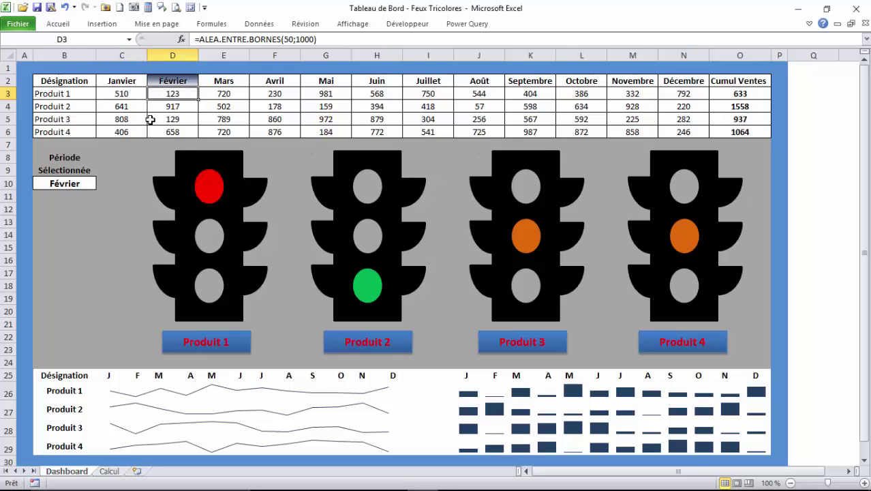
# Switch the selected period in B10 to Mars, followed by Avril.
pyautogui.click(68, 184)
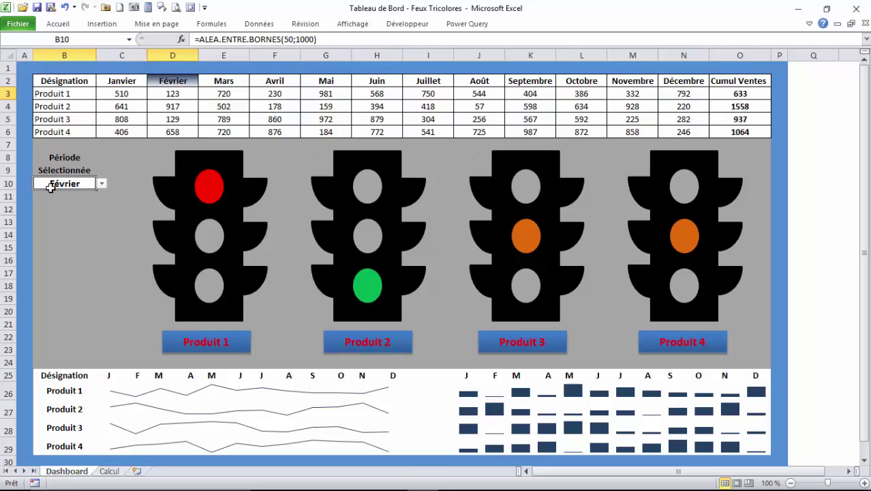
pyautogui.click(101, 183)
pyautogui.click(42, 202)
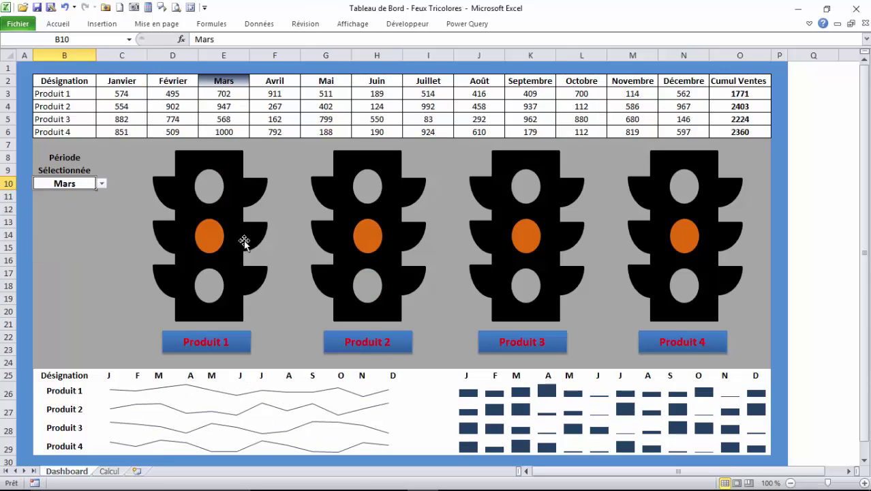
pyautogui.click(100, 184)
pyautogui.click(42, 203)
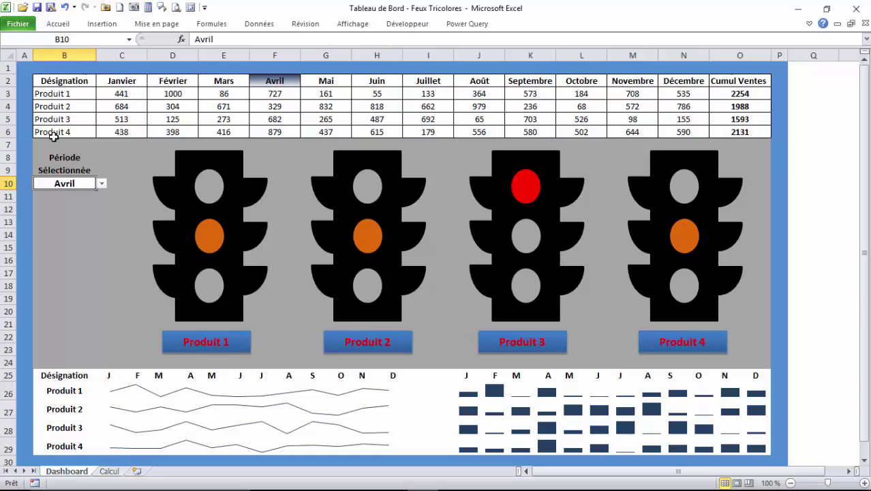
# Set the selected period in B10 to Janvier and check the cumulative sales and traffic light of Produit 3.
pyautogui.click(101, 184)
pyautogui.scroll(2, 62, 217)
pyautogui.click(55, 194)
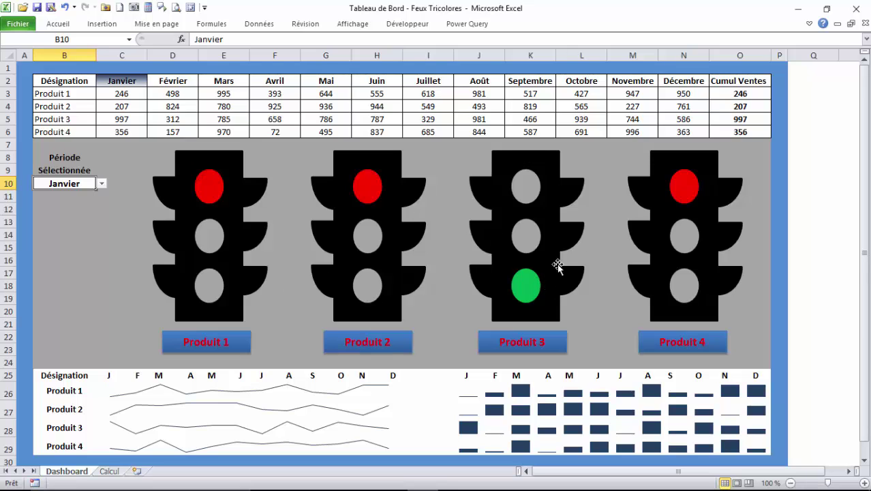
pyautogui.click(740, 117)
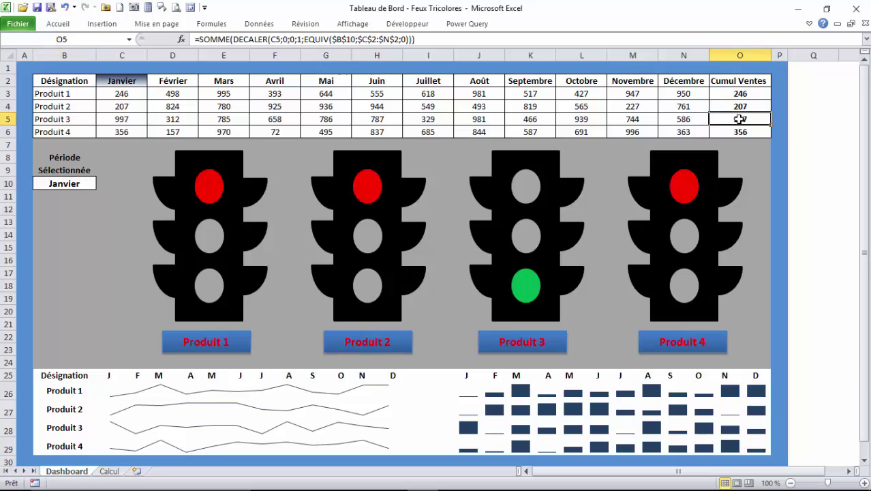
pyautogui.click(529, 286)
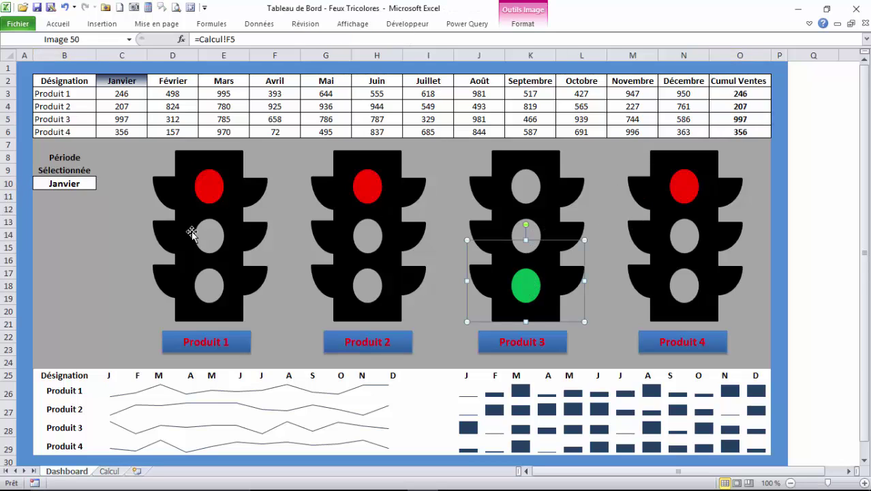
# Set the selected period in B10 to Mars.
pyautogui.click(89, 218)
pyautogui.click(82, 184)
pyautogui.click(101, 184)
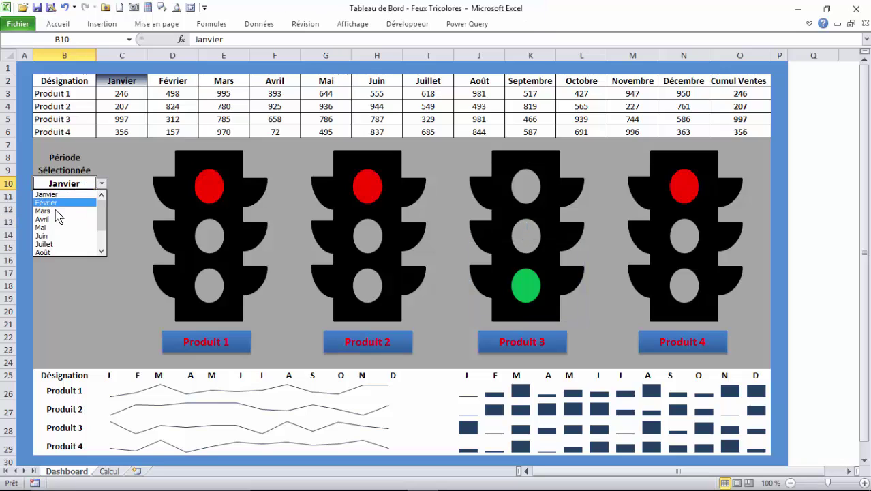
pyautogui.click(45, 211)
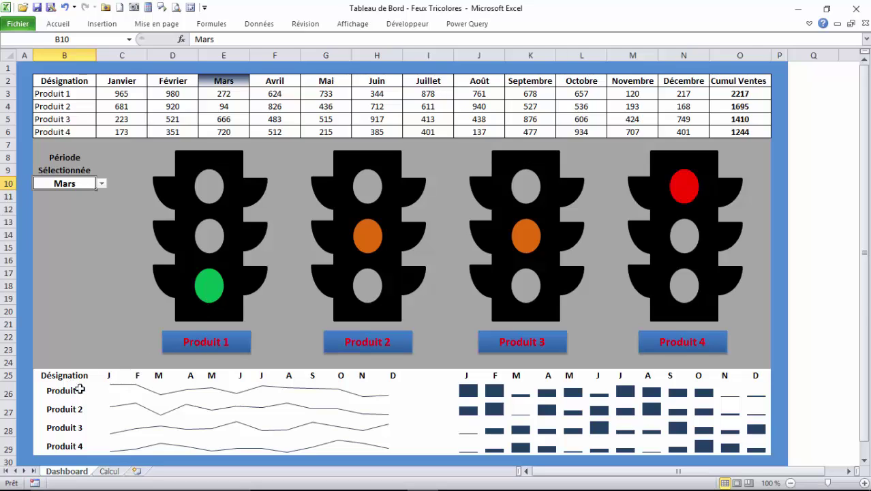
# Examine the line sparklines of the four products below the traffic lights.
pyautogui.click(178, 393)
pyautogui.click(209, 412)
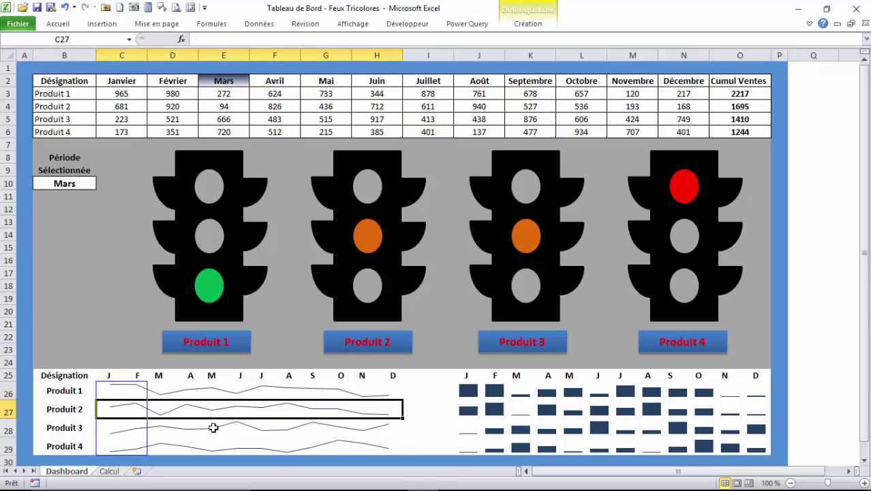
pyautogui.click(217, 429)
pyautogui.click(225, 444)
pyautogui.click(233, 397)
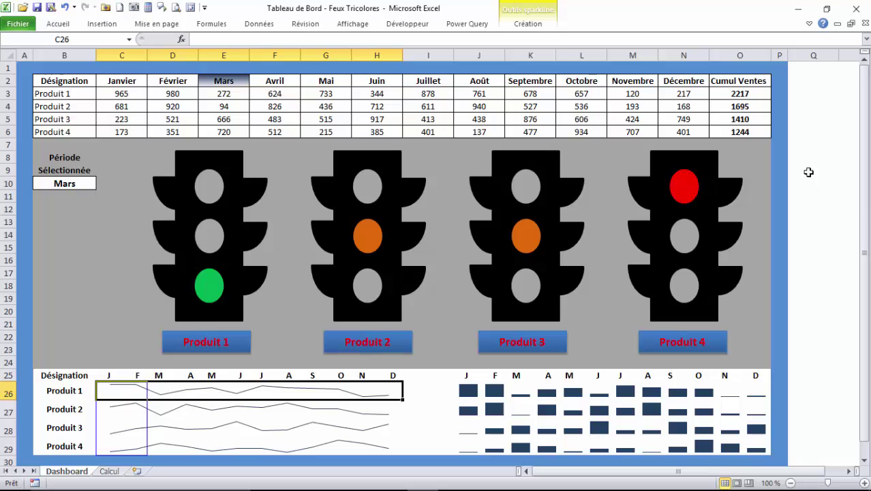
pyautogui.click(868, 191)
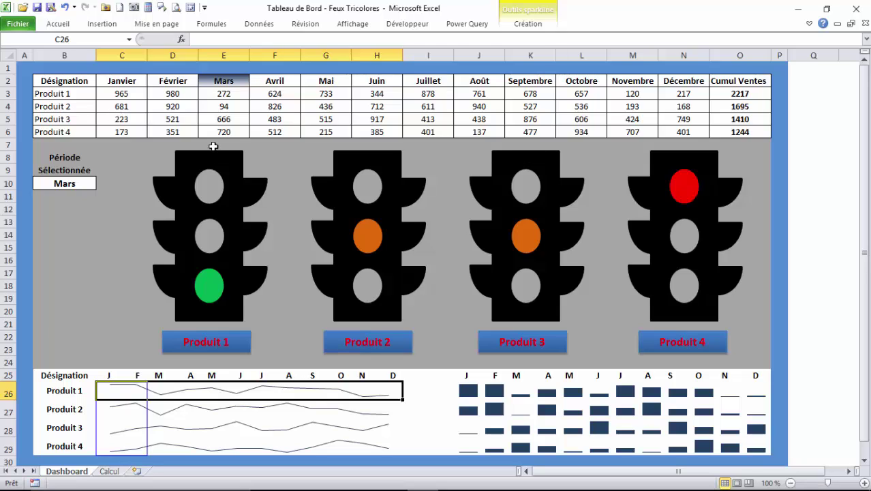
# Create a new blank workbook and enter the heading Produit in cell B2.
pyautogui.click(120, 10)
pyautogui.click(83, 79)
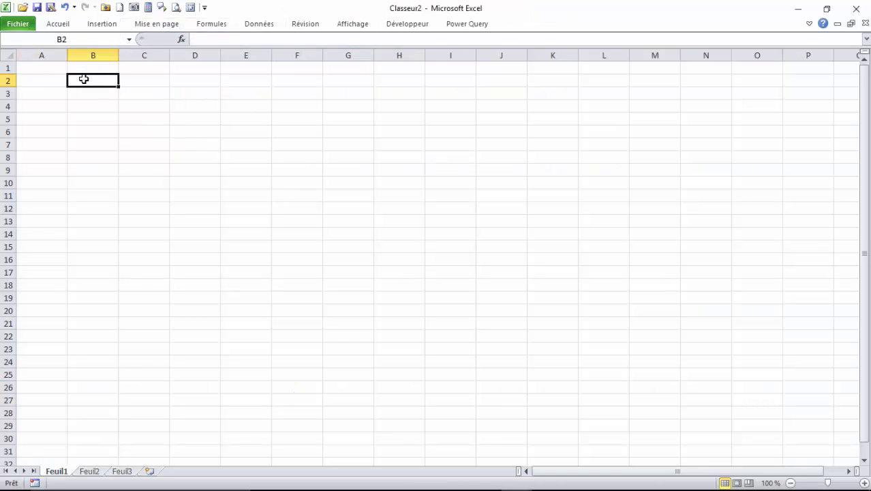
pyautogui.write('Produit')
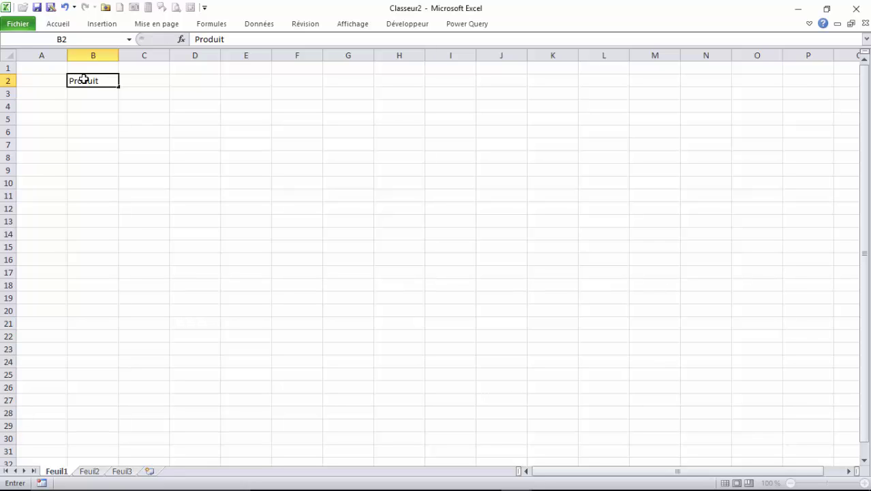
pyautogui.press('Tab')
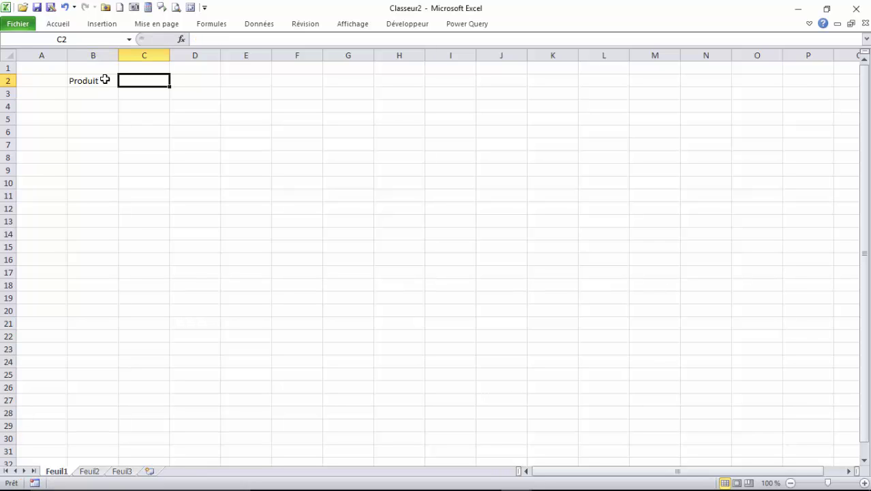
# Enter Janvier in C2 and fill the month series across row 2 to Décembre in N2.
pyautogui.write('Janvier')
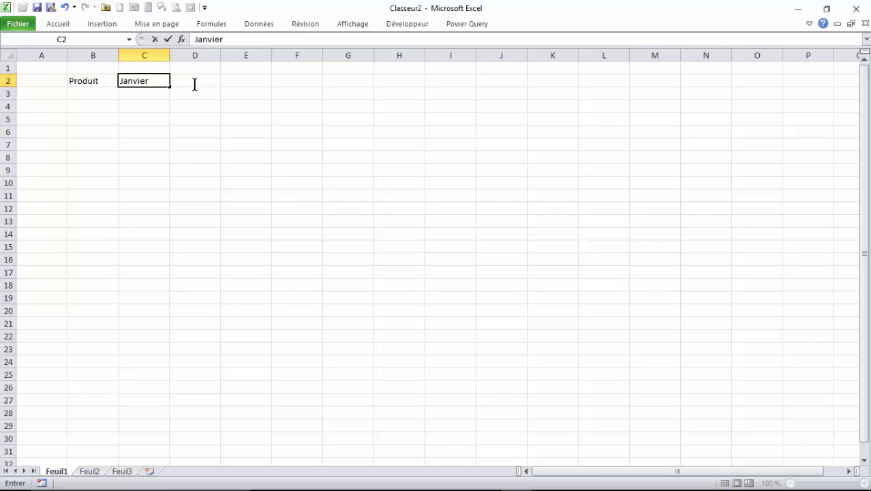
pyautogui.press('F2')
pyautogui.click(171, 85)
pyautogui.moveTo(171, 84); pyautogui.dragTo(729, 99)
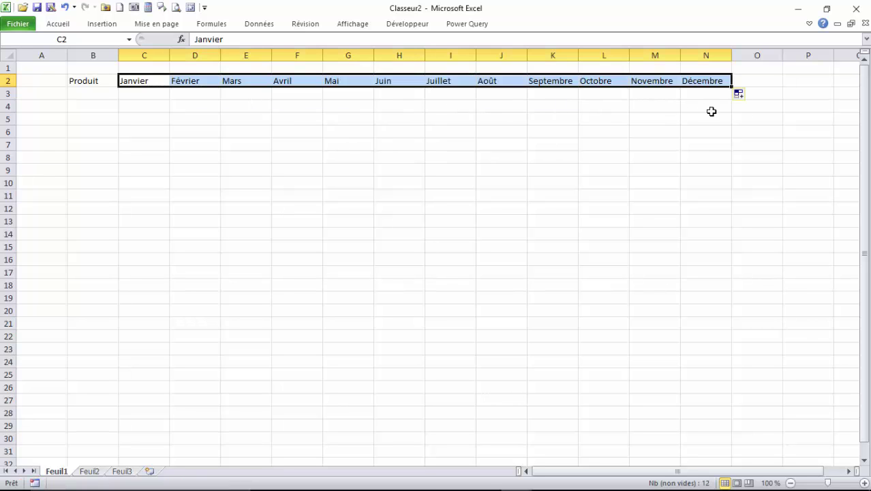
# Enter the heading Cumul Ventes in cell O2 after the months.
pyautogui.click(774, 80)
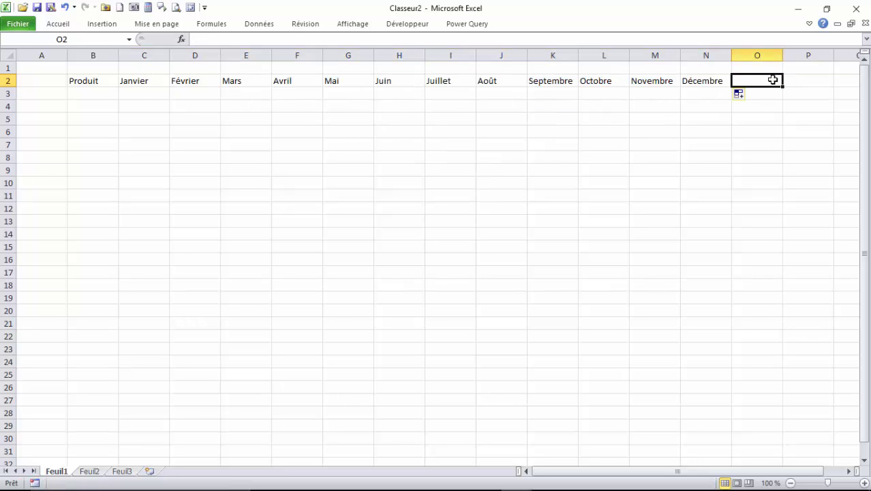
pyautogui.write('Ventes')
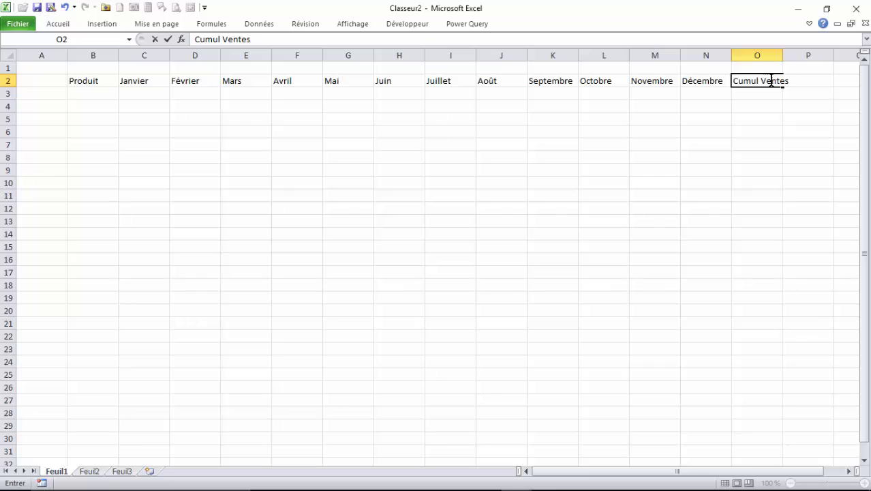
pyautogui.hotkey('ctrl', 'Return')
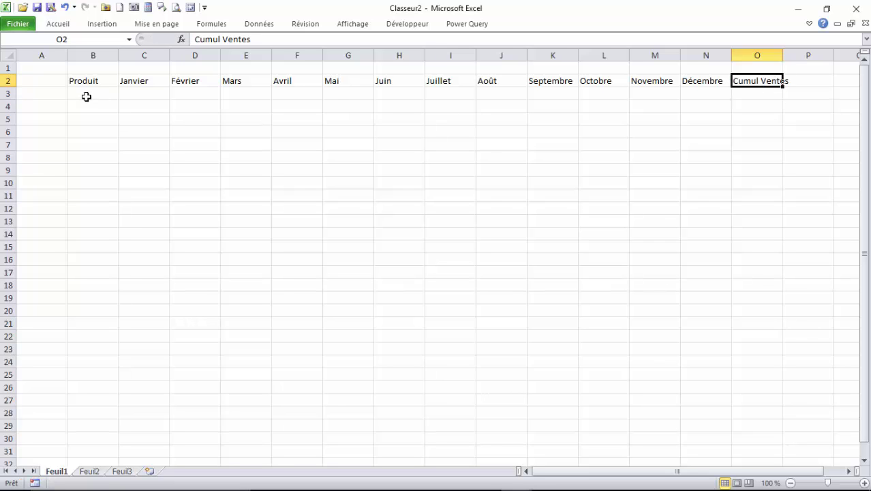
# Enter Produit 1 in B3 and fill the series down to Produit 4 in B6.
pyautogui.click(87, 95)
pyautogui.write('Produit 1')
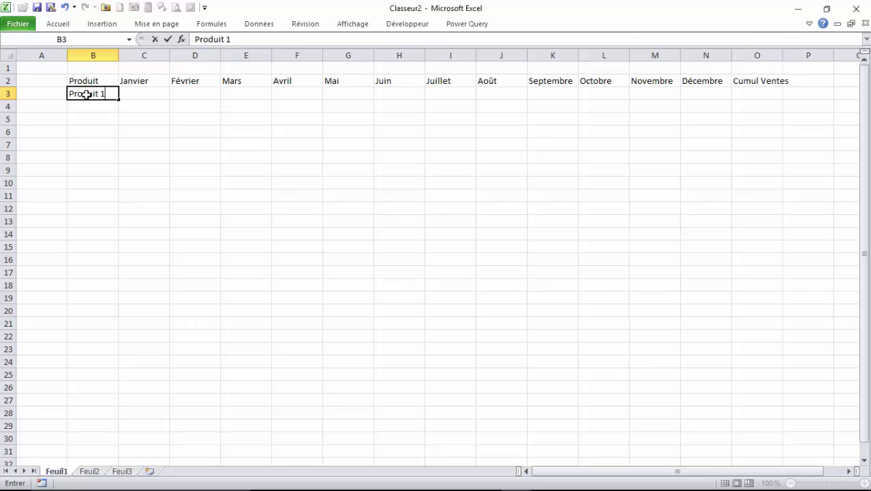
pyautogui.press('Return')
pyautogui.click(87, 95)
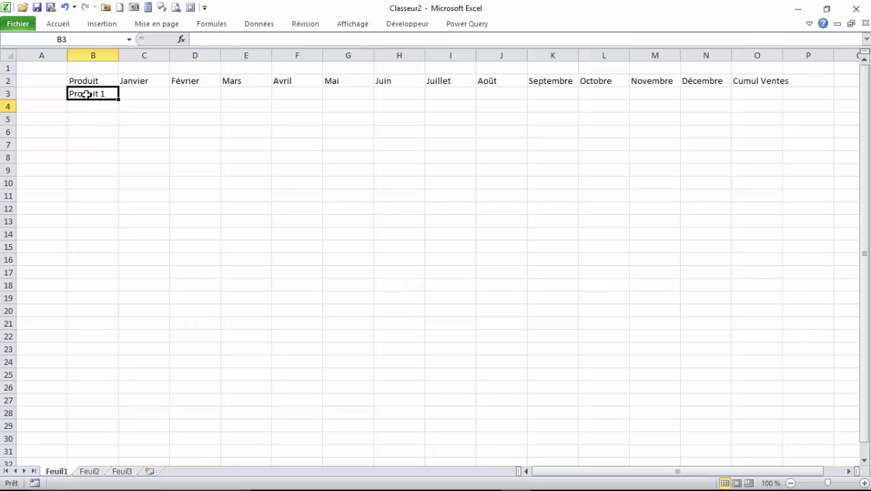
pyautogui.moveTo(119, 100); pyautogui.dragTo(116, 144)
# Enter the formula =ALEA.ENTRE.BORNES(50;1000) in C3 for Produit 1's Janvier sales.
pyautogui.click(135, 93)
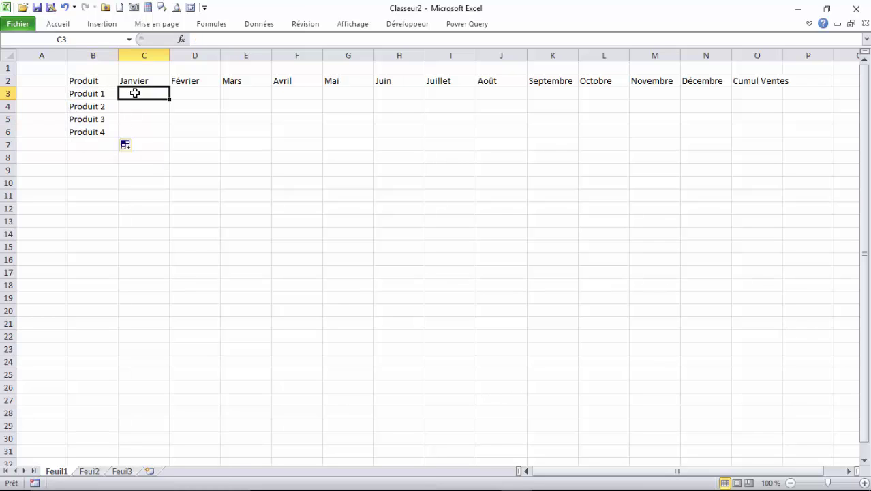
pyautogui.write('=')
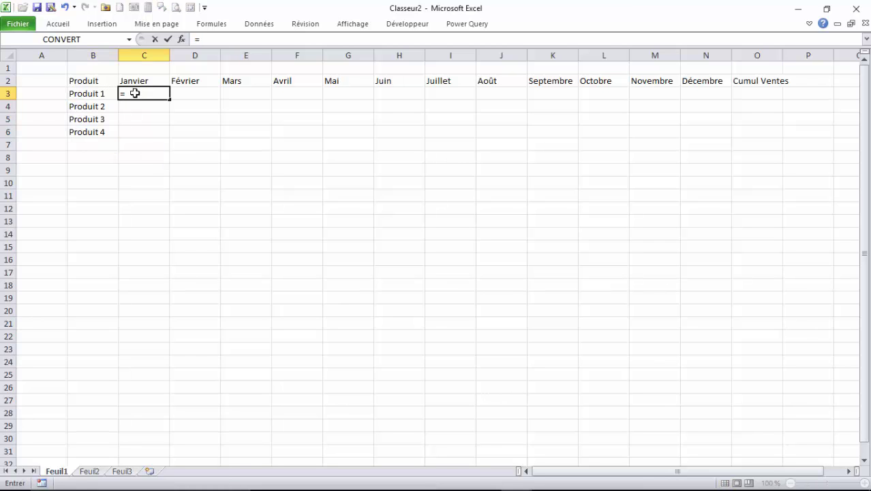
pyautogui.write('al')
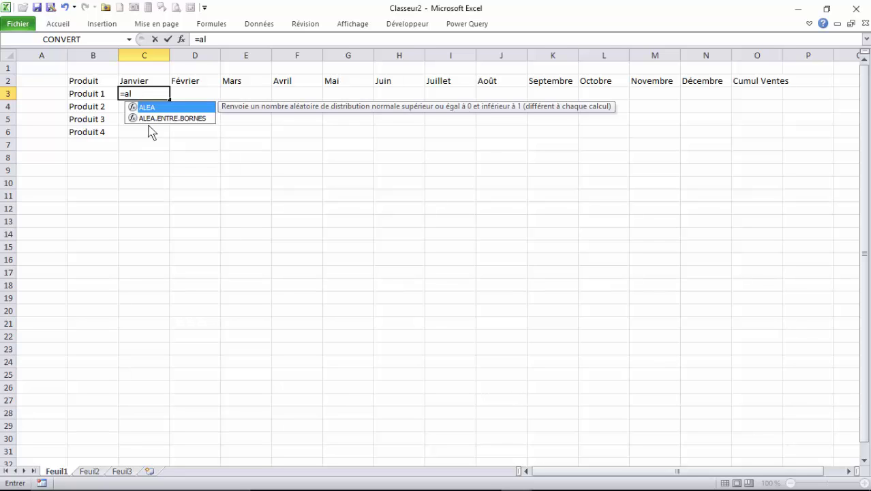
pyautogui.doubleClick(158, 117)
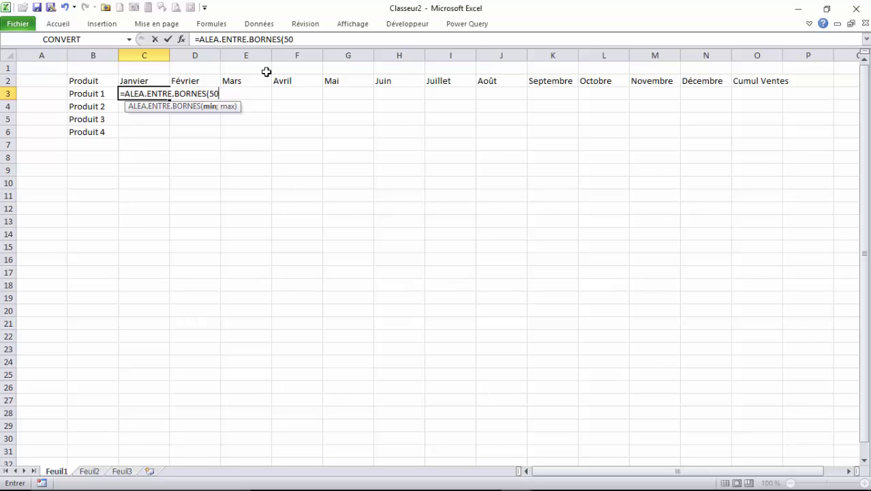
pyautogui.write(';1000')
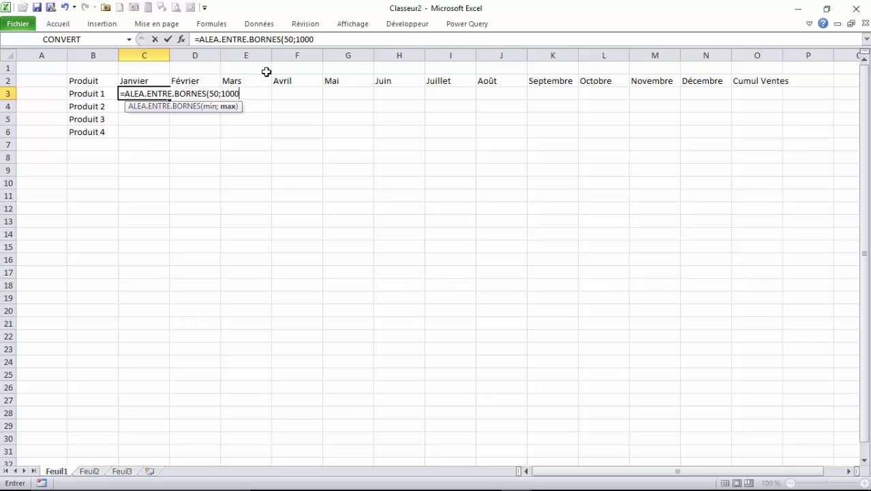
pyautogui.write(')')
pyautogui.press('Return')
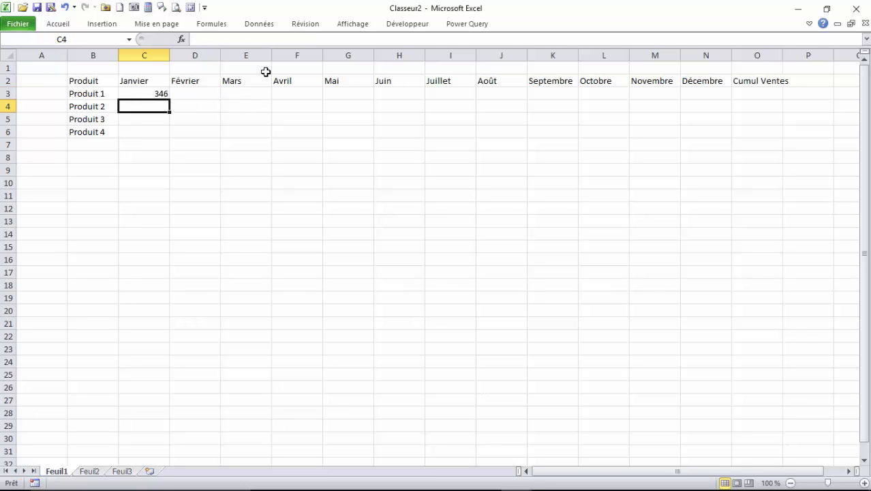
# Fill the C3 formula across to N3 and down to row 6, and centre the values in C3:N6.
pyautogui.click(154, 93)
pyautogui.moveTo(170, 99); pyautogui.dragTo(712, 97)
pyautogui.moveTo(673, 104); pyautogui.dragTo(709, 105)
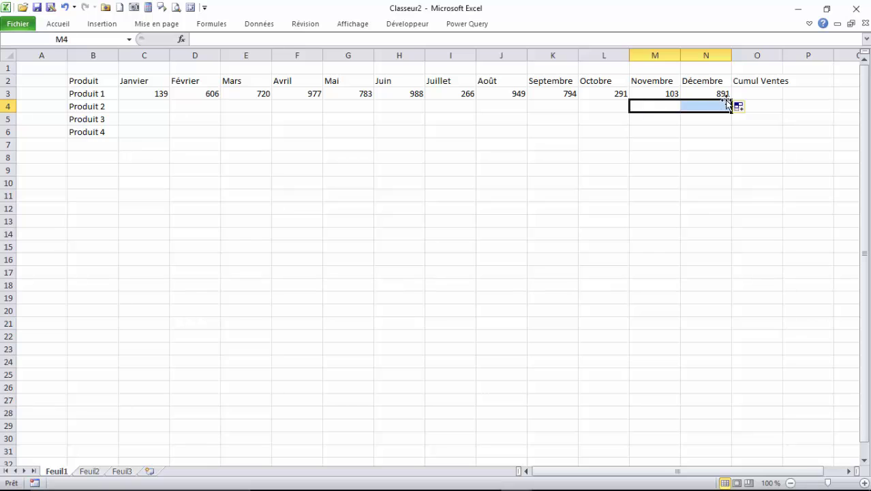
pyautogui.click(722, 94)
pyautogui.moveTo(151, 98); pyautogui.dragTo(718, 136)
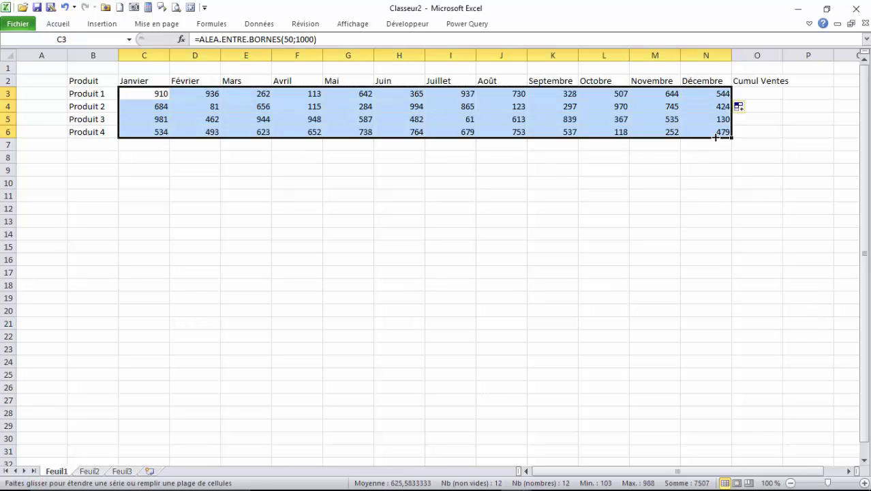
pyautogui.click(68, 25)
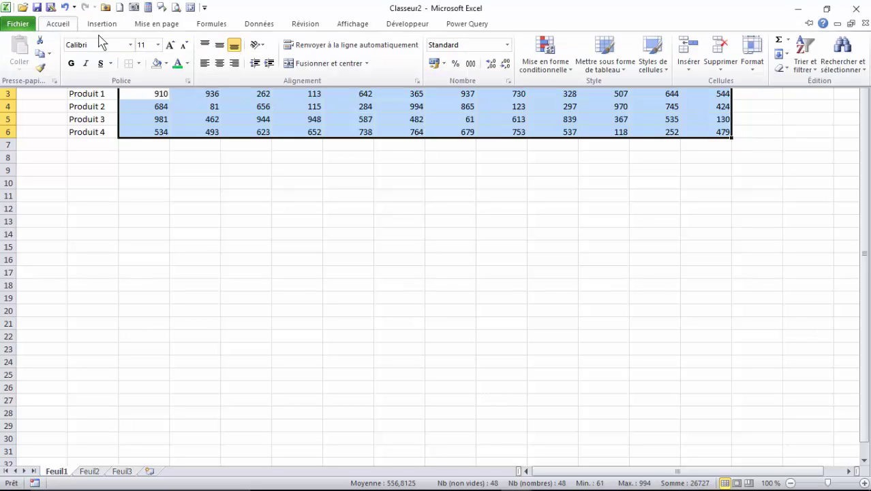
pyautogui.click(217, 64)
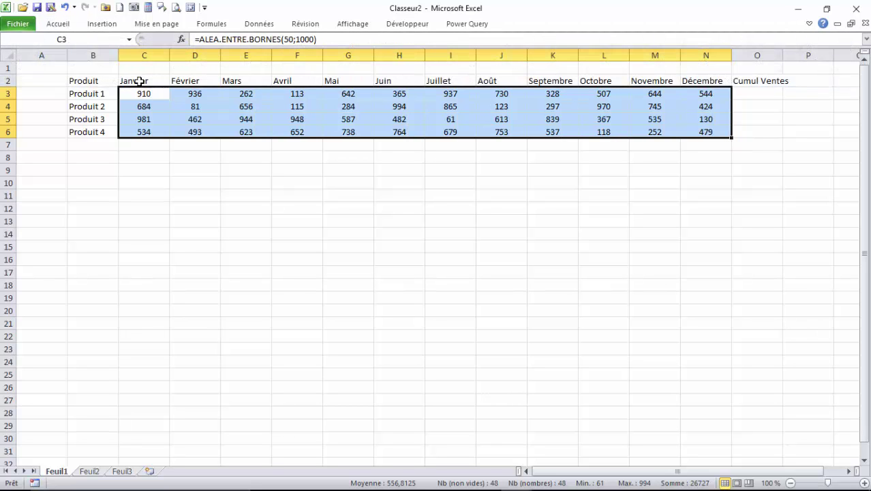
# Make the month headings from Janvier to Décembre in C2:N2 bold.
pyautogui.moveTo(139, 81); pyautogui.dragTo(654, 81)
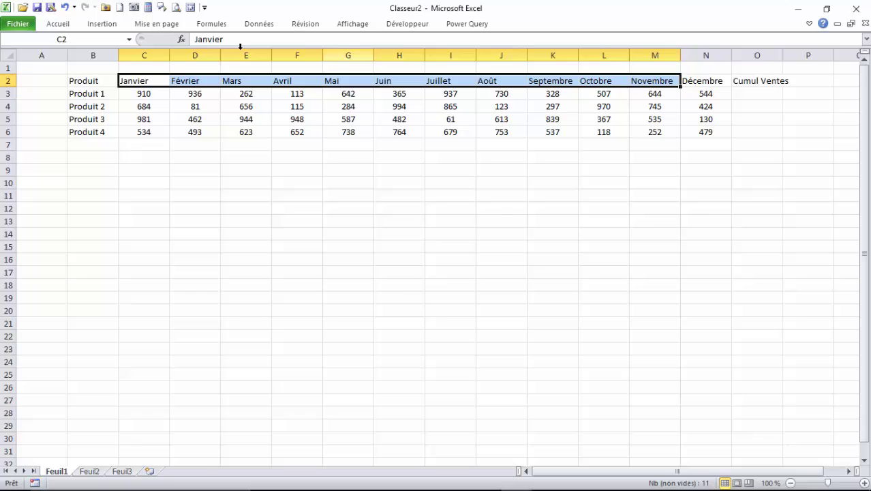
pyautogui.click(58, 24)
pyautogui.click(71, 64)
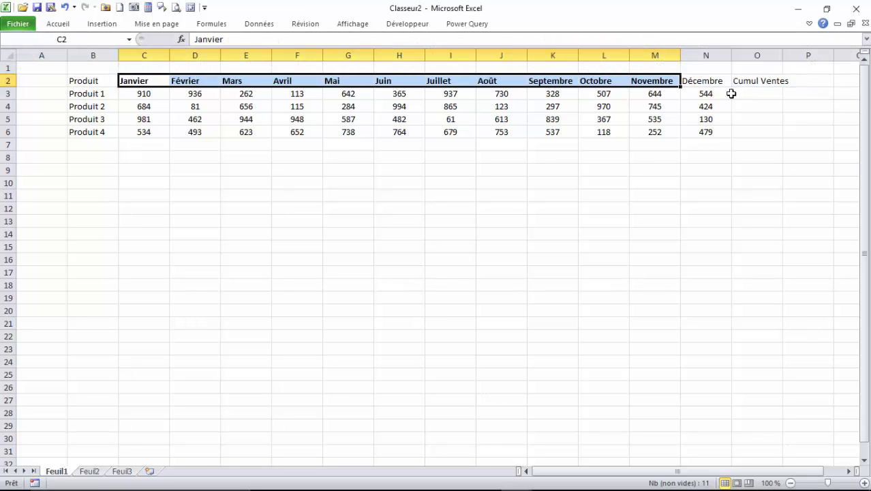
pyautogui.click(130, 109)
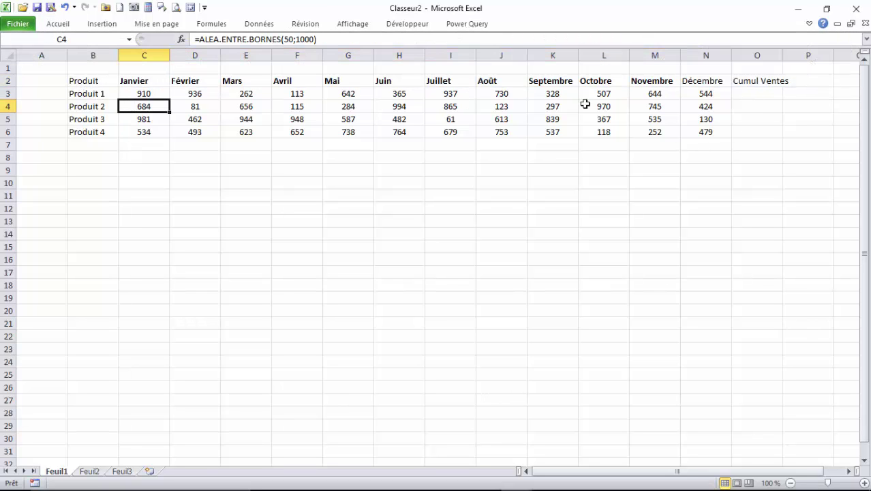
pyautogui.click(709, 80)
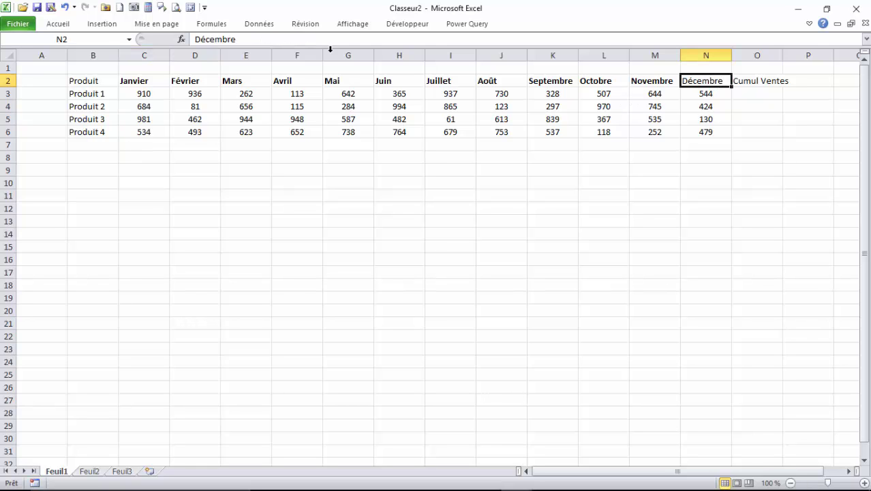
pyautogui.click(68, 25)
pyautogui.click(163, 98)
pyautogui.click(159, 104)
pyautogui.click(98, 149)
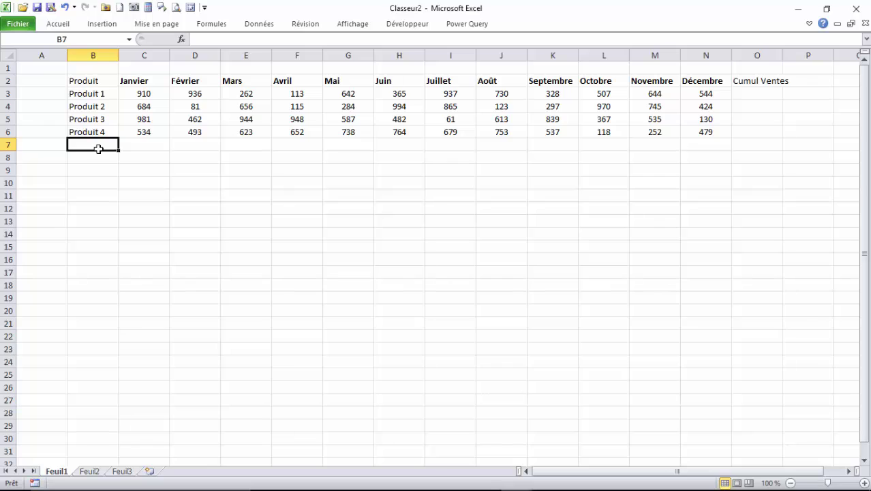
# Enter the label Sélection in B9 and Période in B10 below the sales table.
pyautogui.click(94, 167)
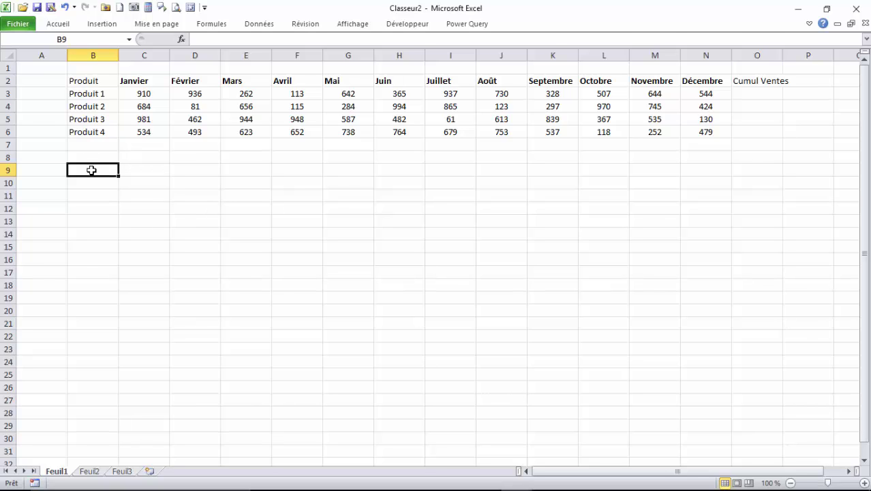
pyautogui.write('S')
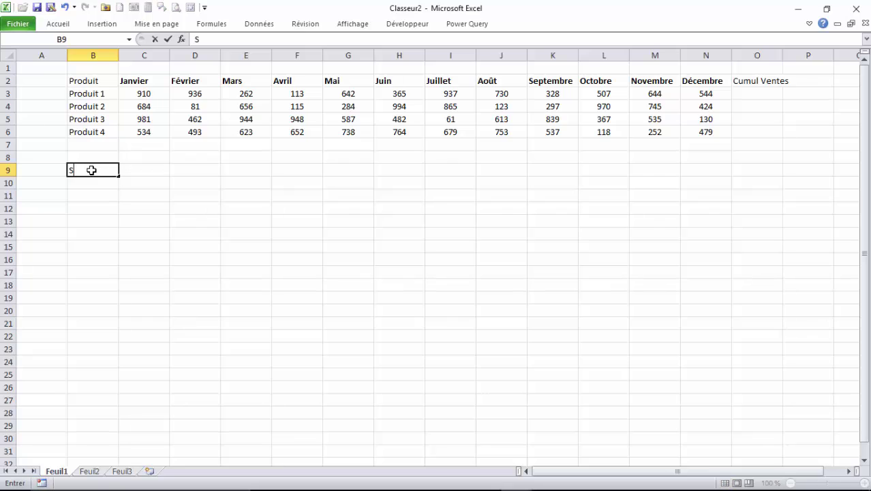
pyautogui.write('élection')
pyautogui.press('Return')
pyautogui.write('Pério')
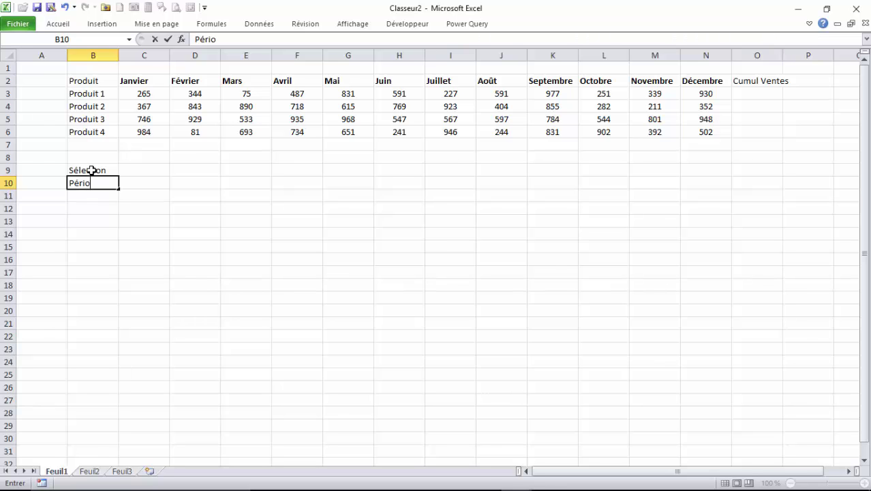
pyautogui.write('de')
pyautogui.press('Return')
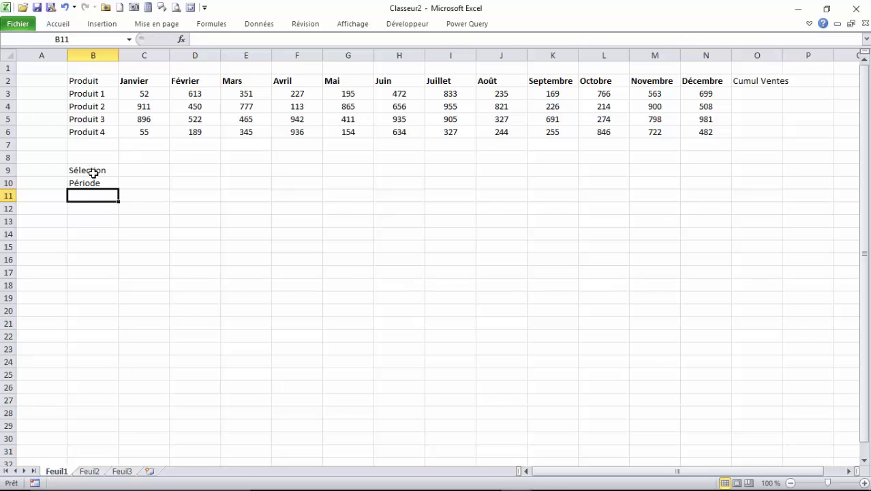
# Centre the Sélection and Période labels in B9:B10.
pyautogui.moveTo(95, 170); pyautogui.dragTo(95, 183)
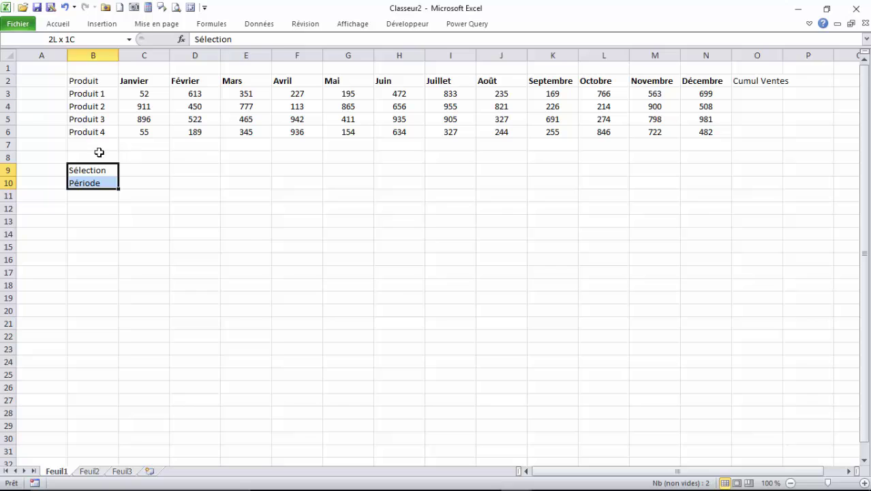
pyautogui.click(62, 23)
pyautogui.click(218, 64)
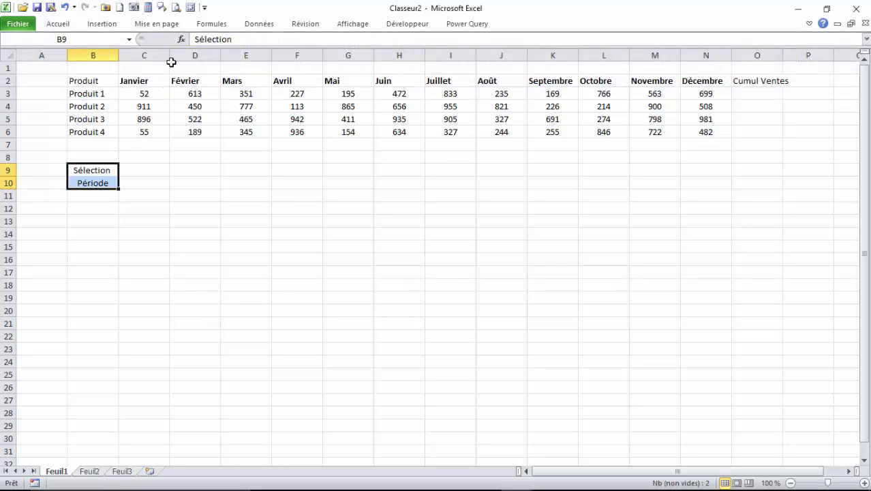
# Add a Liste data validation to B11 with the month headings =$C$2:$N$2 as its source.
pyautogui.click(99, 195)
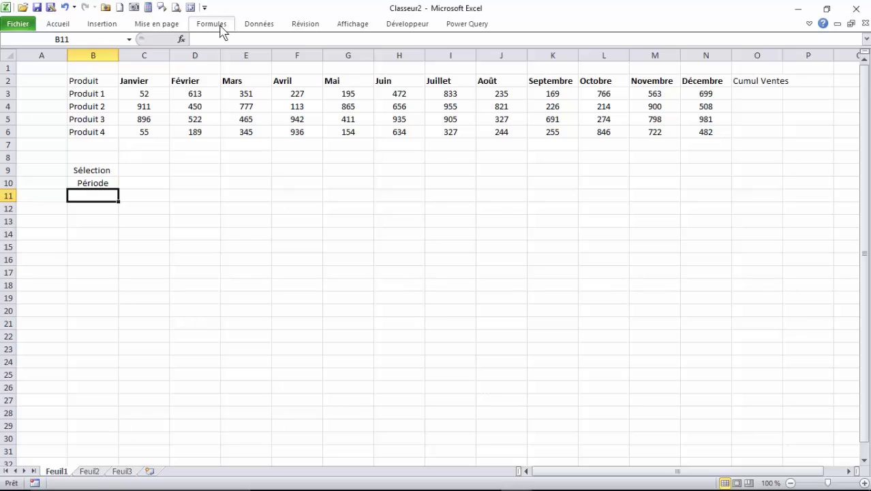
pyautogui.click(258, 23)
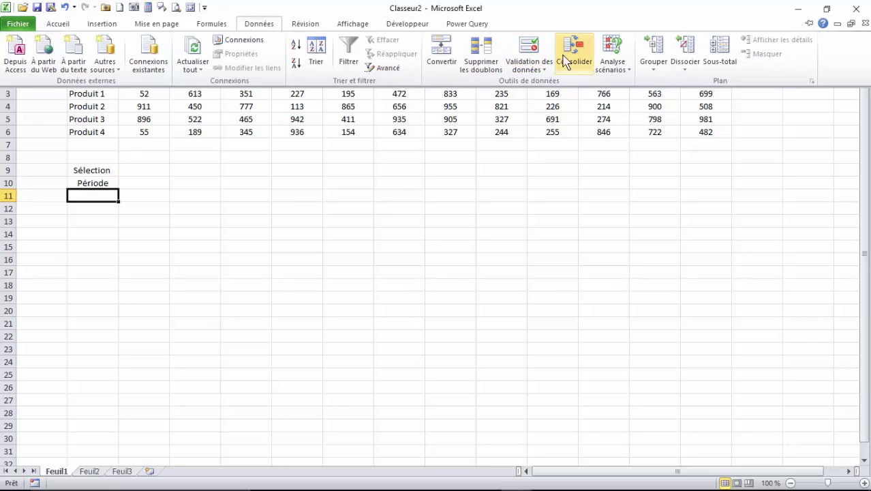
pyautogui.click(530, 69)
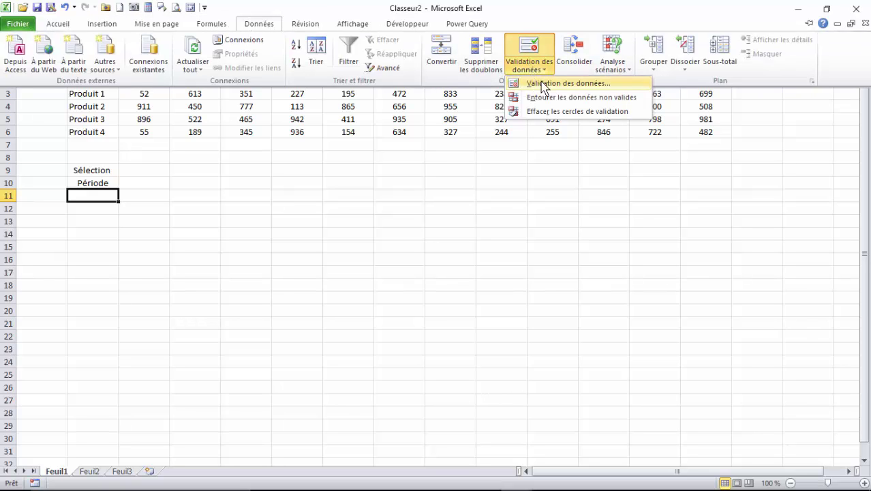
pyautogui.click(531, 84)
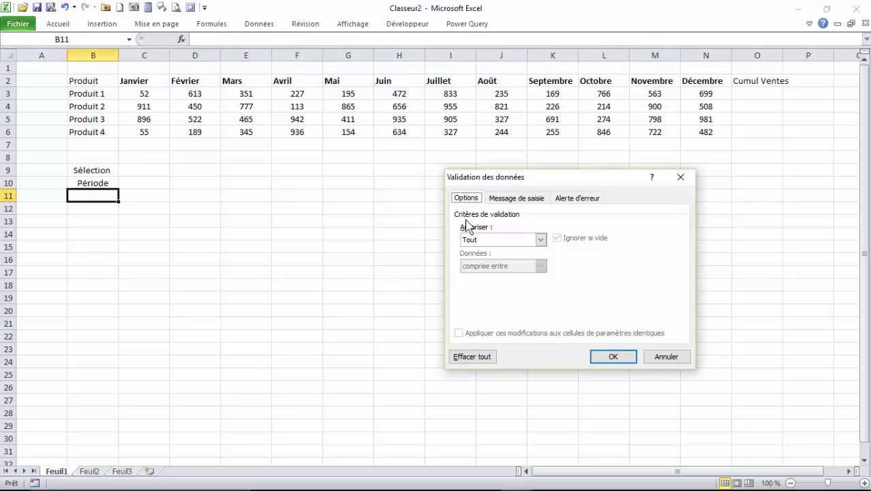
pyautogui.click(540, 239)
pyautogui.click(473, 276)
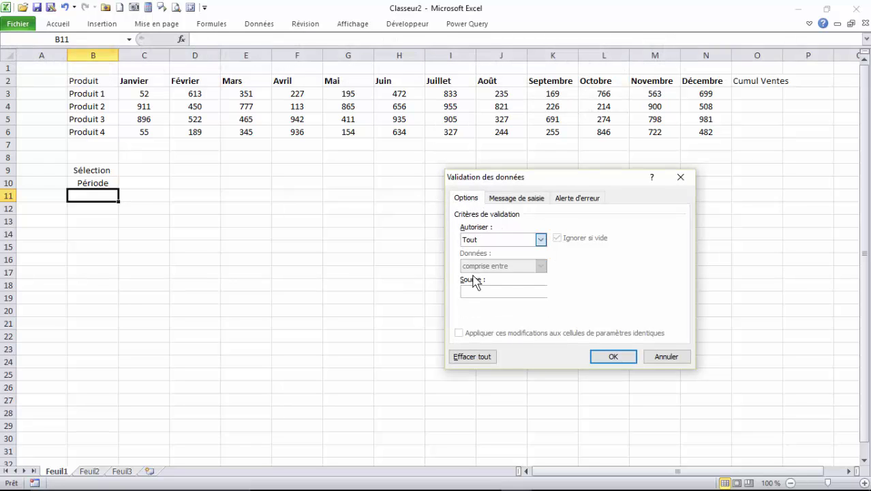
pyautogui.click(490, 291)
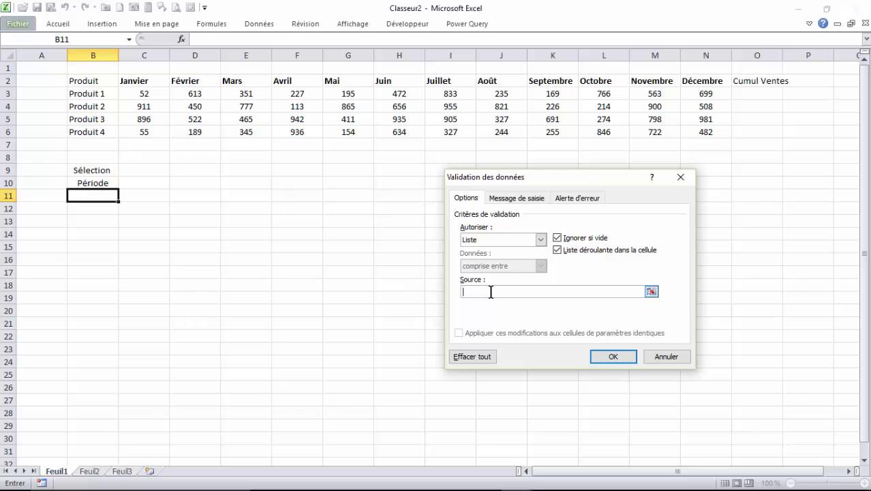
pyautogui.moveTo(121, 80); pyautogui.dragTo(702, 80)
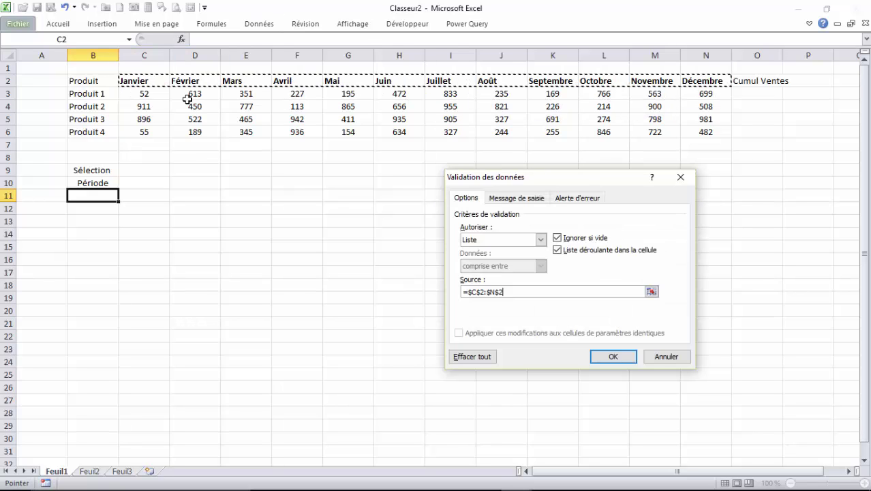
pyautogui.click(606, 358)
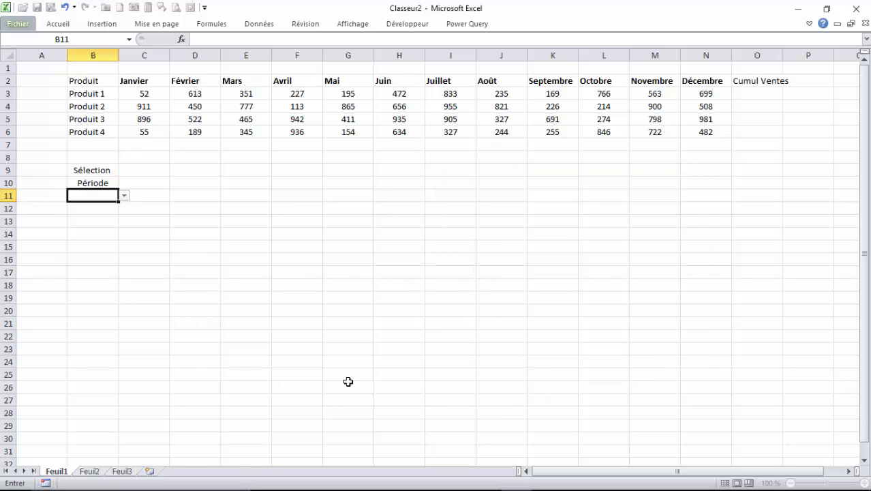
# Test the drop-down list in B11 by choosing several months in turn, from Janvier through to Octobre.
pyautogui.click(124, 196)
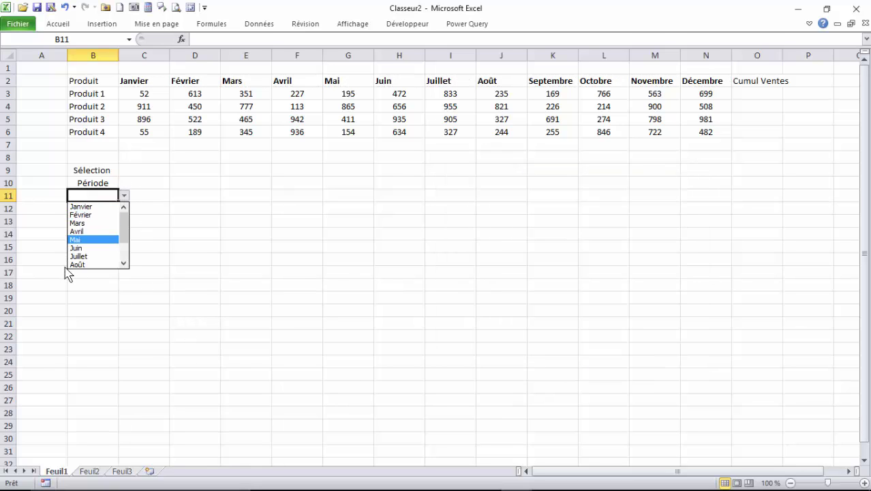
pyautogui.scroll(-2, 125, 266)
pyautogui.scroll(4, 124, 239)
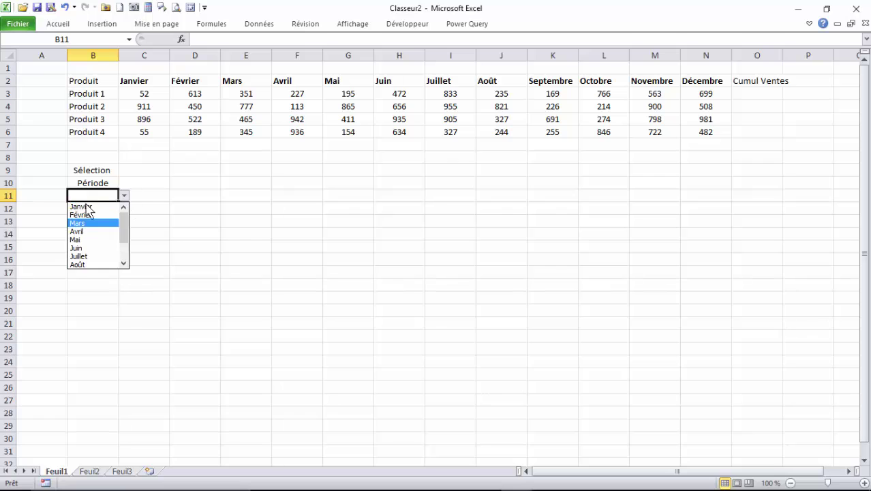
pyautogui.click(82, 206)
pyautogui.click(124, 196)
pyautogui.click(83, 214)
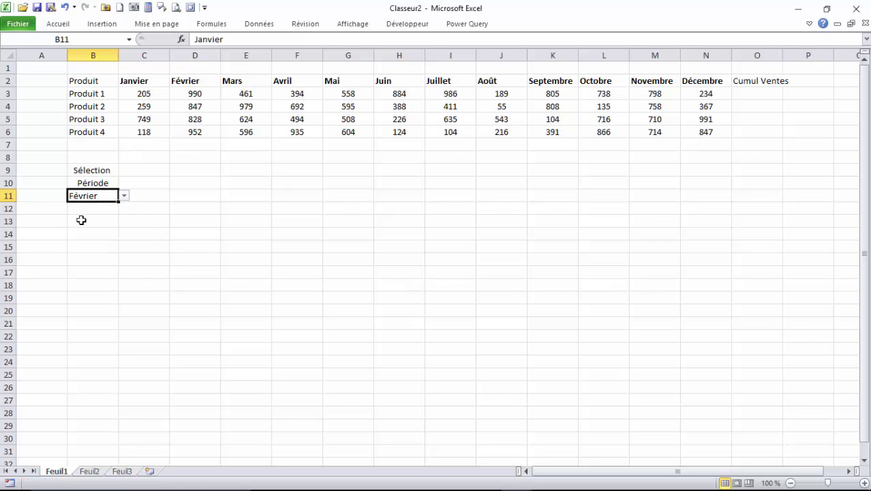
pyautogui.click(124, 196)
pyautogui.click(79, 223)
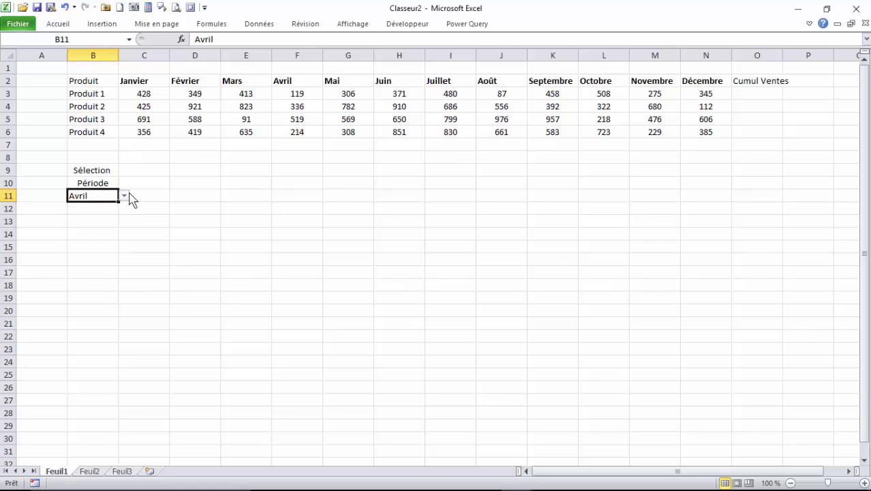
pyautogui.click(124, 196)
pyautogui.click(85, 238)
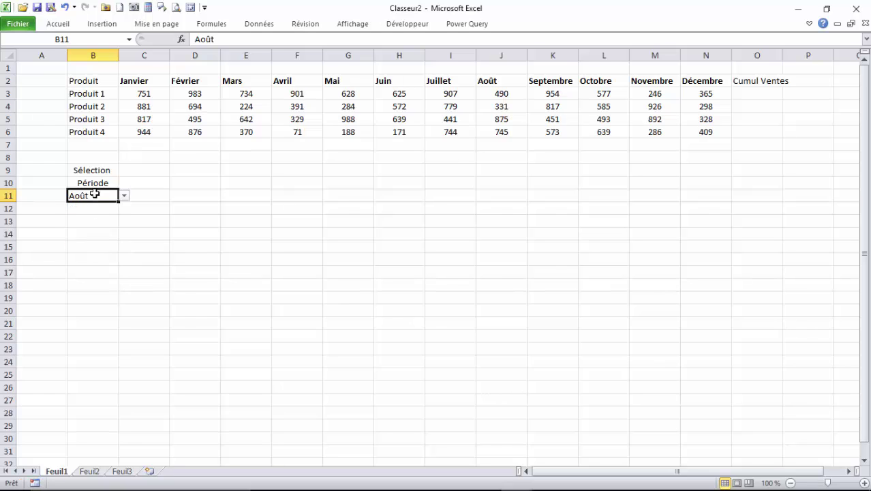
pyautogui.click(124, 195)
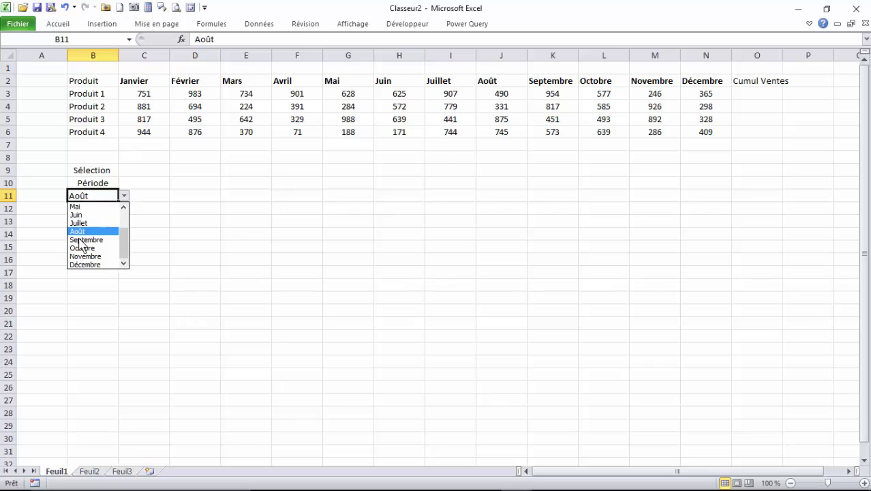
pyautogui.click(83, 240)
pyautogui.click(124, 196)
pyautogui.click(83, 249)
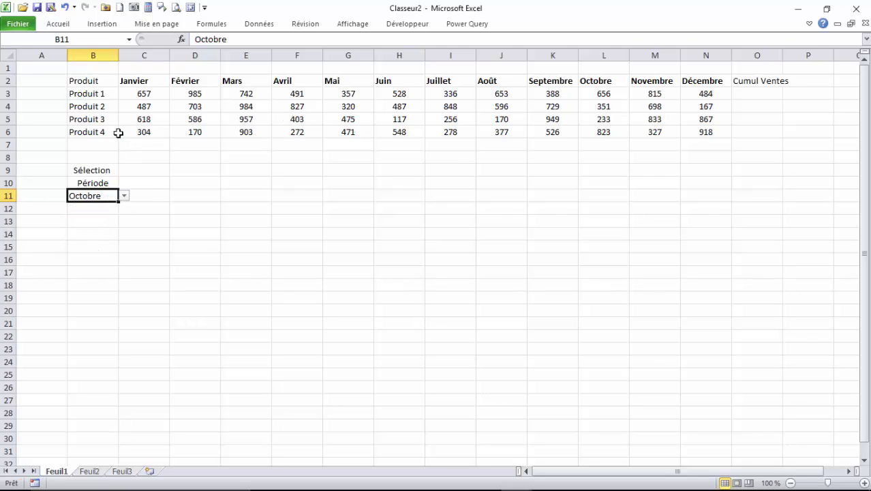
# Centre the selected month in B11 and make it bold.
pyautogui.click(143, 98)
pyautogui.click(97, 195)
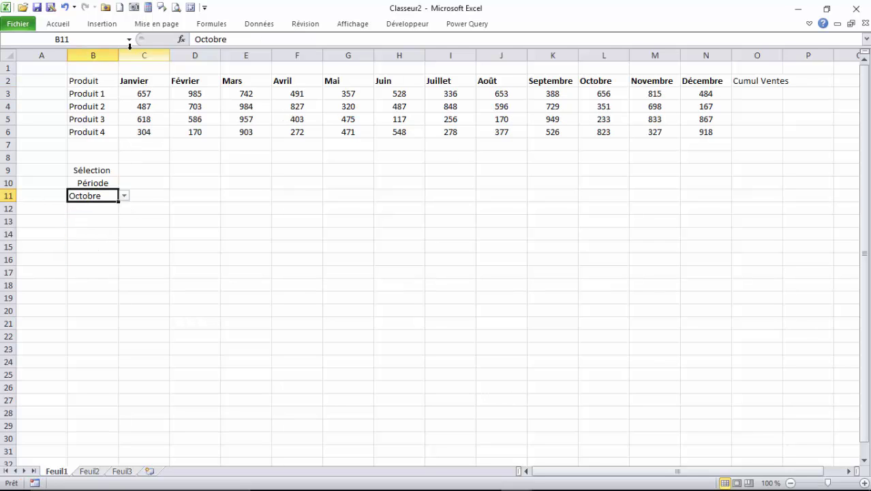
pyautogui.click(57, 27)
pyautogui.click(208, 64)
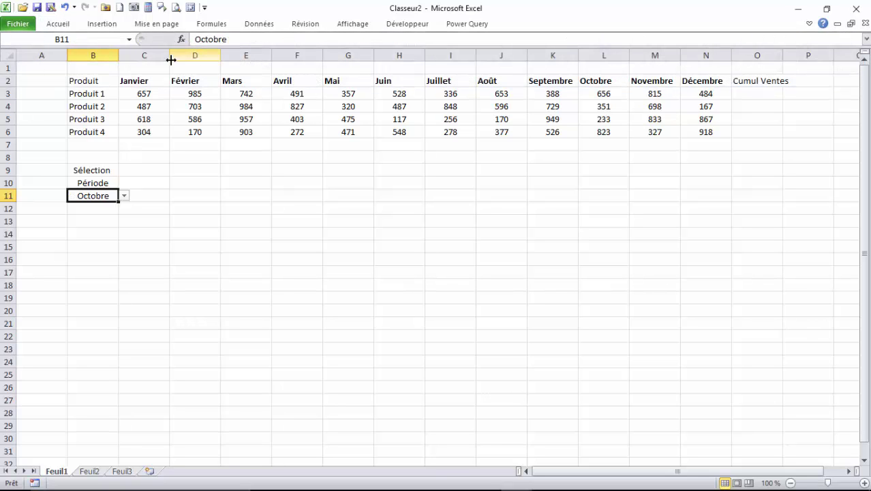
pyautogui.click(58, 24)
pyautogui.click(70, 64)
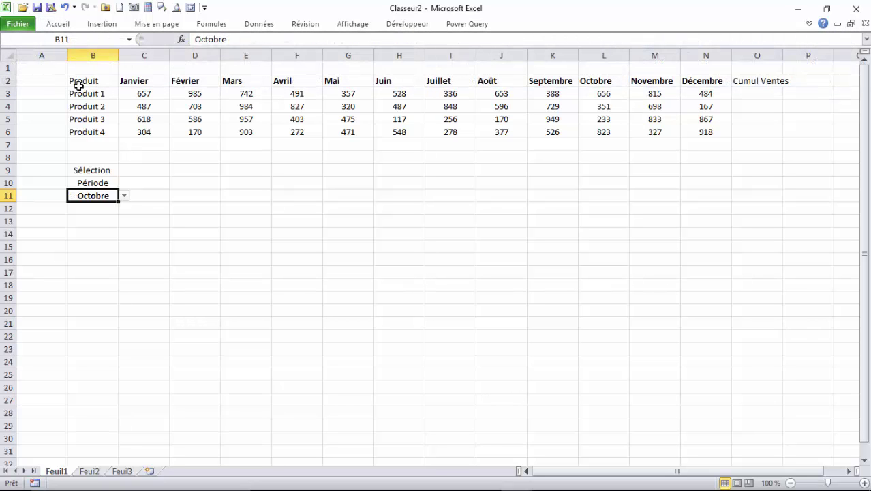
pyautogui.click(97, 170)
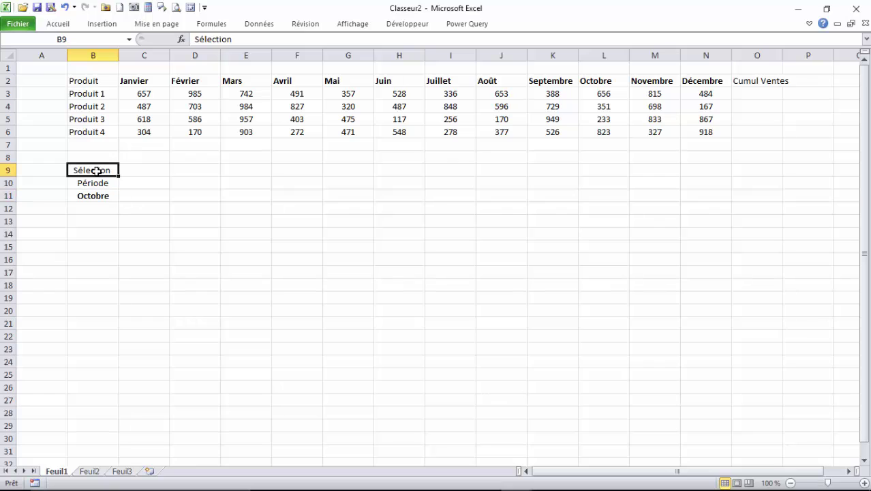
pyautogui.click(136, 81)
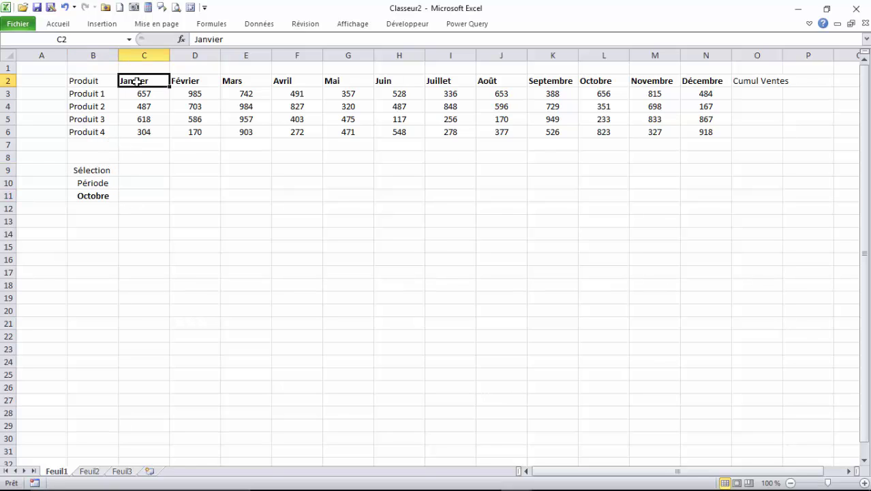
pyautogui.click(101, 200)
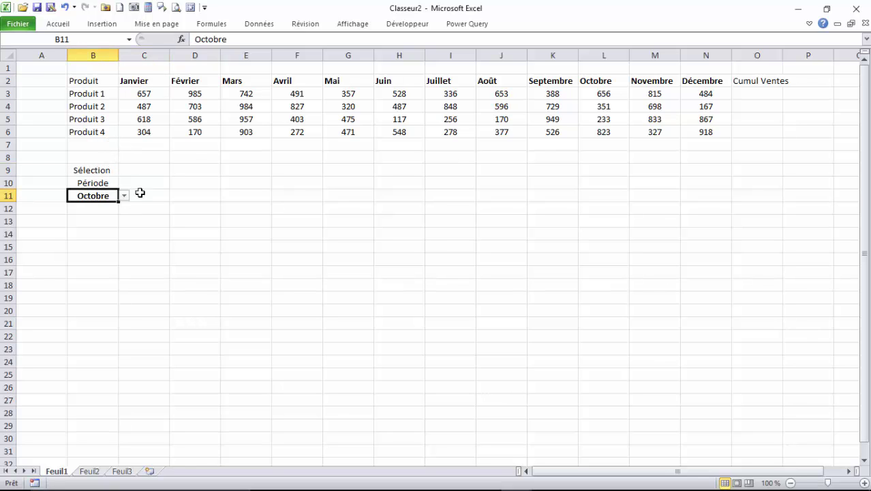
pyautogui.click(599, 82)
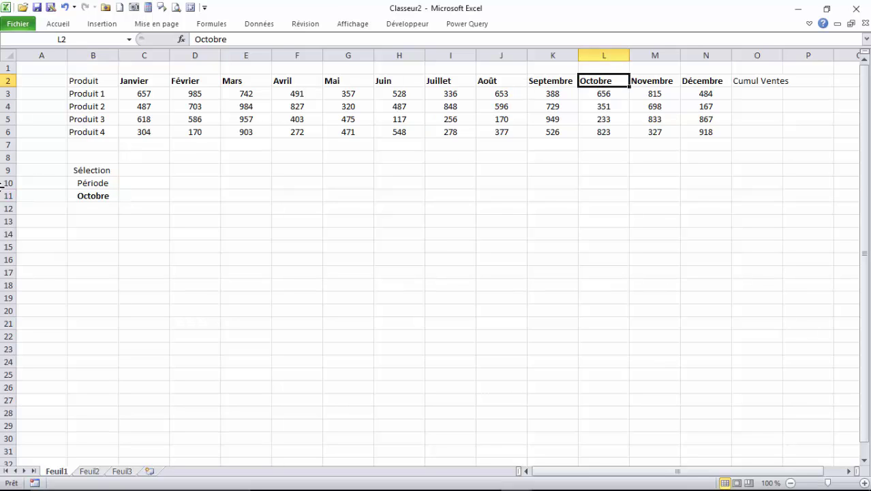
# Start a new conditional formatting rule on the month headings C2:N2 for cells whose value is equal to (égale à) =$B$11.
pyautogui.moveTo(125, 83); pyautogui.dragTo(675, 82)
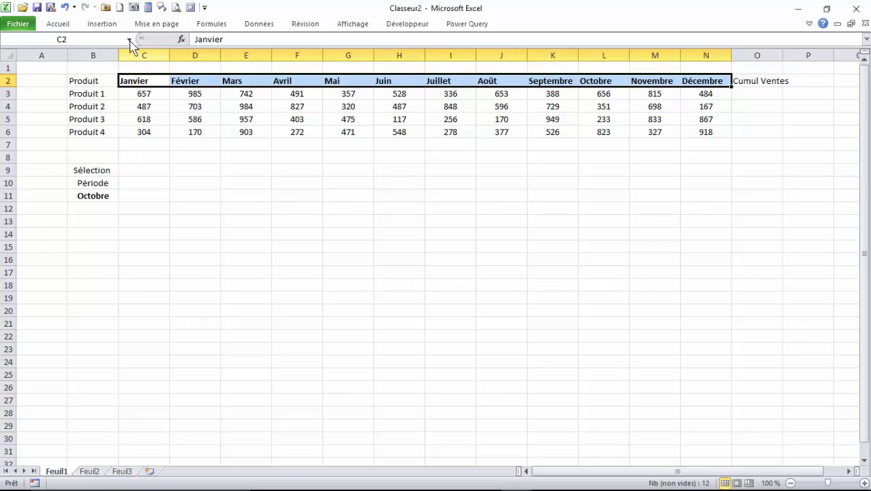
pyautogui.click(61, 24)
pyautogui.click(549, 58)
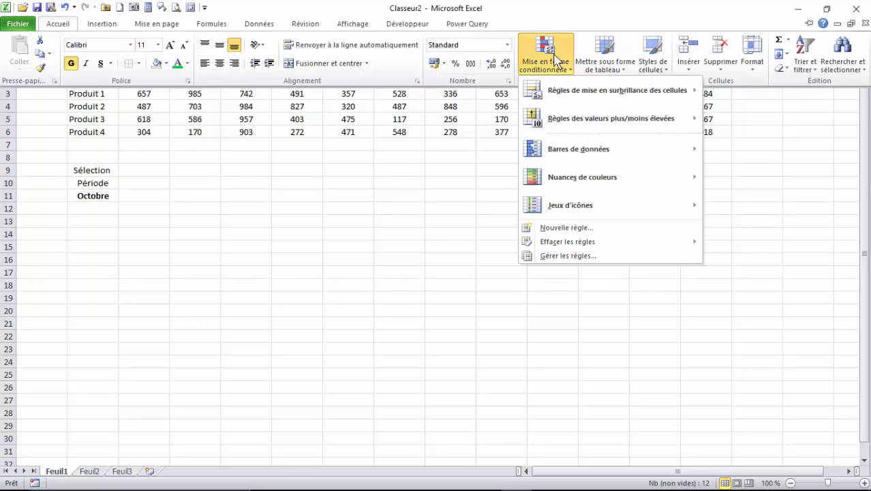
pyautogui.moveTo(599, 95)
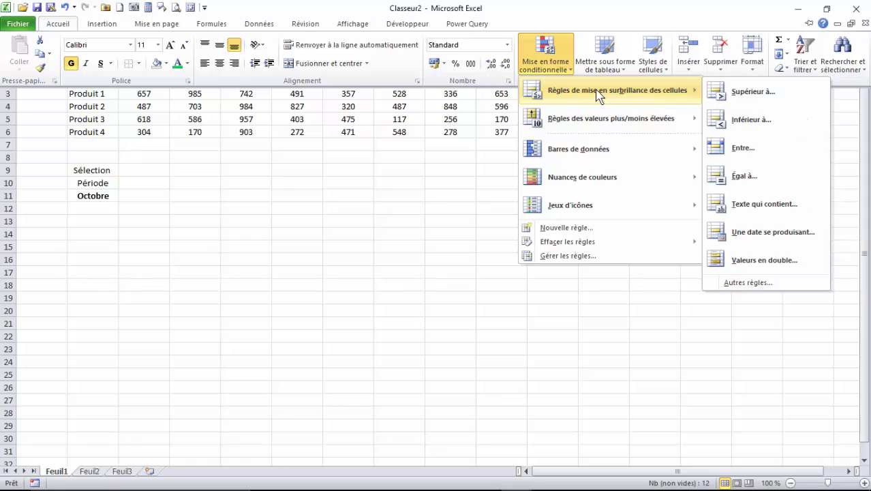
pyautogui.click(567, 230)
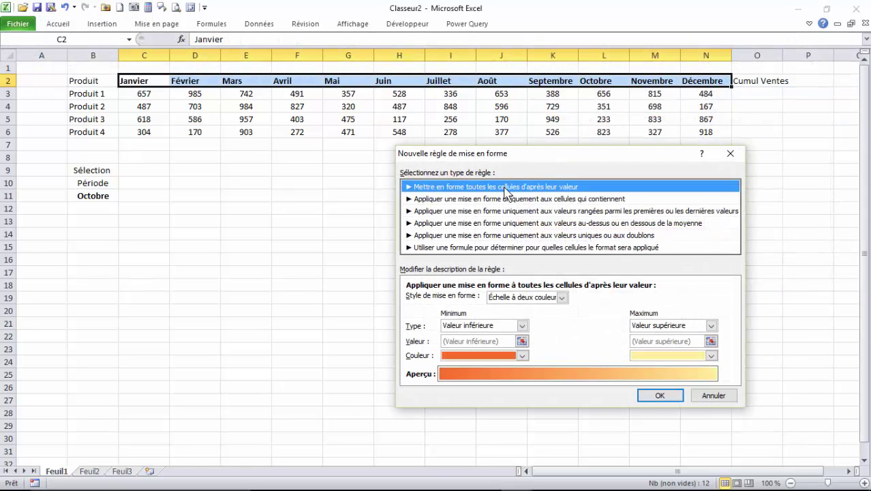
pyautogui.click(516, 199)
pyautogui.click(571, 300)
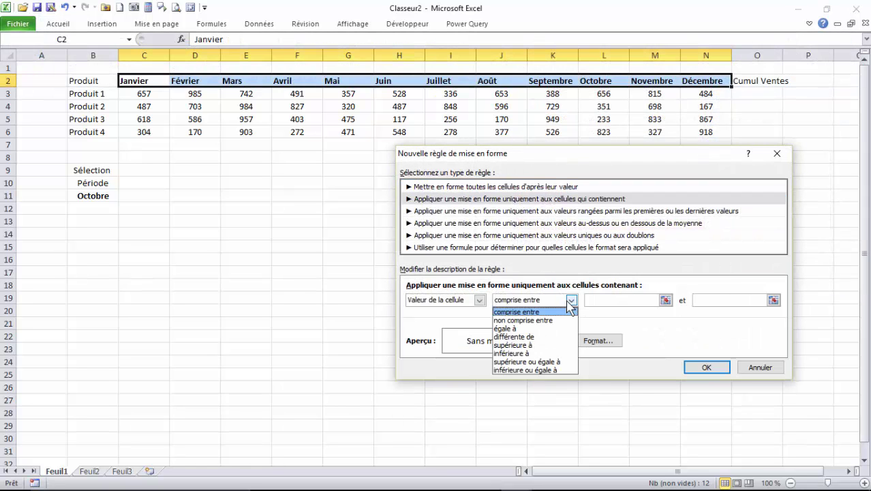
pyautogui.click(515, 329)
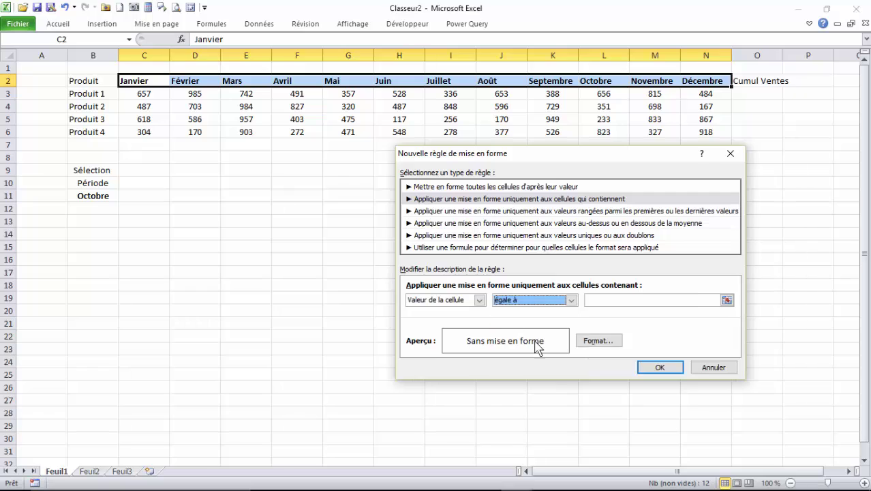
pyautogui.click(612, 300)
pyautogui.click(92, 195)
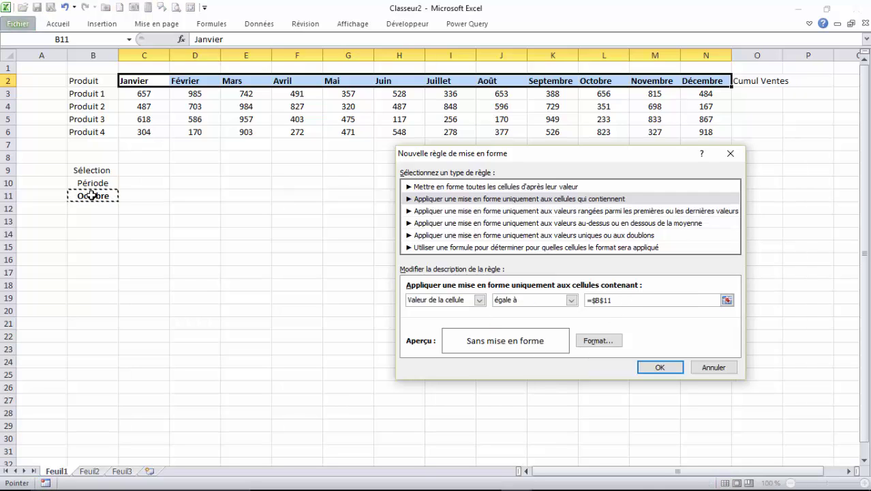
# Give the rule a two-colour horizontal gradient fill from white to dark orange and apply it to the month headings.
pyautogui.click(600, 340)
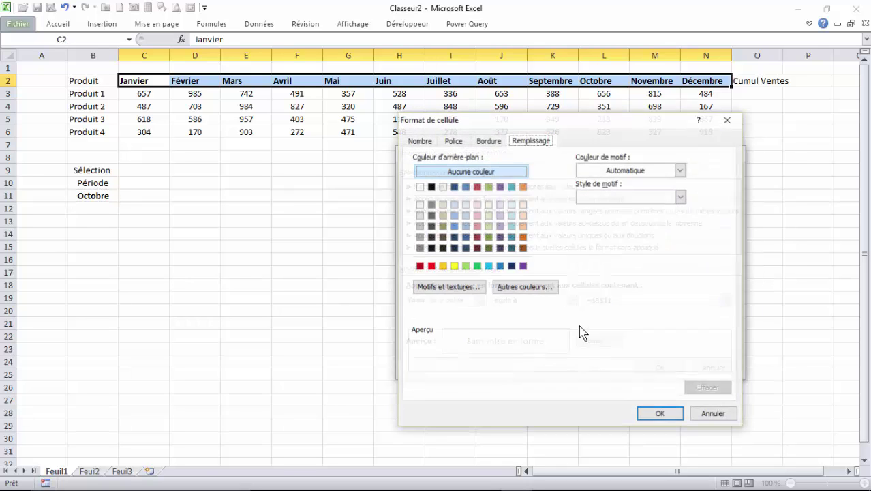
pyautogui.click(447, 287)
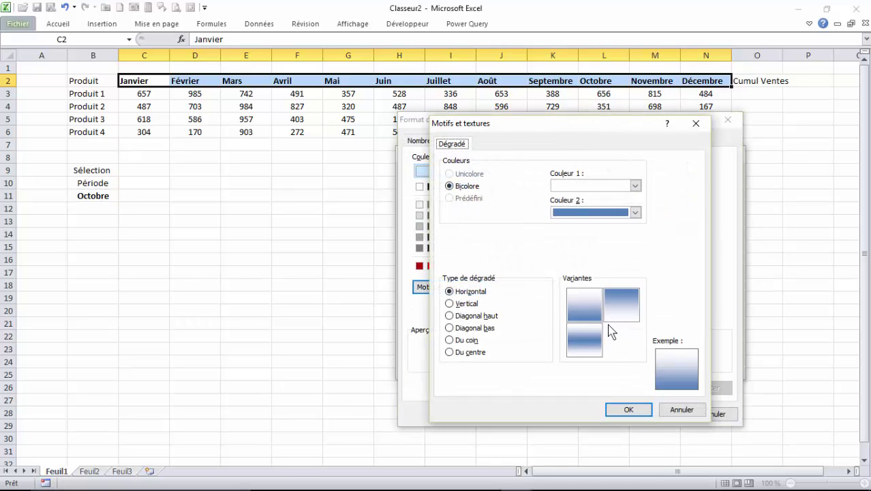
pyautogui.click(636, 213)
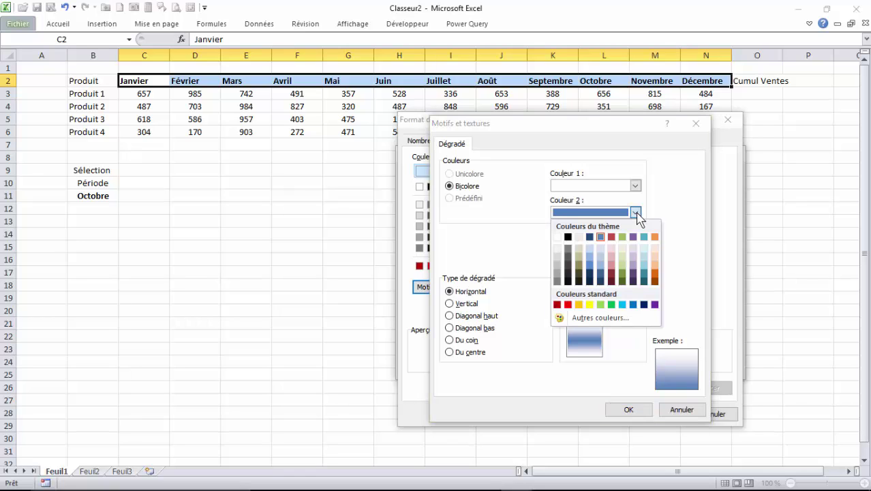
pyautogui.click(655, 278)
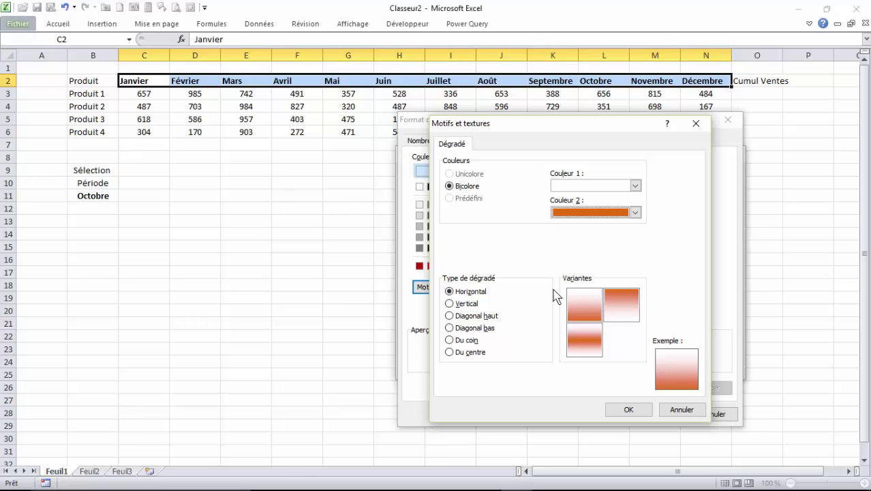
pyautogui.click(449, 304)
pyautogui.click(449, 317)
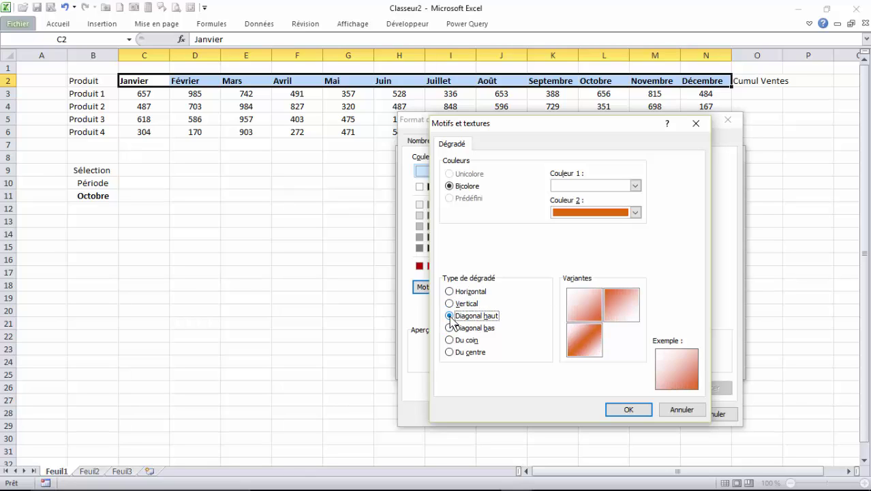
pyautogui.click(449, 352)
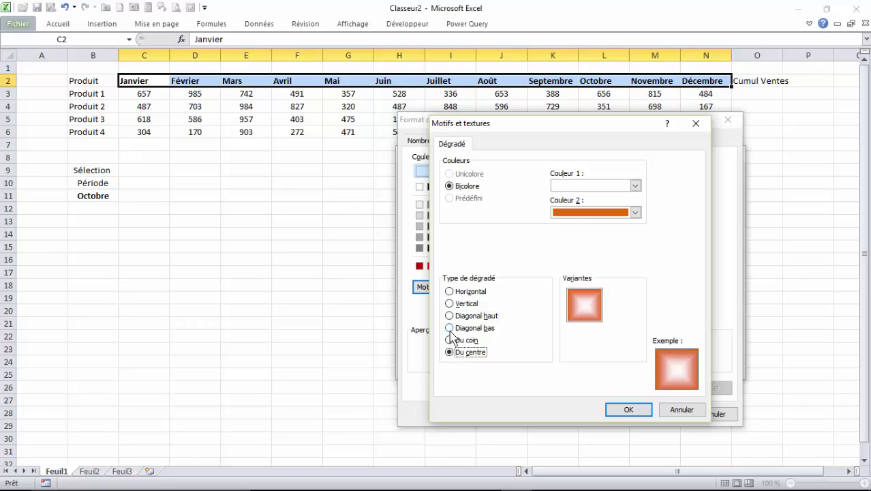
pyautogui.click(449, 291)
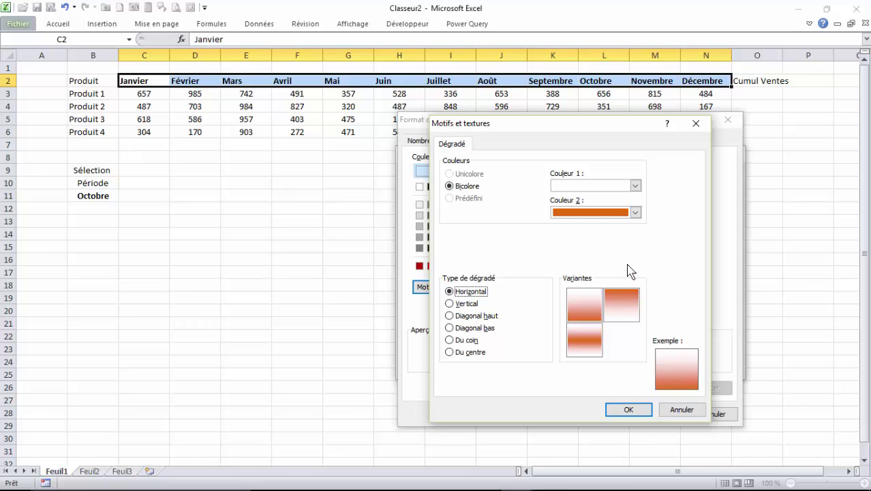
pyautogui.click(449, 304)
pyautogui.click(450, 291)
pyautogui.click(628, 410)
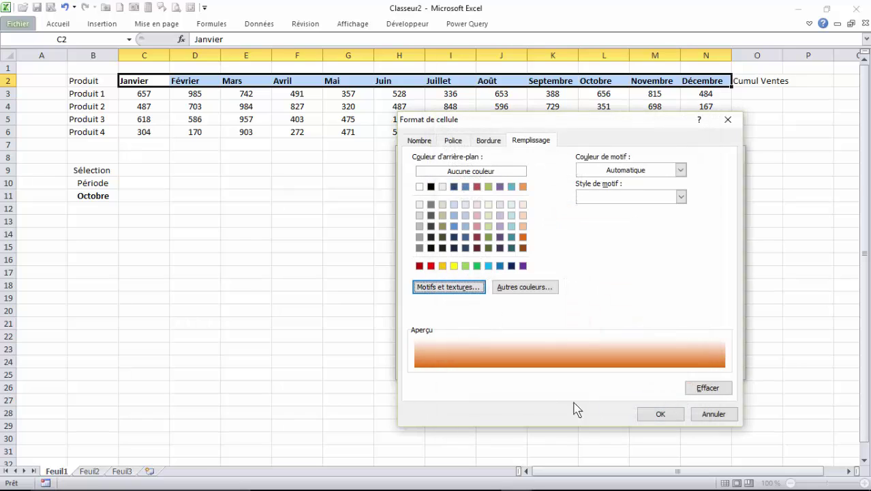
pyautogui.click(663, 413)
pyautogui.click(658, 367)
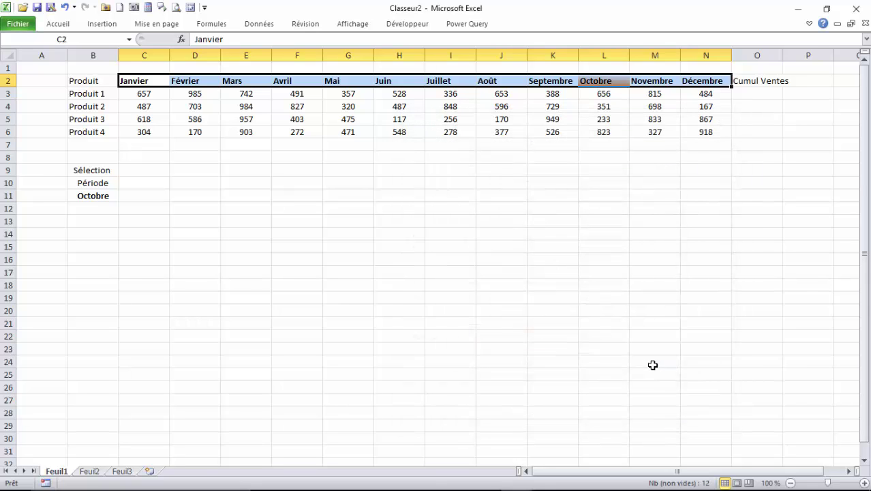
# Choose Juin as the period in B11 and select the Produit 1 sales from Janvier to Juin in C3:H3.
pyautogui.click(573, 129)
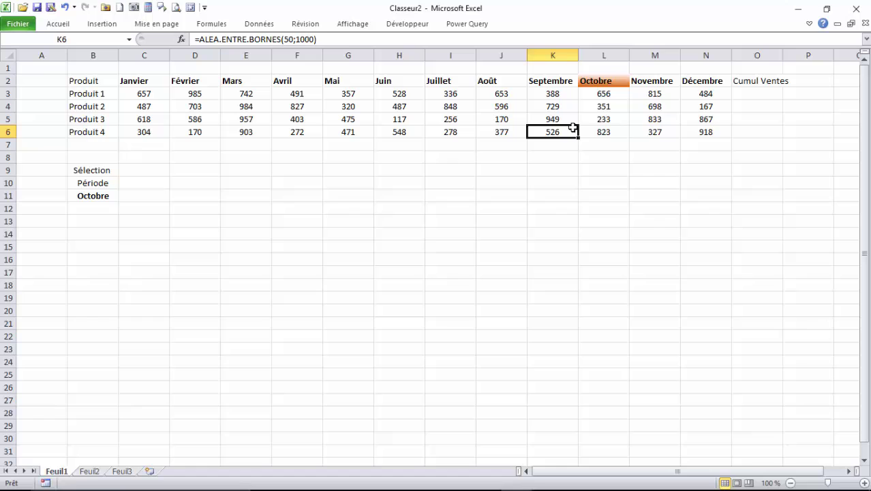
pyautogui.click(608, 80)
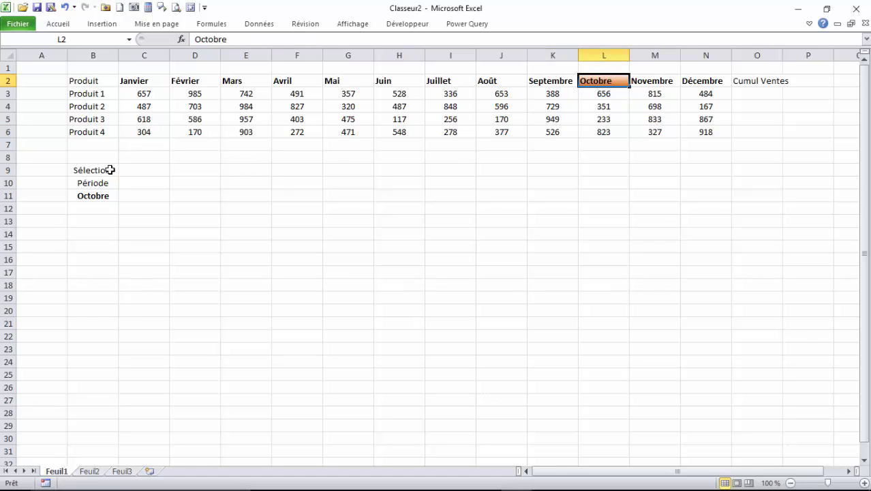
pyautogui.click(97, 193)
pyautogui.click(124, 196)
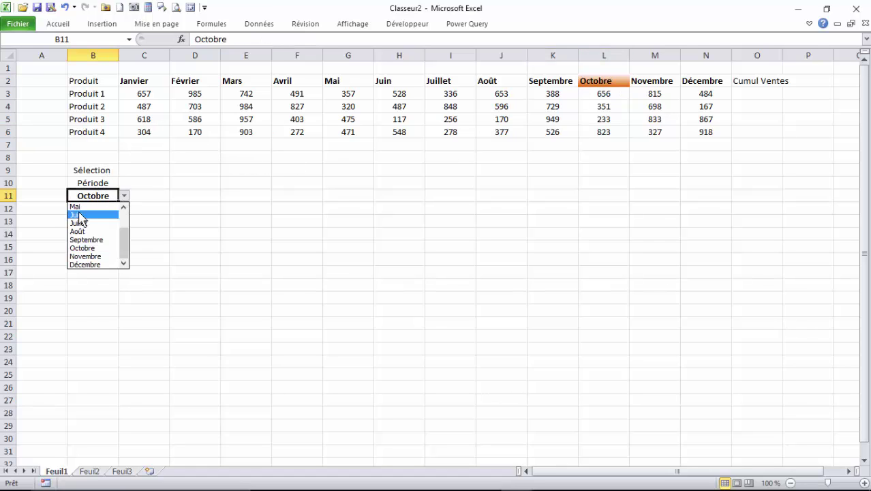
pyautogui.click(82, 212)
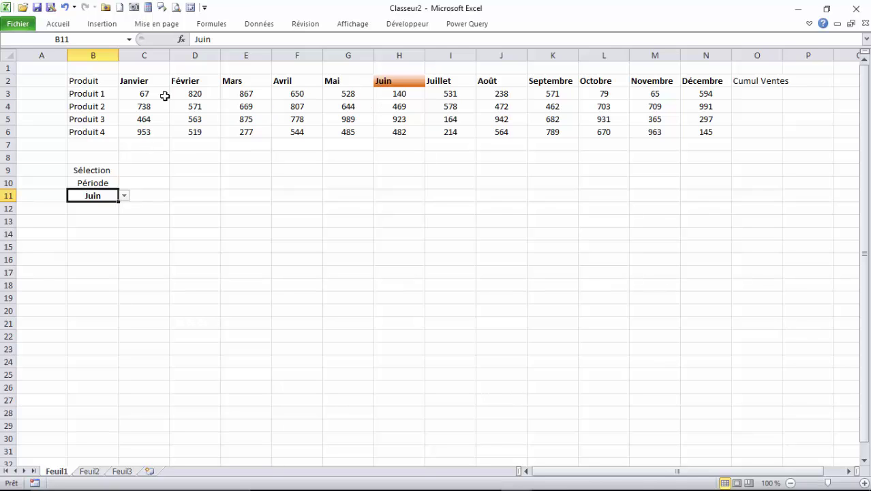
pyautogui.moveTo(165, 96); pyautogui.dragTo(383, 99)
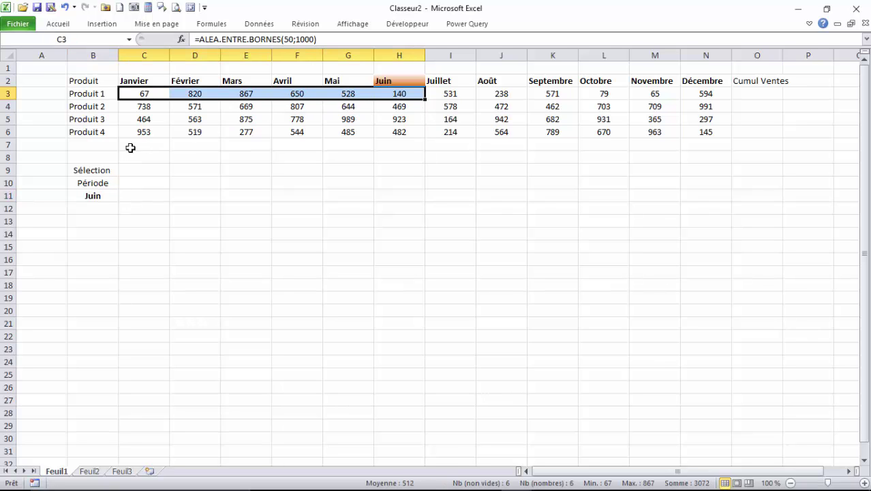
pyautogui.click(141, 92)
pyautogui.click(390, 97)
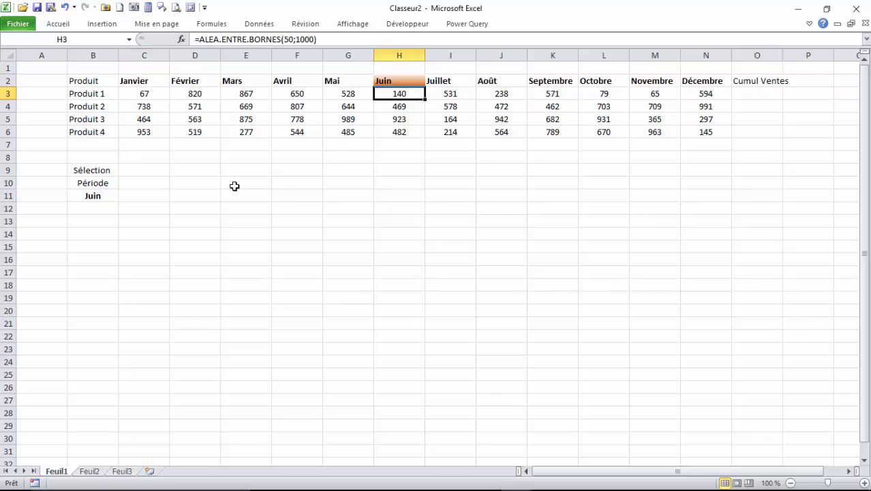
# Make the Produit heading in B2 and the product names in B3:B6 bold.
pyautogui.click(85, 82)
pyautogui.click(58, 23)
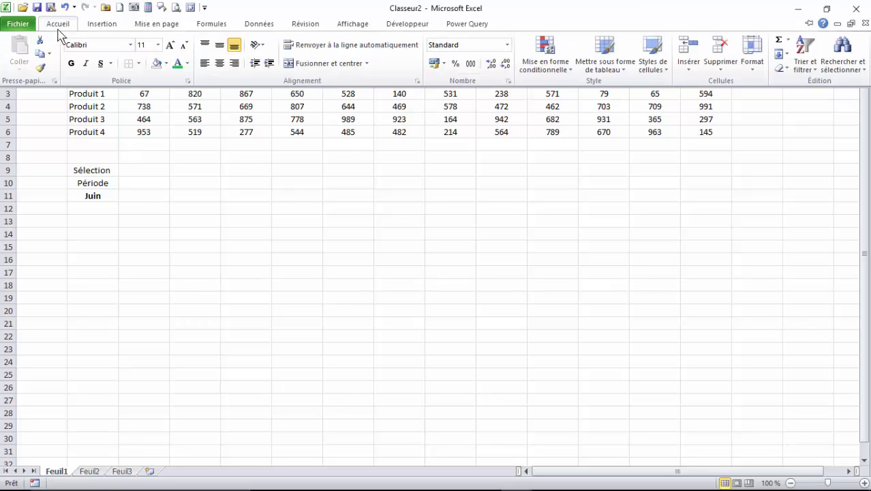
pyautogui.click(71, 62)
pyautogui.moveTo(84, 96); pyautogui.dragTo(83, 134)
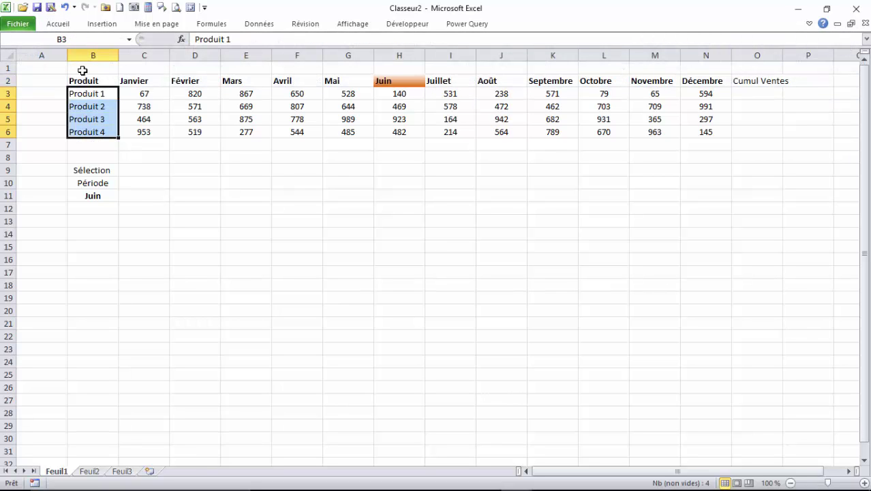
pyautogui.click(58, 23)
pyautogui.click(71, 62)
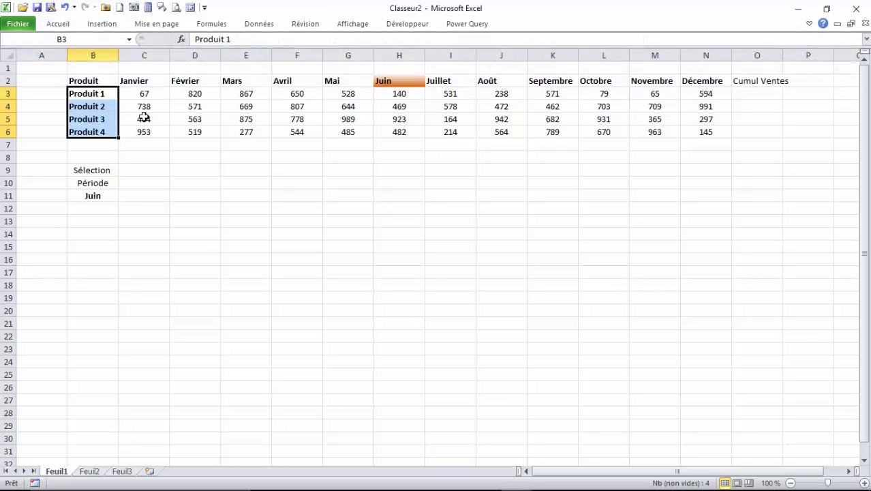
pyautogui.click(144, 117)
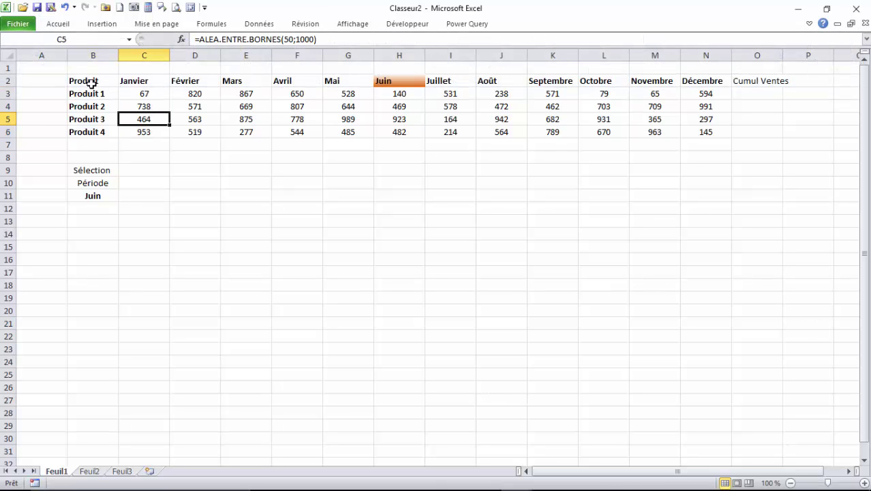
# Apply all borders (Toutes les bordures) to the whole sales table B2:O6, including the Cumul Ventes column.
pyautogui.moveTo(91, 83); pyautogui.dragTo(745, 128)
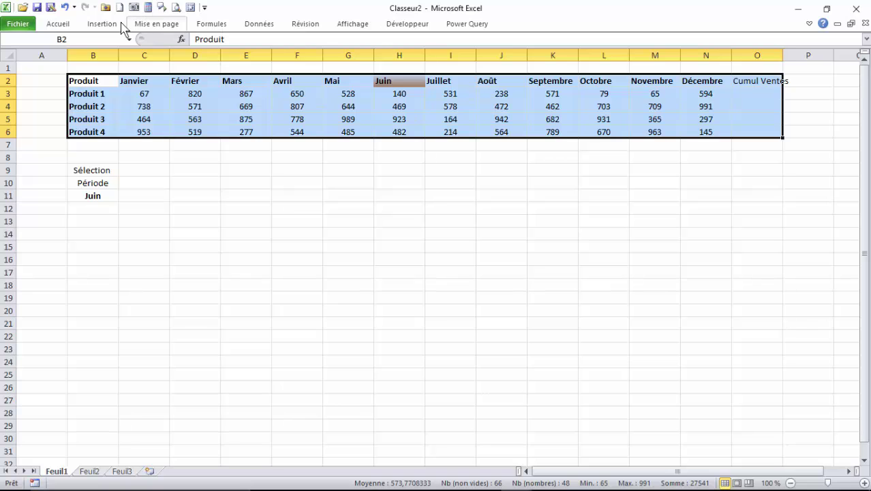
pyautogui.click(63, 24)
pyautogui.click(138, 63)
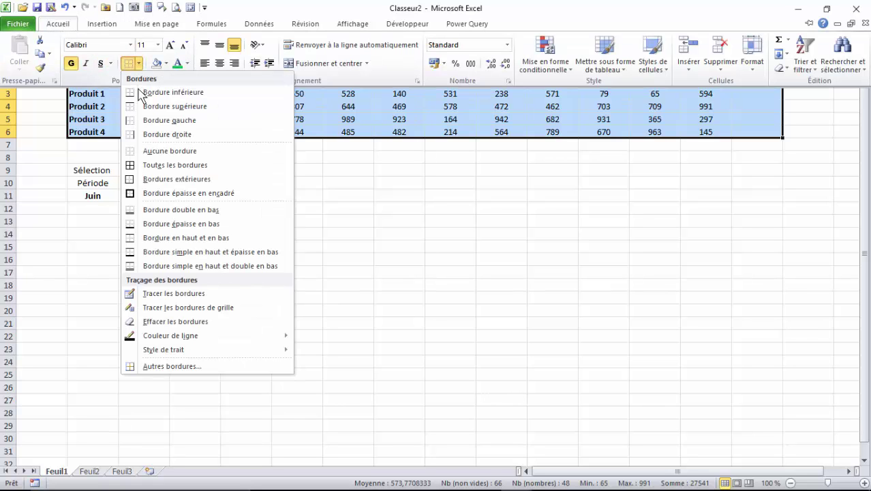
pyautogui.click(160, 165)
pyautogui.click(156, 119)
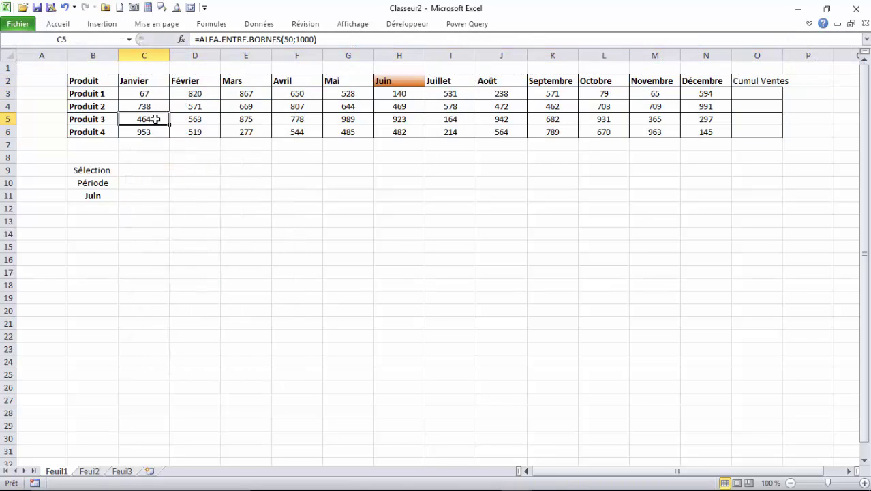
pyautogui.click(97, 131)
pyautogui.click(101, 82)
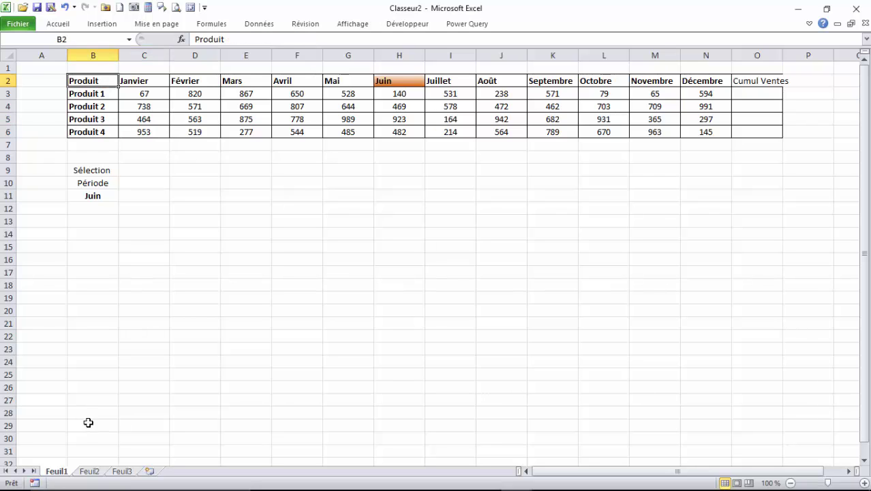
# Rename the sheet Feuil1 as Tableau de Bord and the sheet Feuil2 as Calcul.
pyautogui.doubleClick(59, 471)
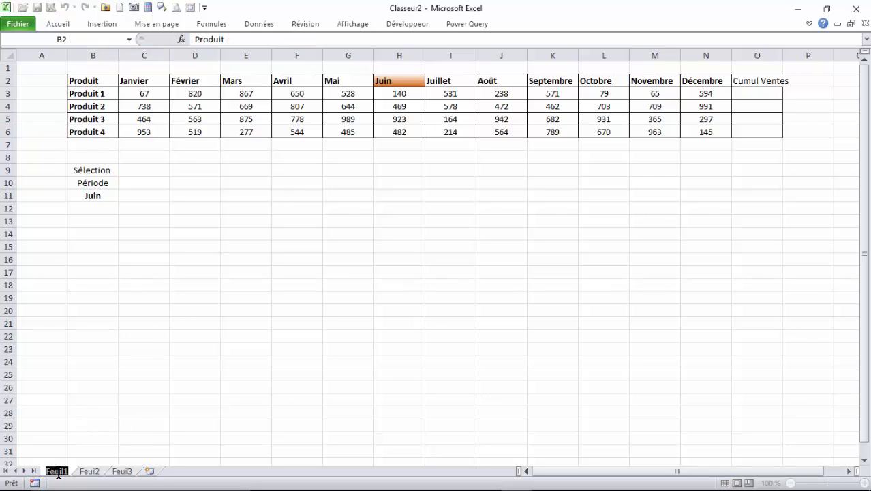
pyautogui.write('Tableau de')
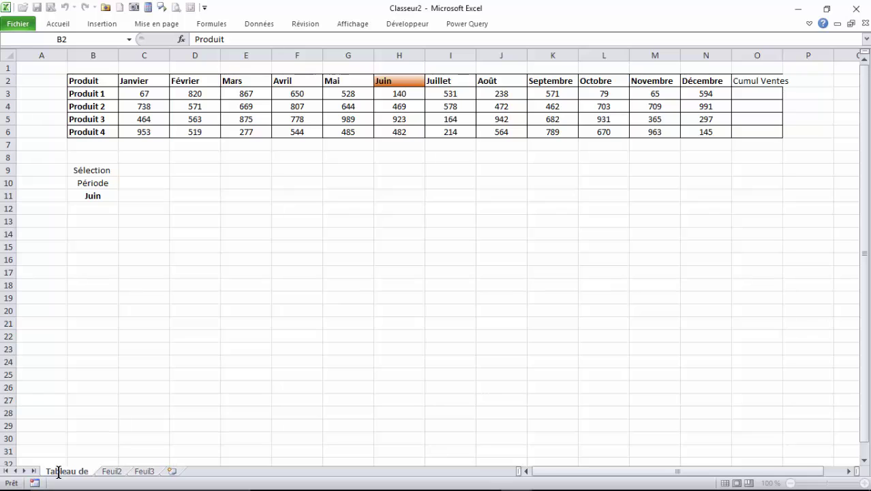
pyautogui.write(' Bord')
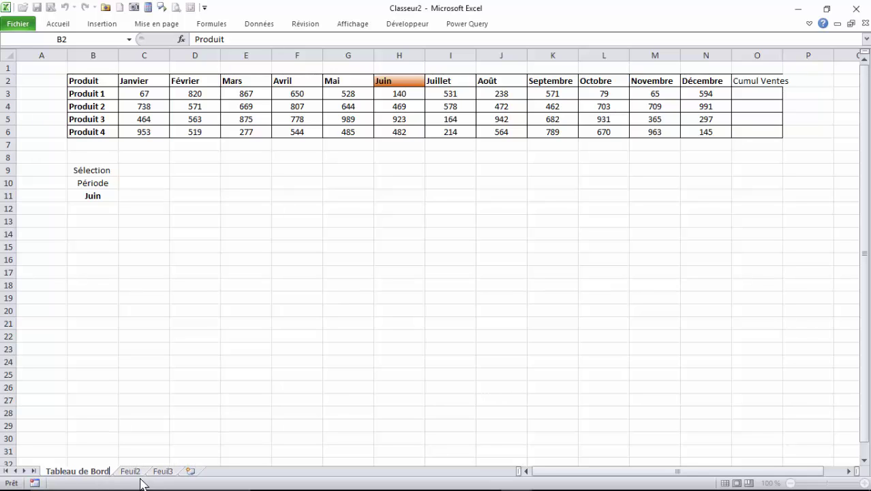
pyautogui.click(139, 472)
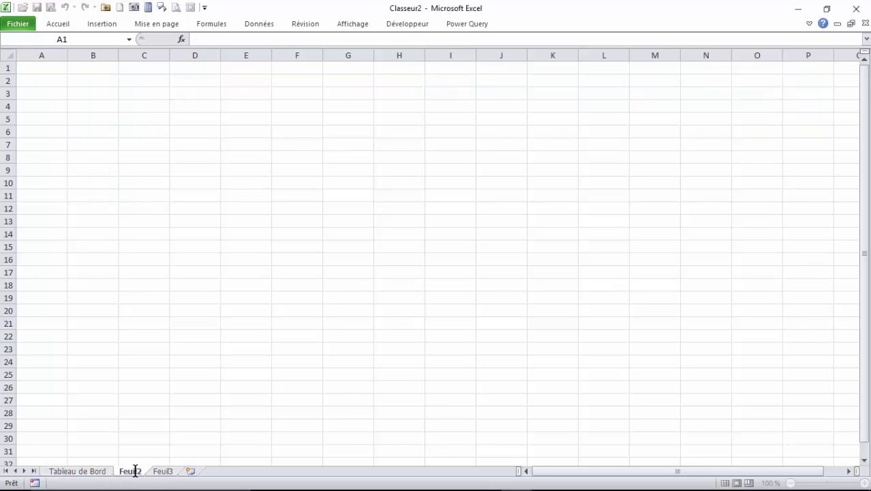
pyautogui.doubleClick(122, 470)
pyautogui.write('Calcul')
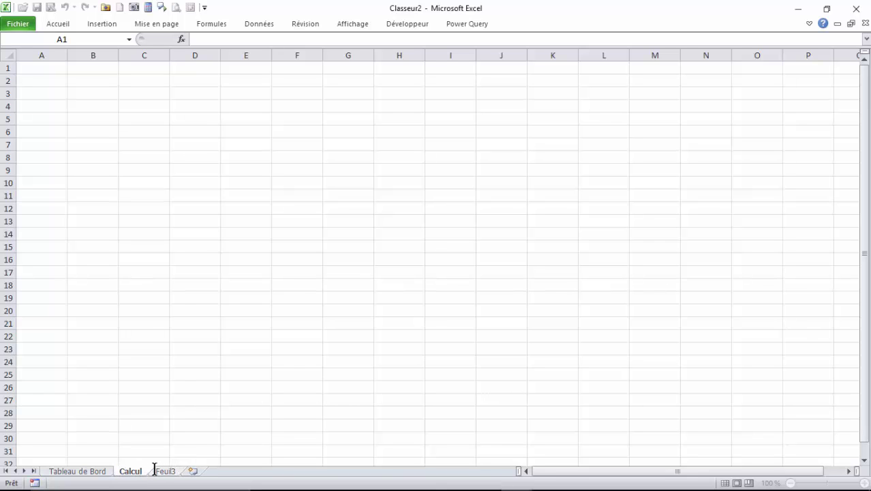
# Delete the unused sheet Feuil3 and return to the Tableau de Bord sheet.
pyautogui.click(163, 471)
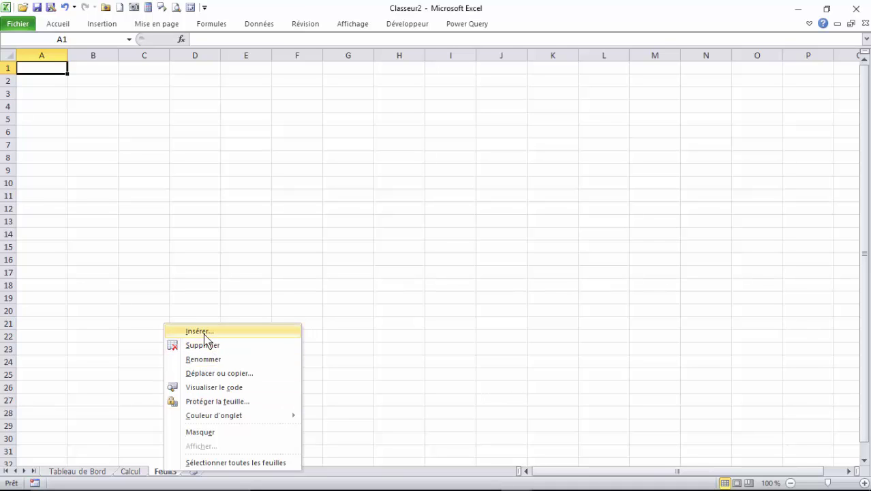
pyautogui.click(205, 345)
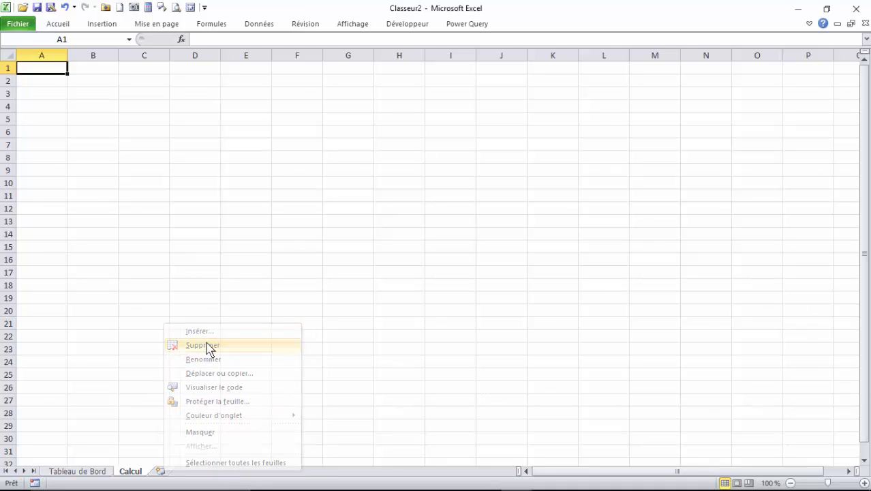
pyautogui.click(171, 328)
pyautogui.click(77, 470)
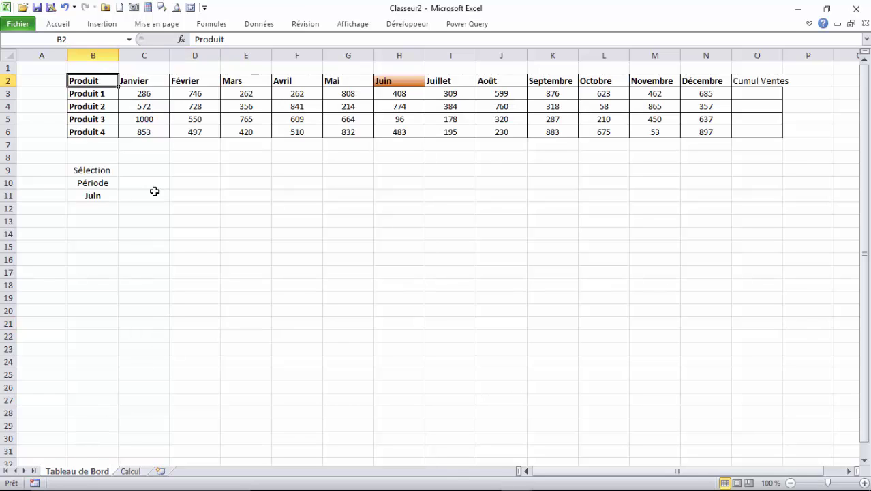
# Choose Juin again from the period list in B11.
pyautogui.click(92, 195)
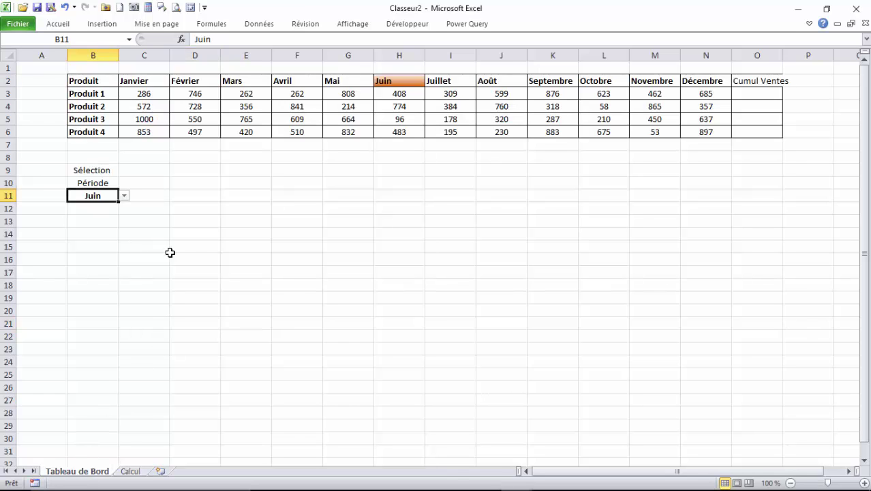
pyautogui.click(124, 195)
pyautogui.click(87, 215)
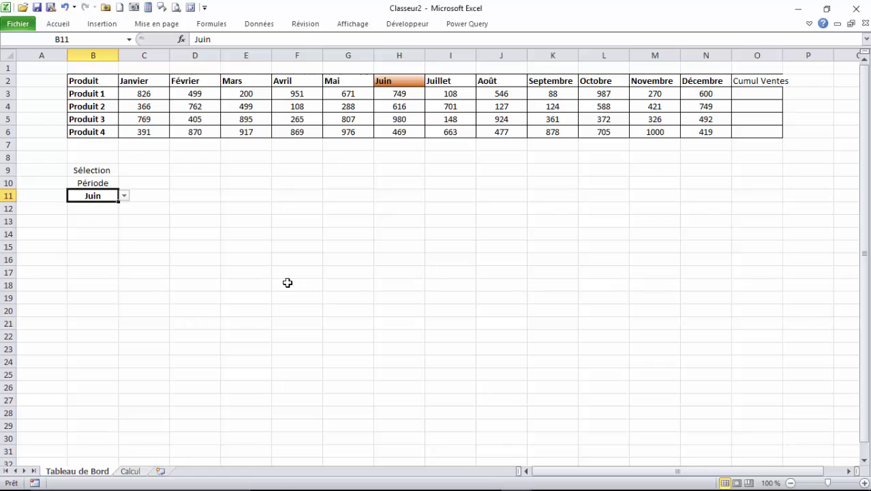
# Widen column O to fit the Cumul Ventes heading.
pyautogui.moveTo(784, 53); pyautogui.dragTo(788, 52)
pyautogui.click(760, 94)
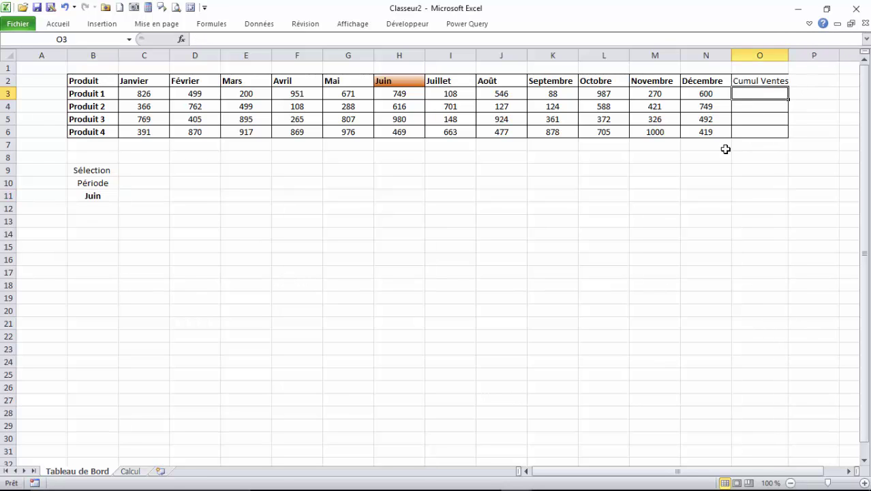
pyautogui.click(766, 81)
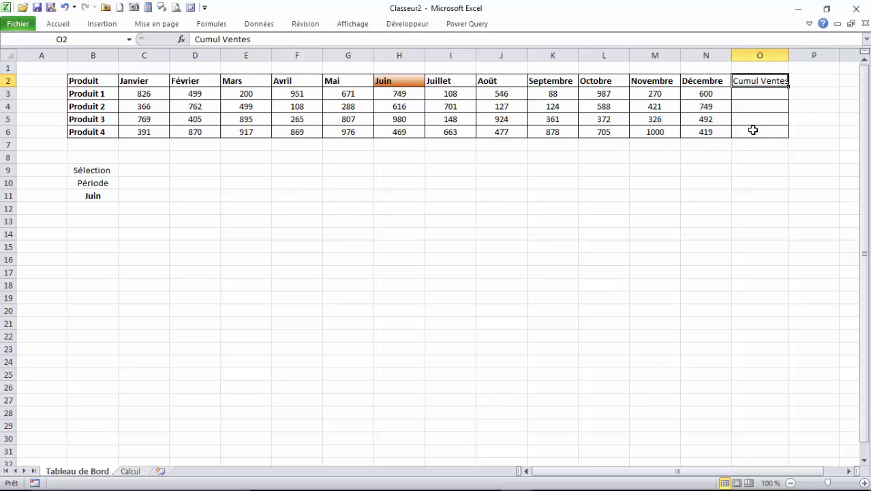
pyautogui.click(752, 99)
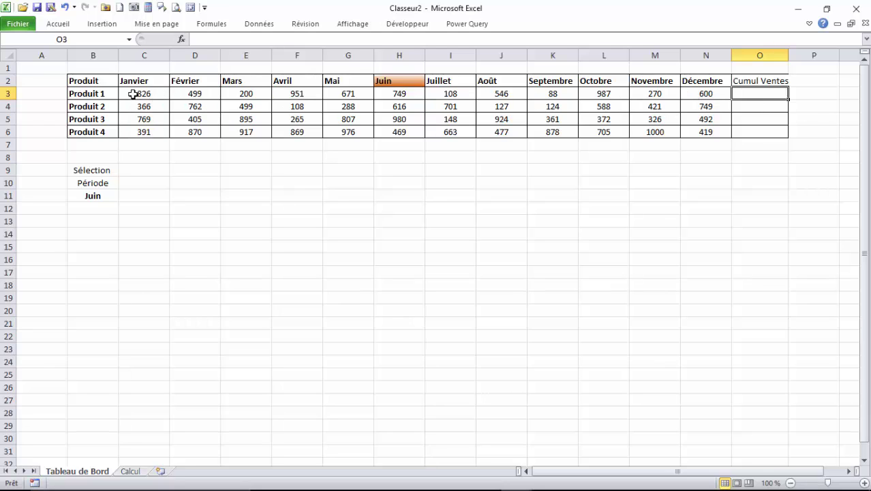
# Examine the period in B11 and the Produit 1 sales range C3:H3 from Janvier to Juin that it covers.
pyautogui.click(86, 196)
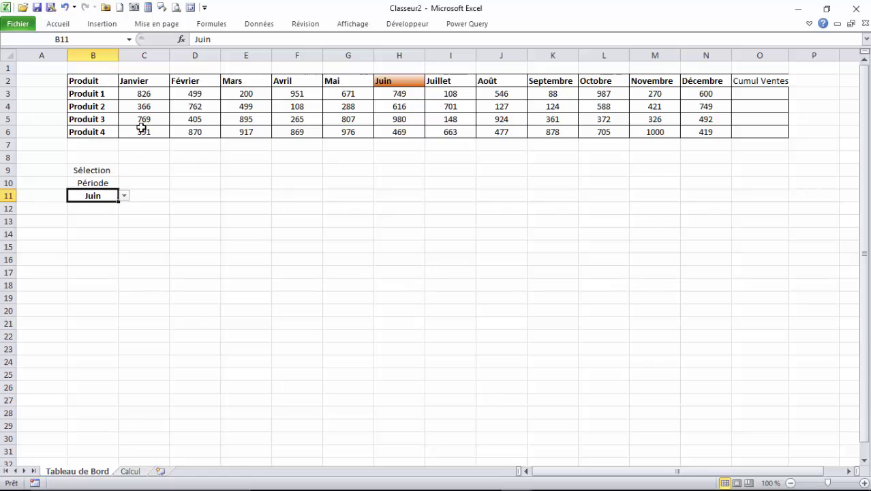
pyautogui.moveTo(142, 94); pyautogui.dragTo(401, 93)
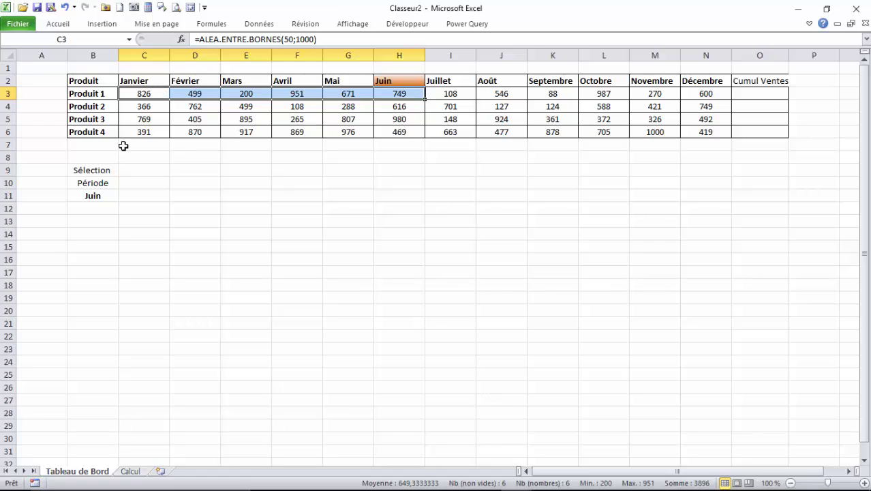
pyautogui.click(148, 96)
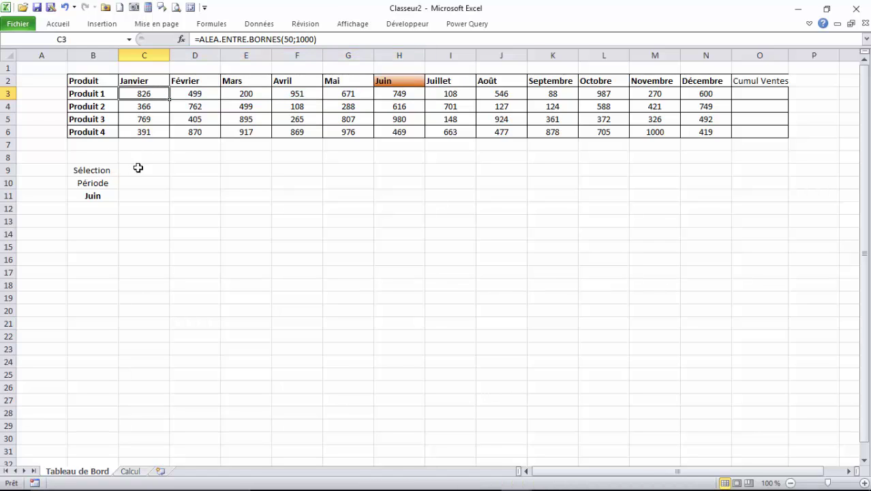
pyautogui.click(97, 193)
pyautogui.moveTo(139, 95); pyautogui.dragTo(399, 93)
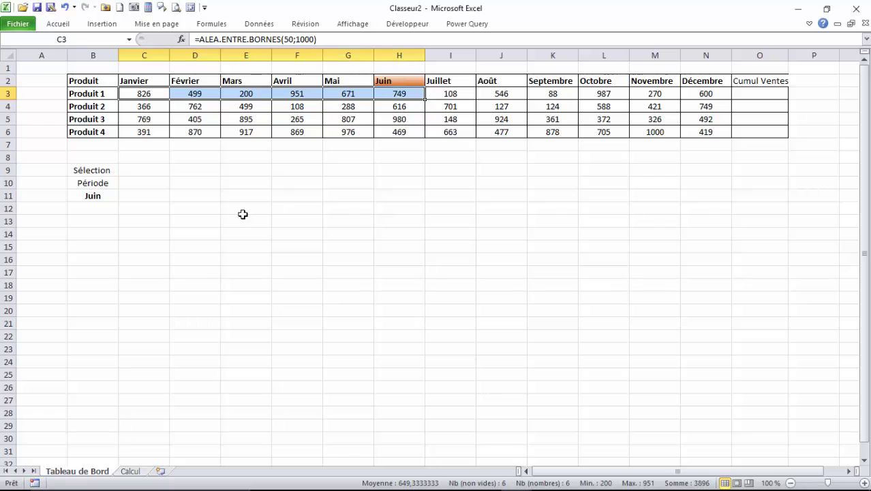
# Start the Produit 1 cumulative sales formula in O3 with DECALER nested inside SOMME.
pyautogui.click(772, 92)
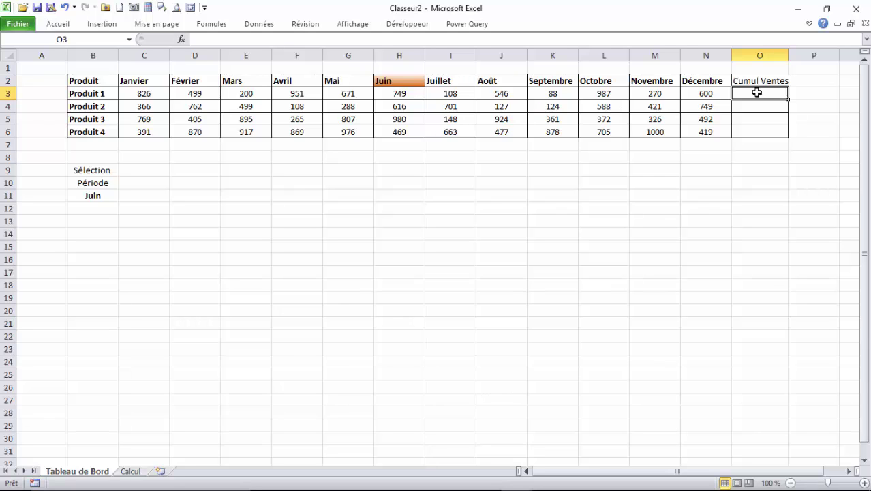
pyautogui.write('=')
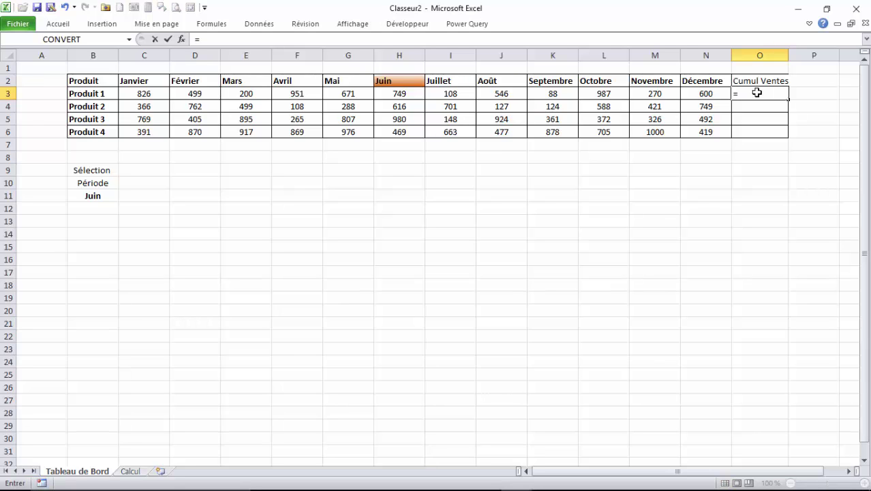
pyautogui.write('som')
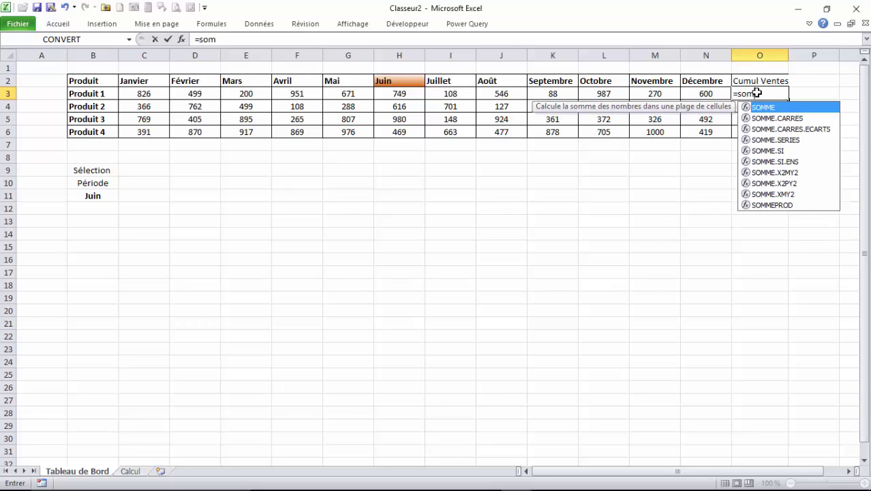
pyautogui.write('e')
pyautogui.press('BackSpace')
pyautogui.write('me(')
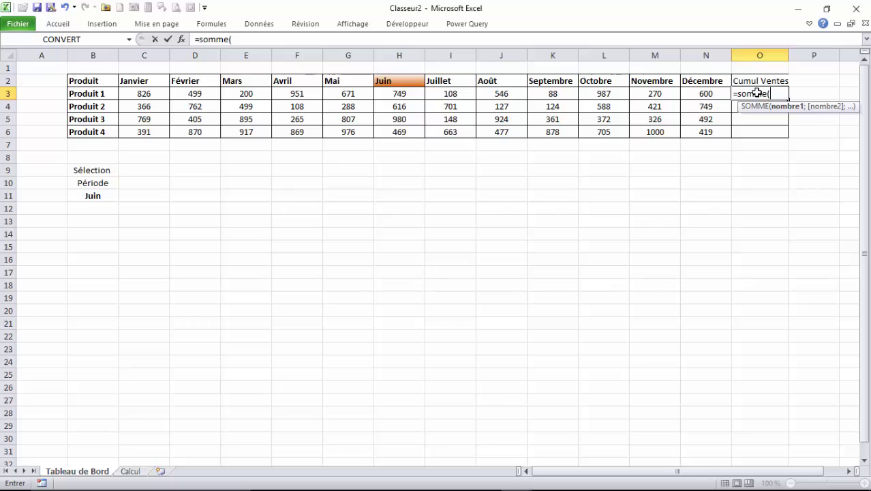
pyautogui.write('dec')
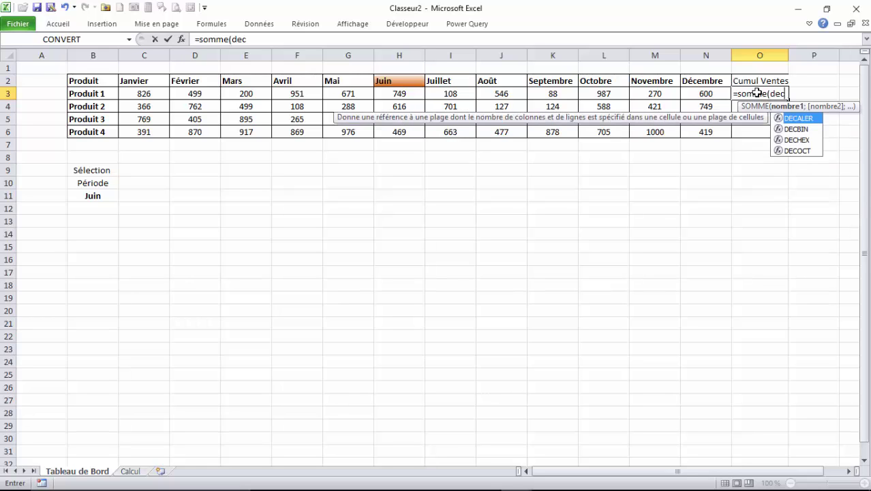
pyautogui.write('l')
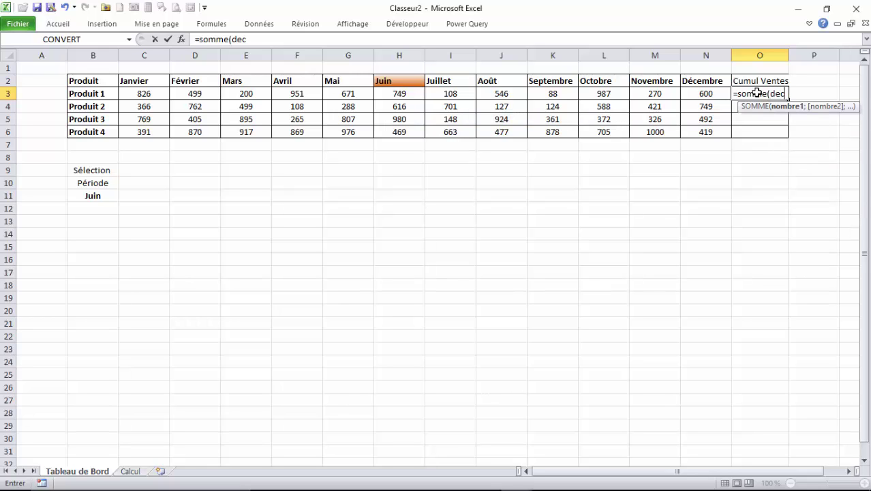
pyautogui.write('aler')
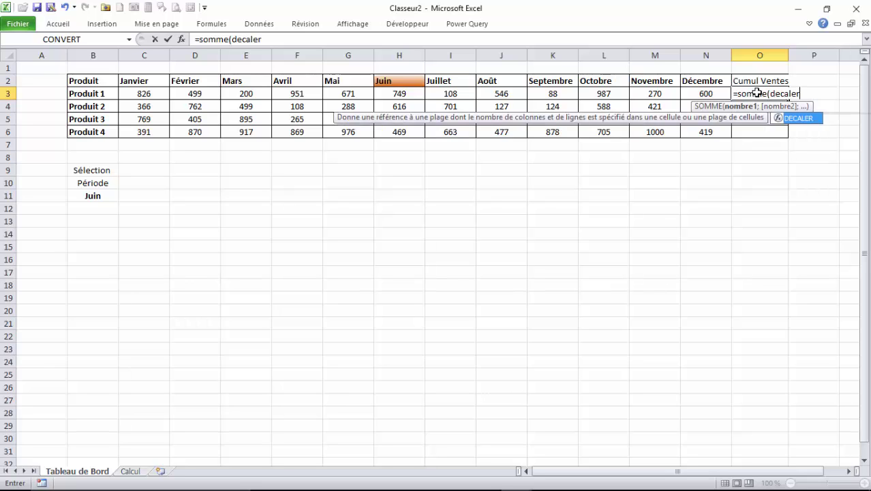
pyautogui.write('(')
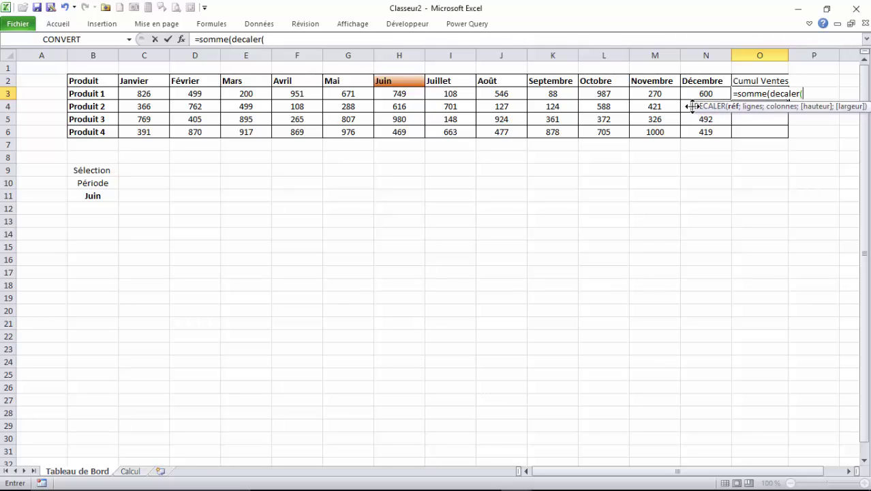
# Give DECALER the reference C3, offsets of 0 rows and 0 columns, and a height of 1.
pyautogui.moveTo(691, 105); pyautogui.dragTo(569, 153)
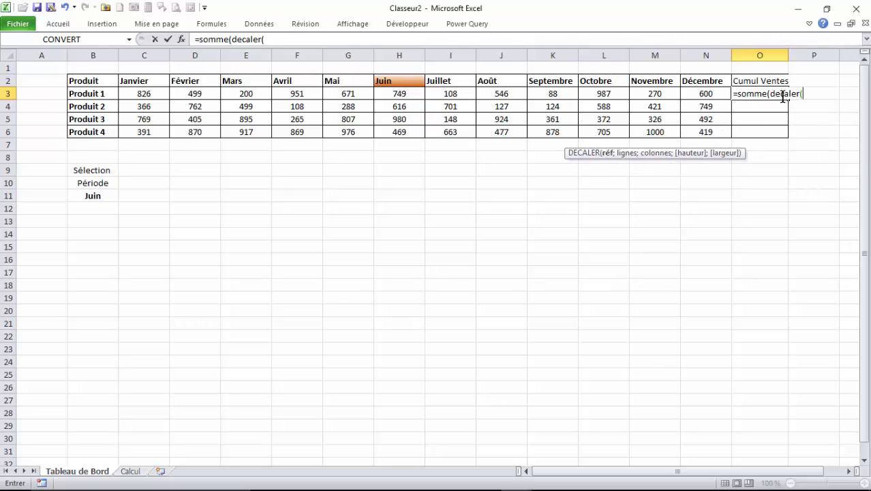
pyautogui.click(144, 93)
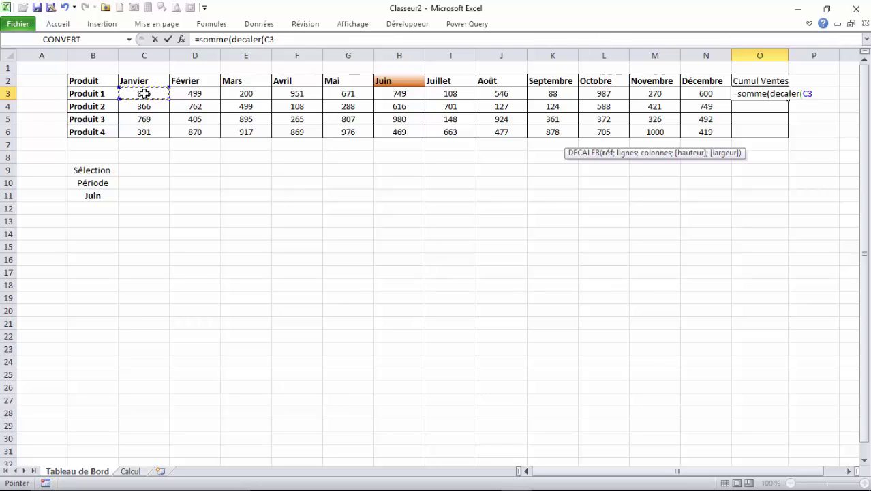
pyautogui.write(';')
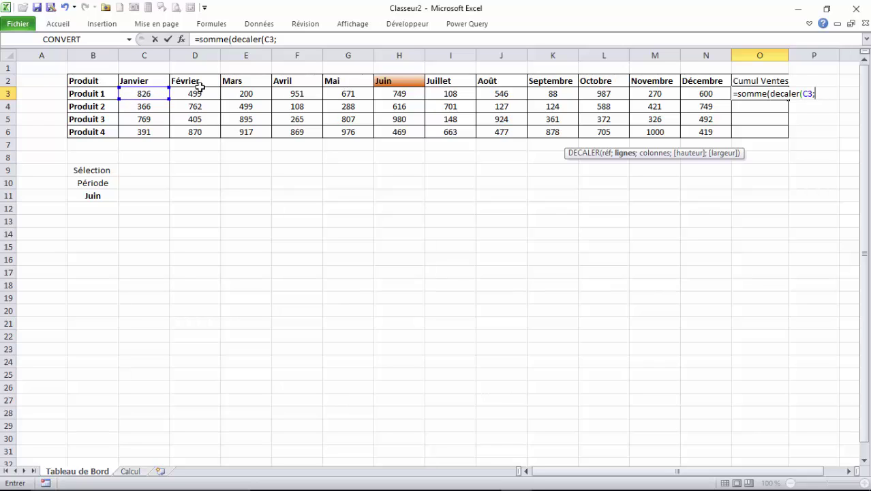
pyautogui.write('0;0')
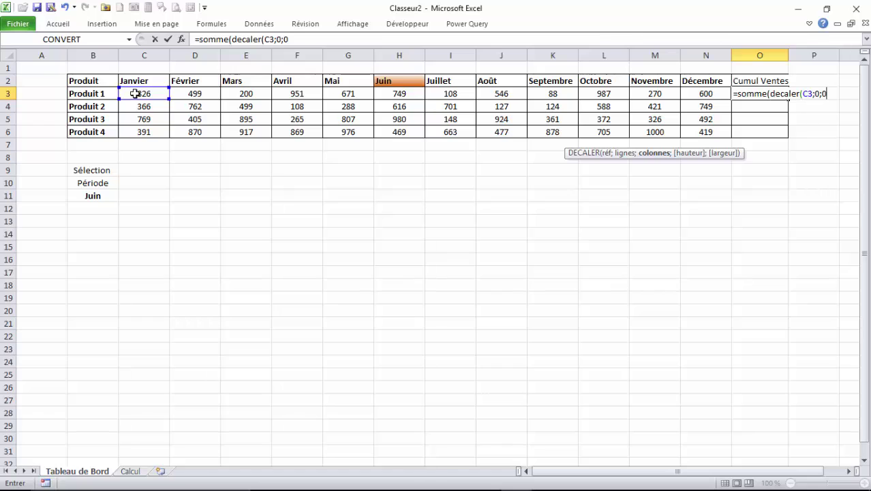
pyautogui.write(';')
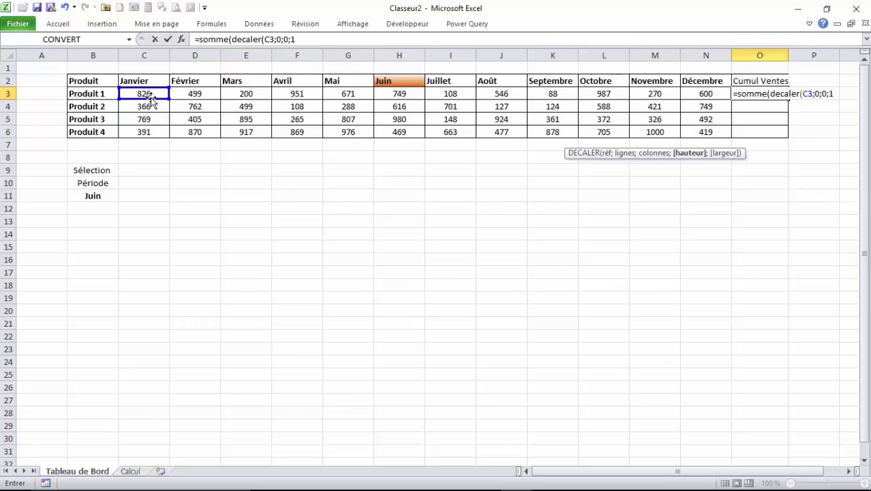
pyautogui.write('1;')
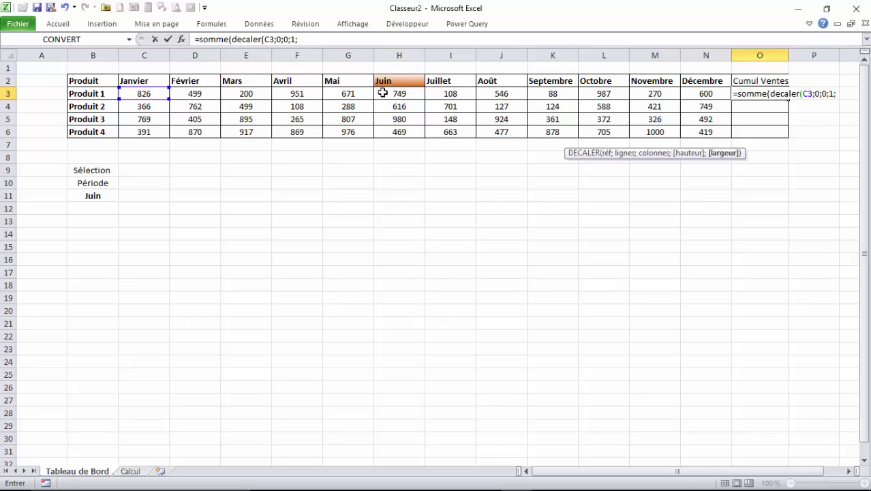
# Use EQUIV for DECALER's width, with the selected period in $B$11 as its absolute lookup value.
pyautogui.write('equiv')
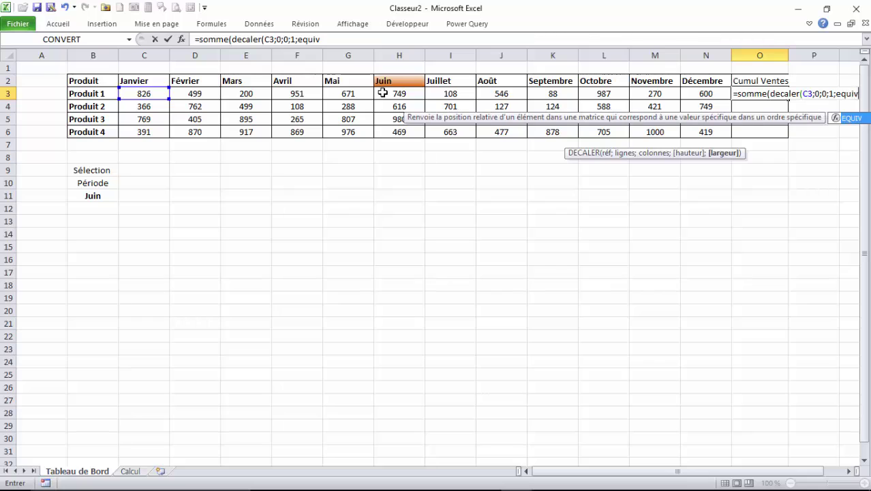
pyautogui.write('(')
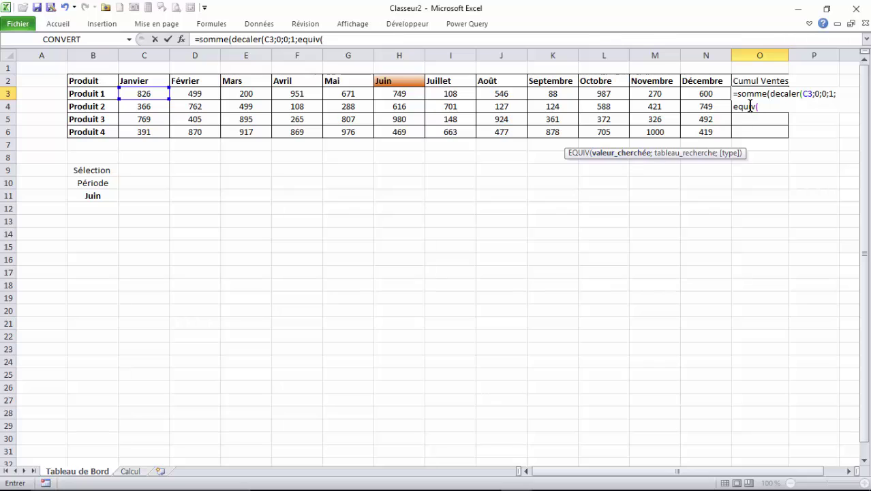
pyautogui.click(94, 196)
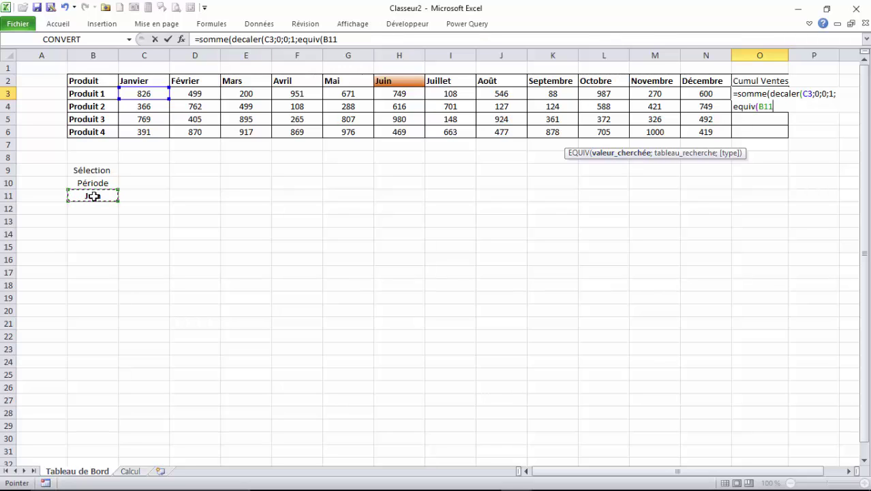
pyautogui.press('F4')
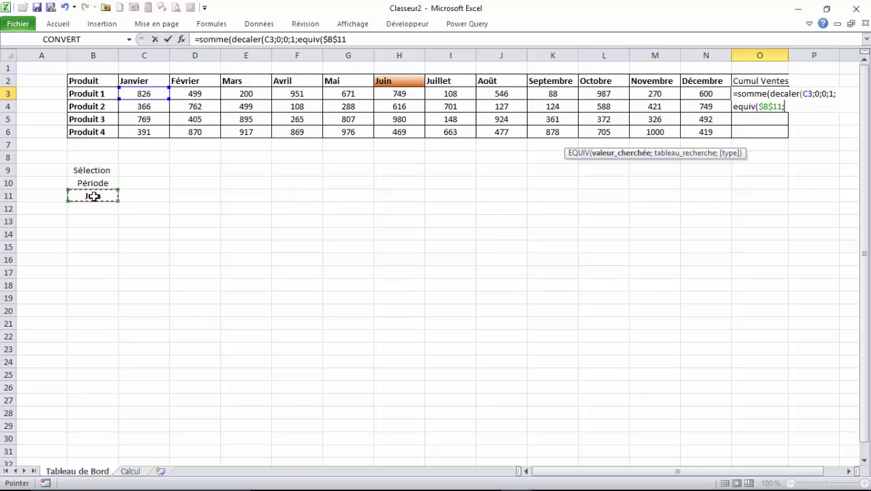
pyautogui.write(';')
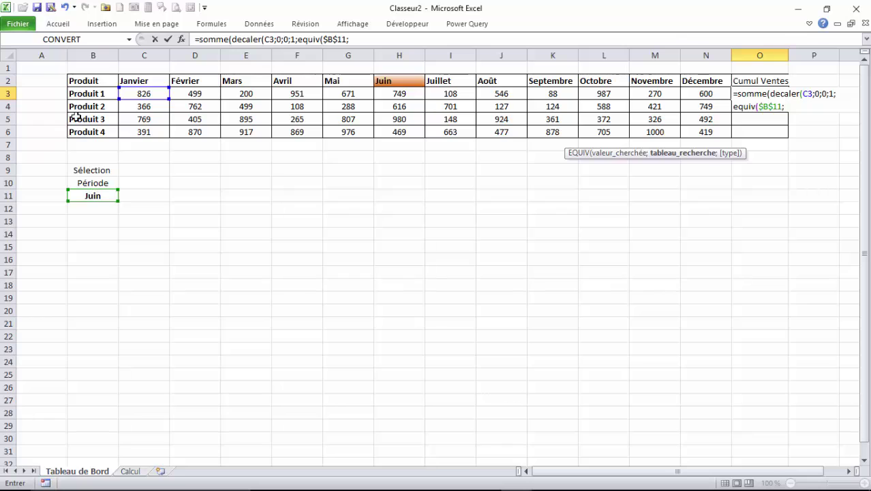
# Complete EQUIV with the search range C2:N3 and exact match 0, and enter the closed formula in O3.
pyautogui.moveTo(133, 94); pyautogui.dragTo(693, 93)
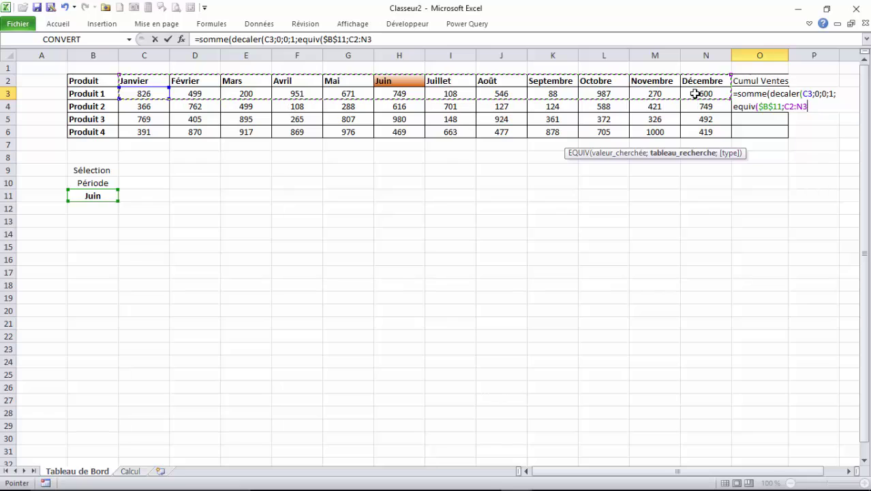
pyautogui.write(';')
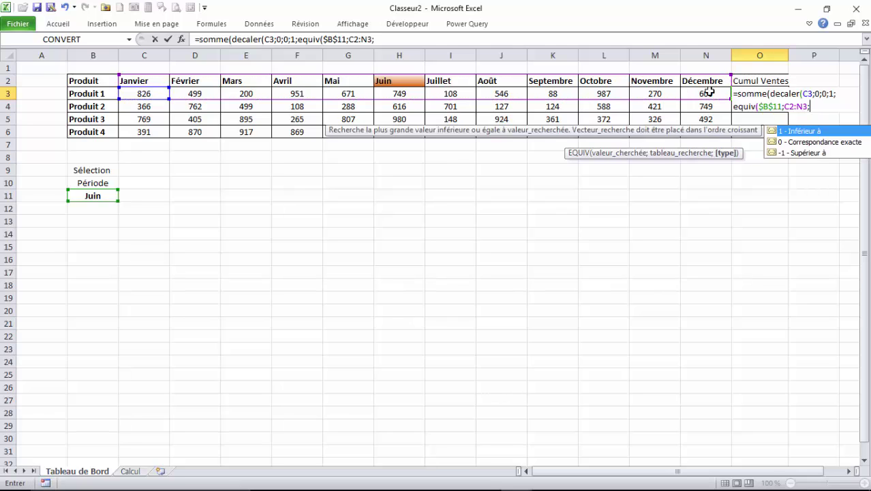
pyautogui.doubleClick(814, 142)
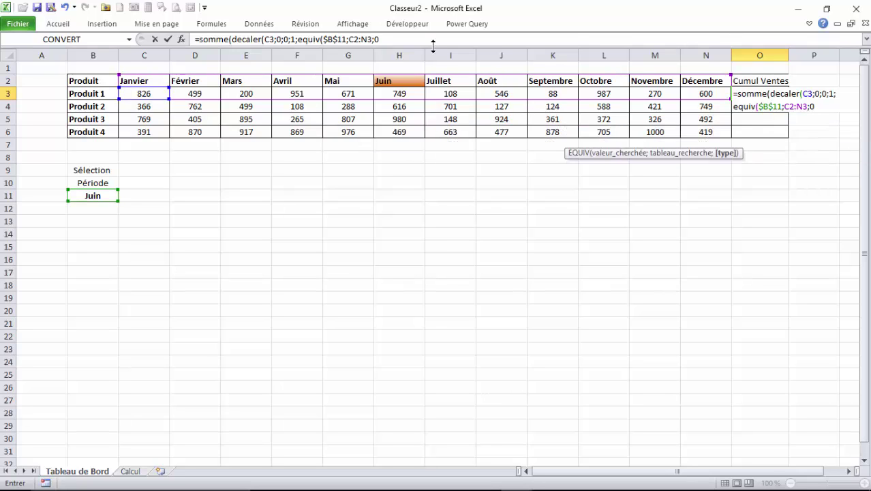
pyautogui.write(')')
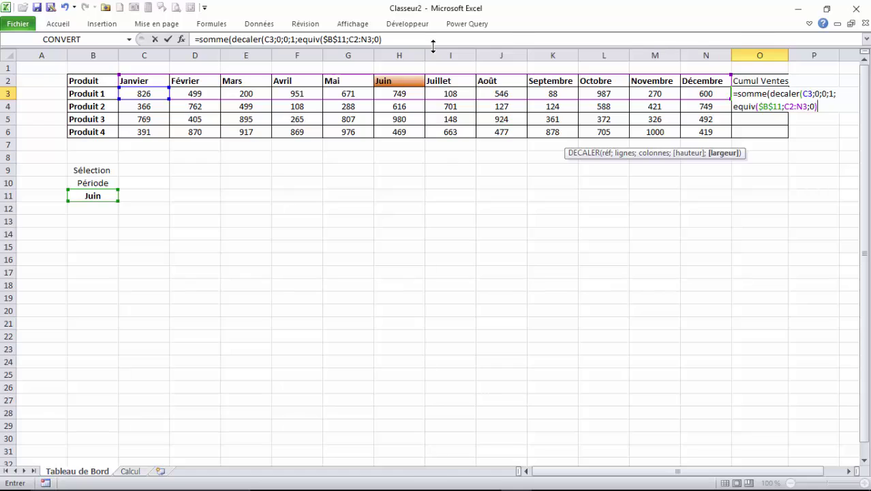
pyautogui.write(')')
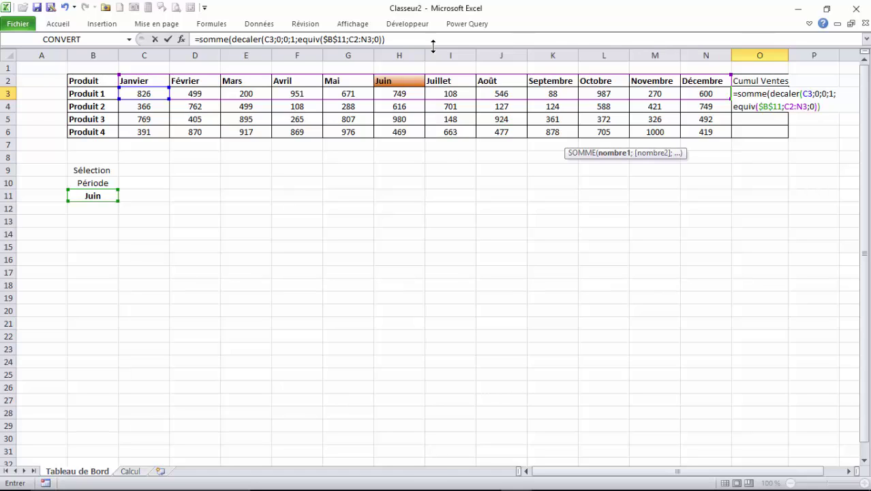
pyautogui.write(')')
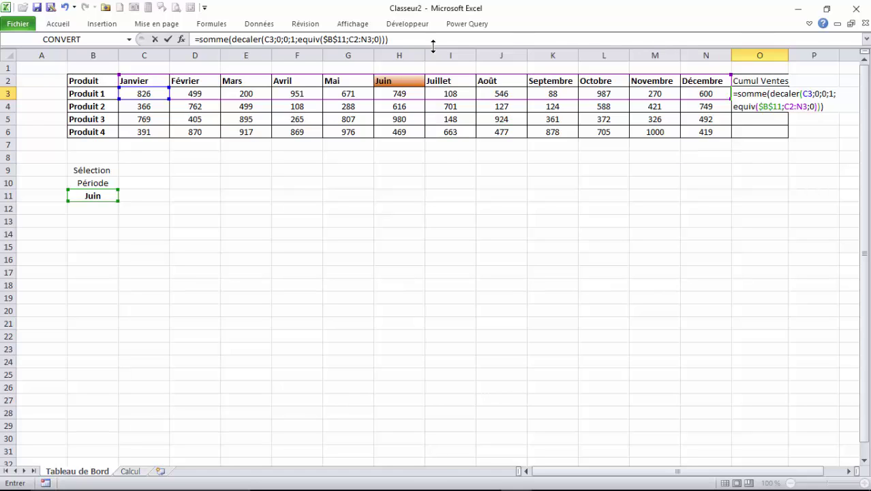
pyautogui.press('Return')
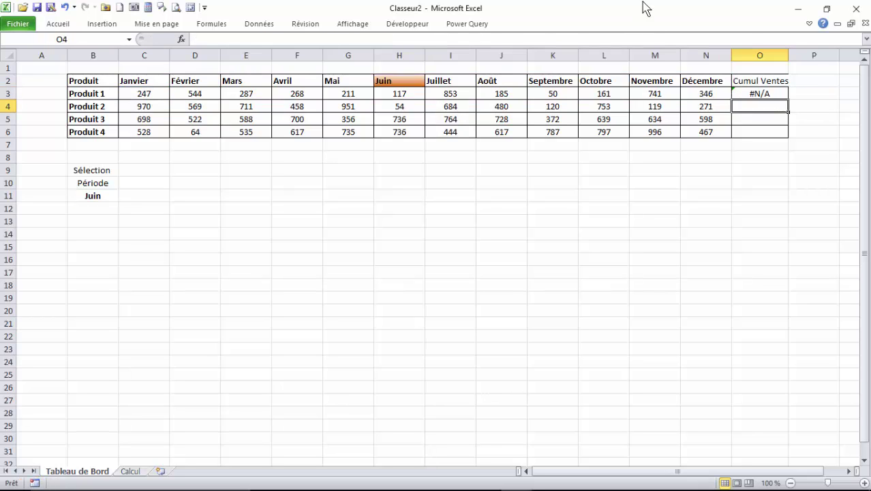
# Correct the EQUIV search range in O3's formula to C2:N2.
pyautogui.click(756, 95)
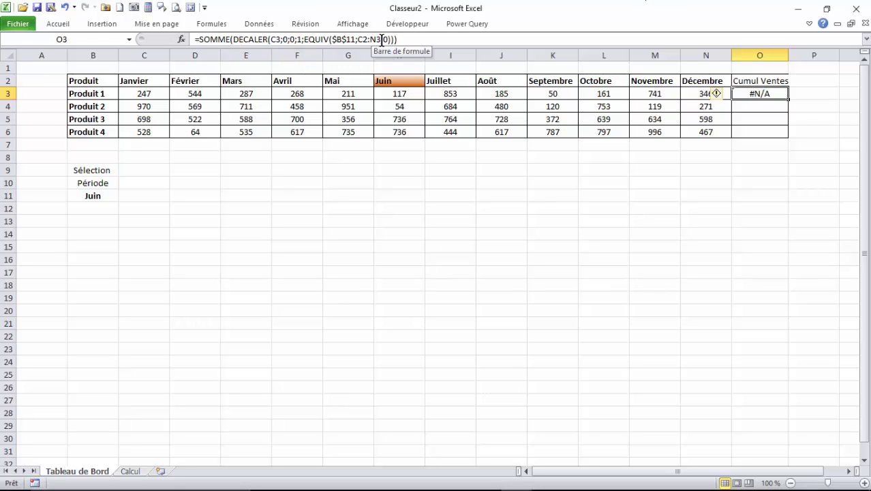
pyautogui.moveTo(382, 40); pyautogui.dragTo(379, 40)
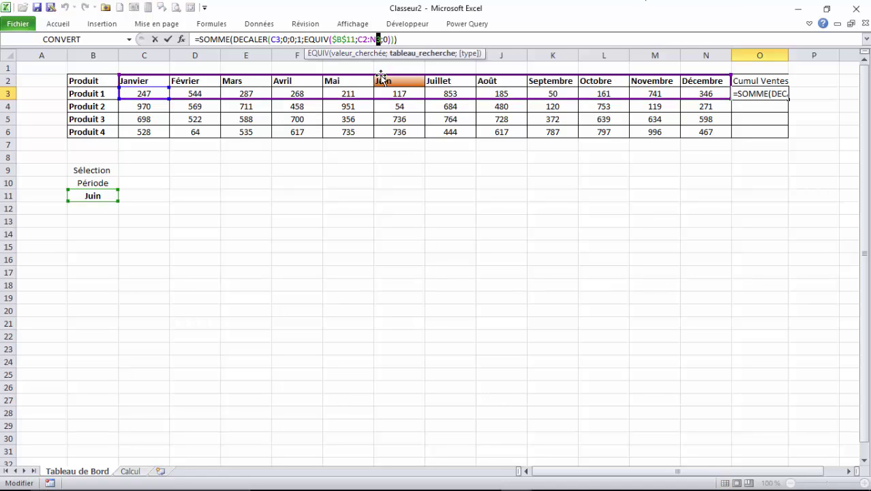
pyautogui.write('2')
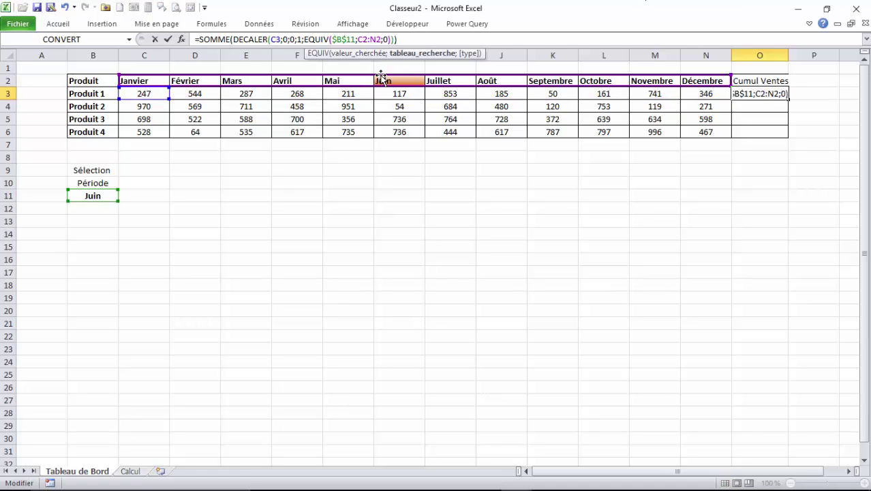
pyautogui.press('Return')
pyautogui.click(772, 93)
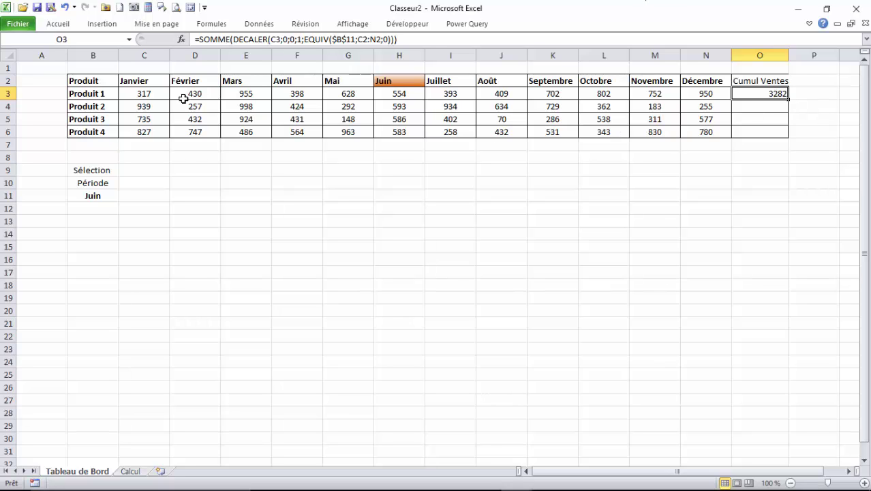
# Choose Janvier as the period in B11 and compare the Janvier sales in C3 with the cumulative total in O3.
pyautogui.click(92, 196)
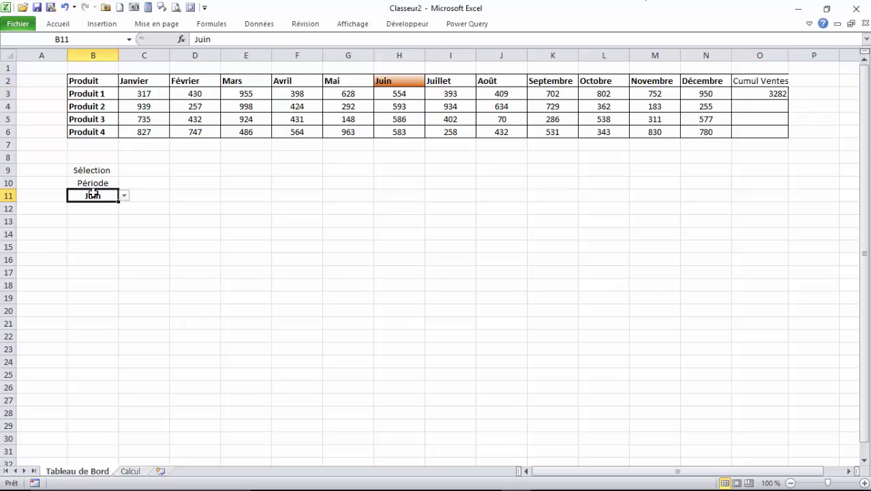
pyautogui.click(124, 196)
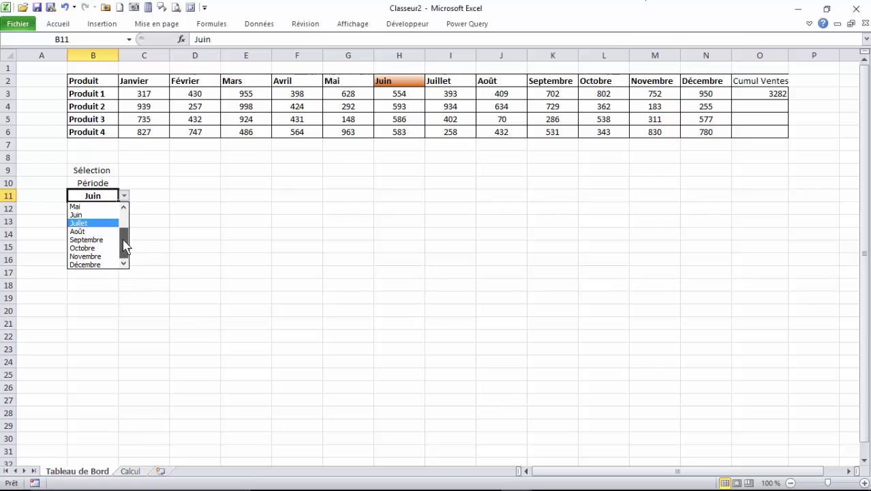
pyautogui.scroll(2, 95, 231)
pyautogui.click(78, 205)
pyautogui.click(141, 98)
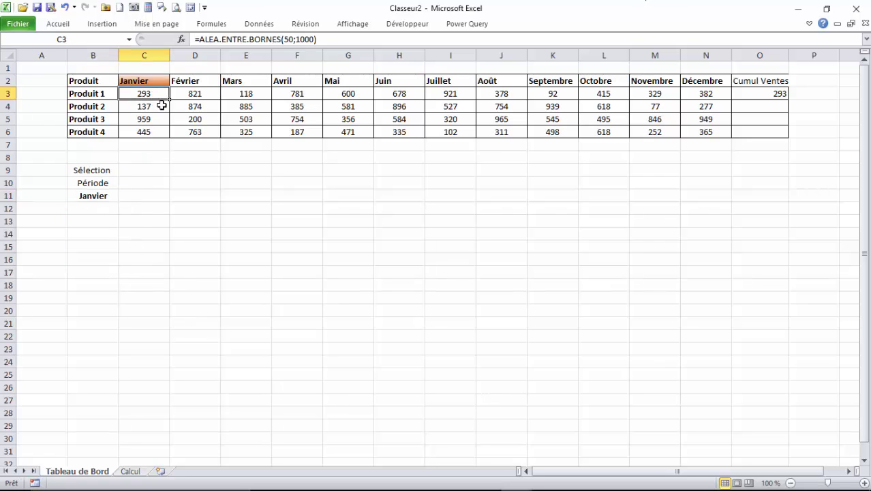
pyautogui.click(765, 97)
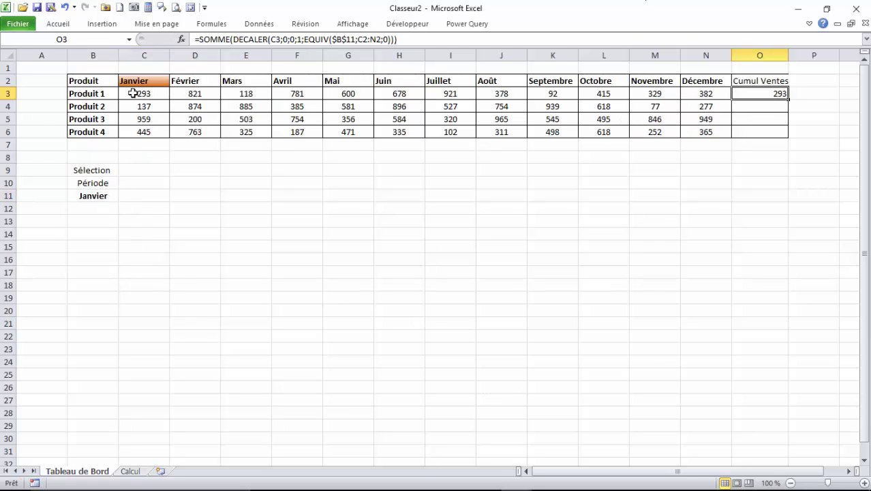
# Choose Février as the period in B11 to check the Produit 1 cumulative total.
pyautogui.click(103, 196)
pyautogui.click(124, 195)
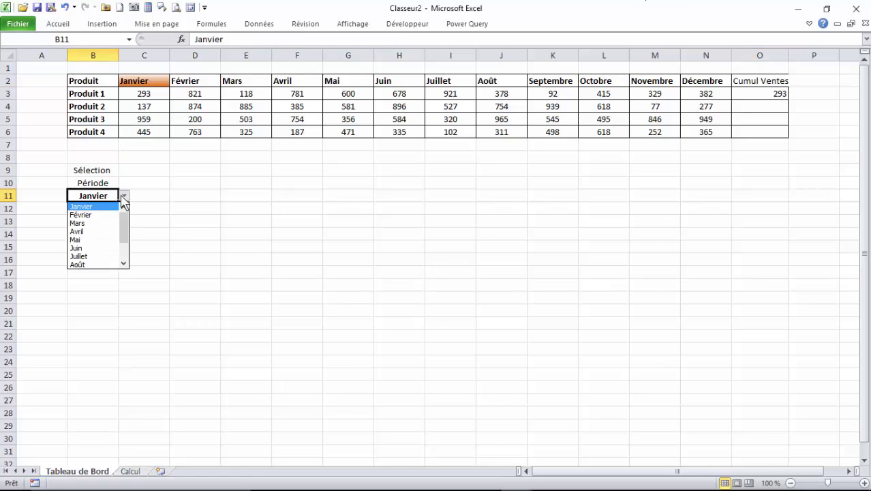
pyautogui.click(86, 212)
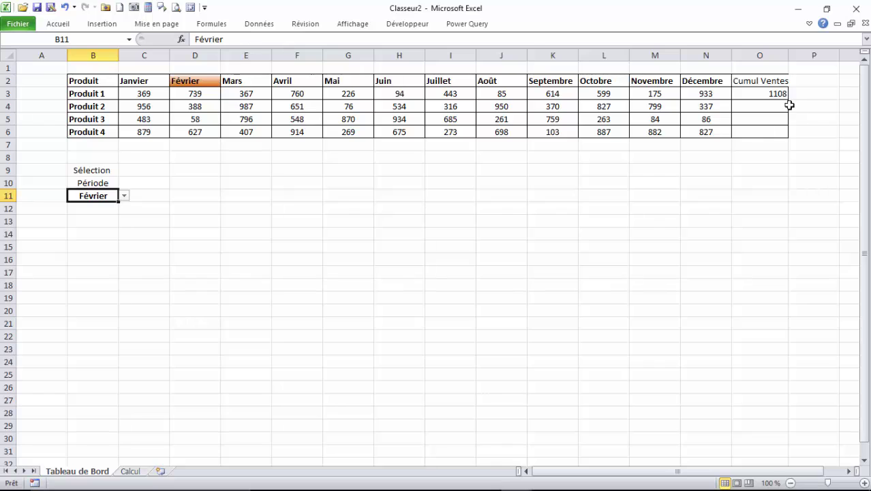
# Try to copy the cumulative formula in O3 down to O6.
pyautogui.click(767, 95)
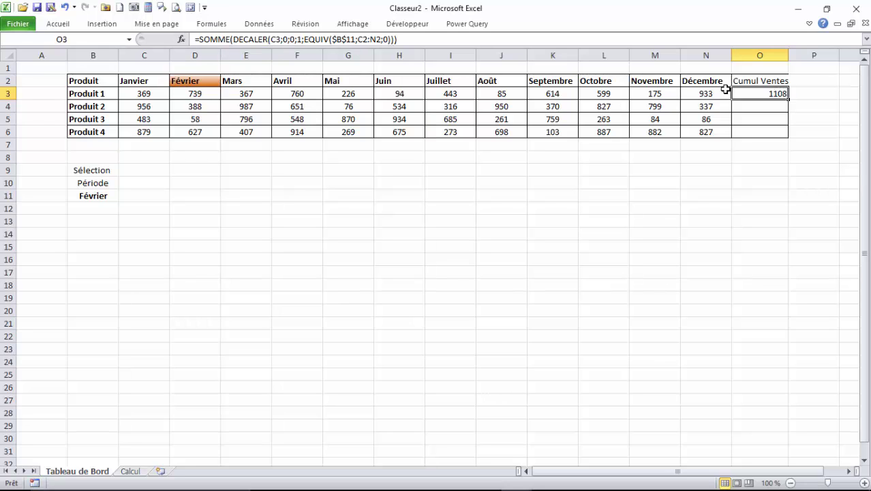
pyautogui.moveTo(789, 99); pyautogui.dragTo(789, 132)
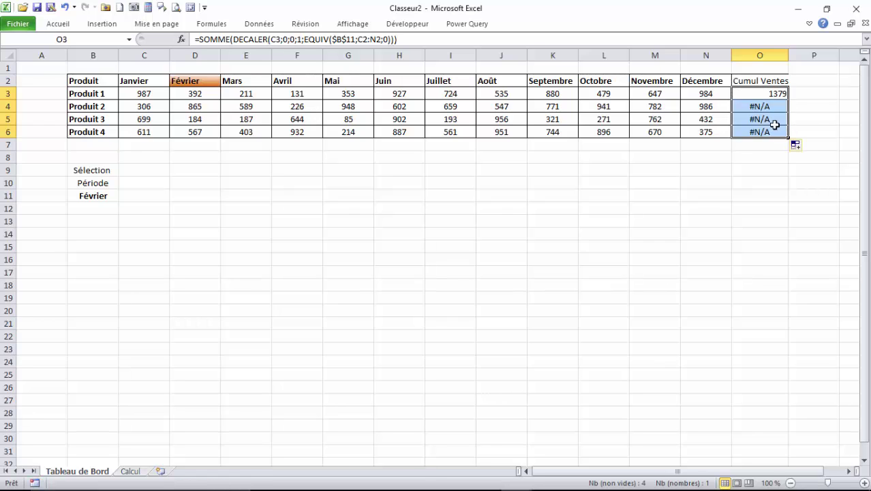
# Make the EQUIV search range in O3's formula absolute as $C$2:$N$2.
pyautogui.click(765, 99)
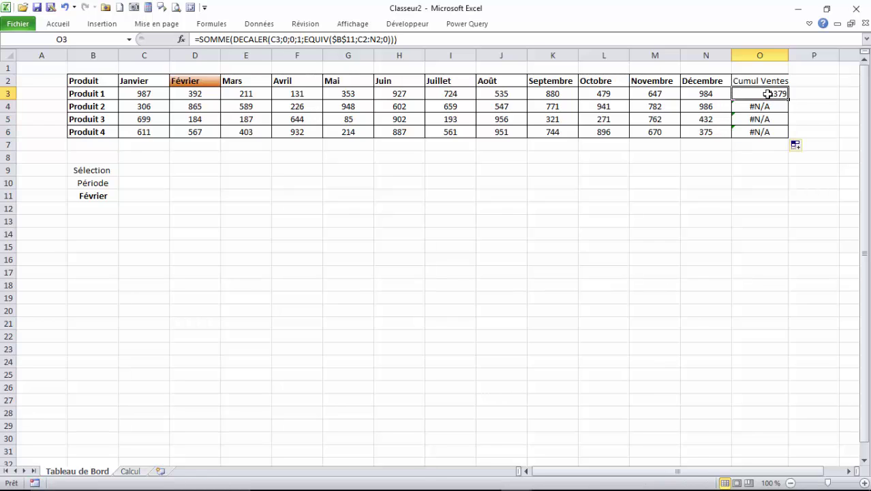
pyautogui.click(359, 40)
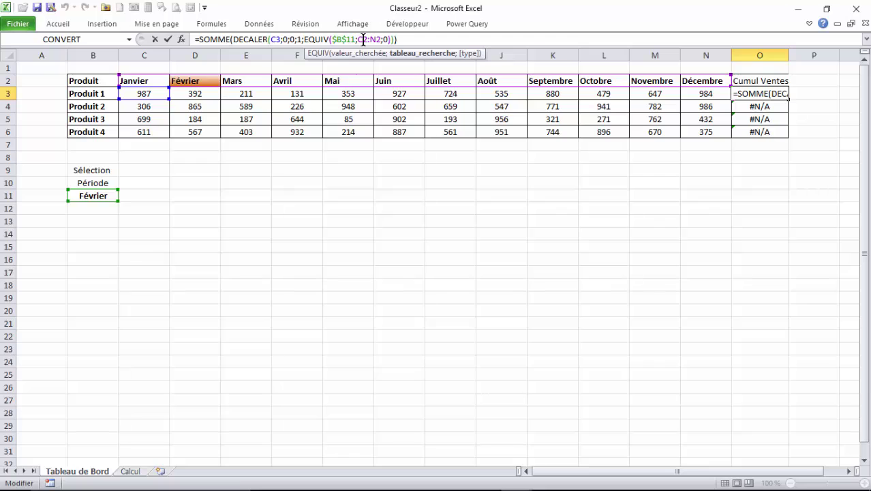
pyautogui.press('F4')
pyautogui.click(381, 40)
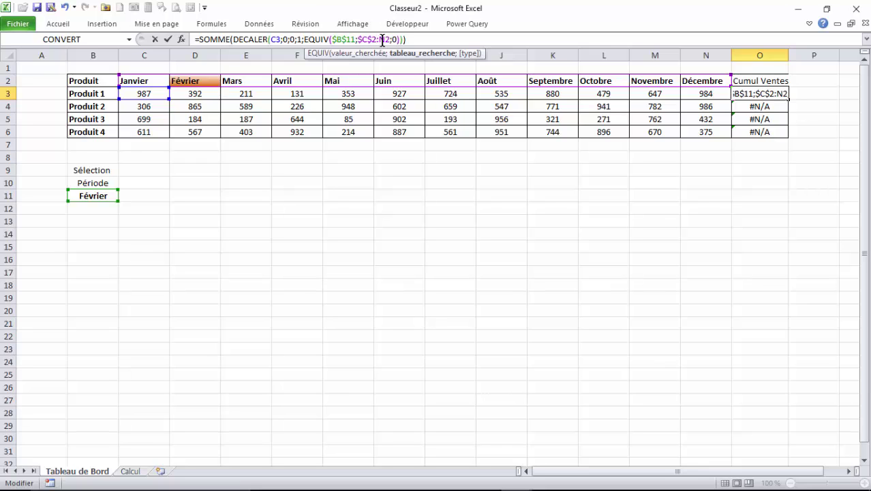
pyautogui.press('F4')
pyautogui.press('Return')
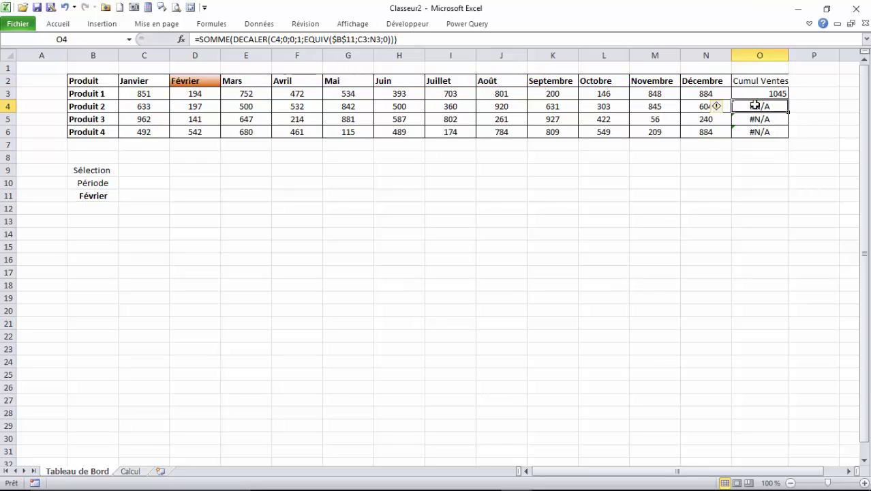
# Fill the corrected cumulative formula from O3 down to O6 for all four products.
pyautogui.click(759, 94)
pyautogui.moveTo(788, 99); pyautogui.dragTo(787, 138)
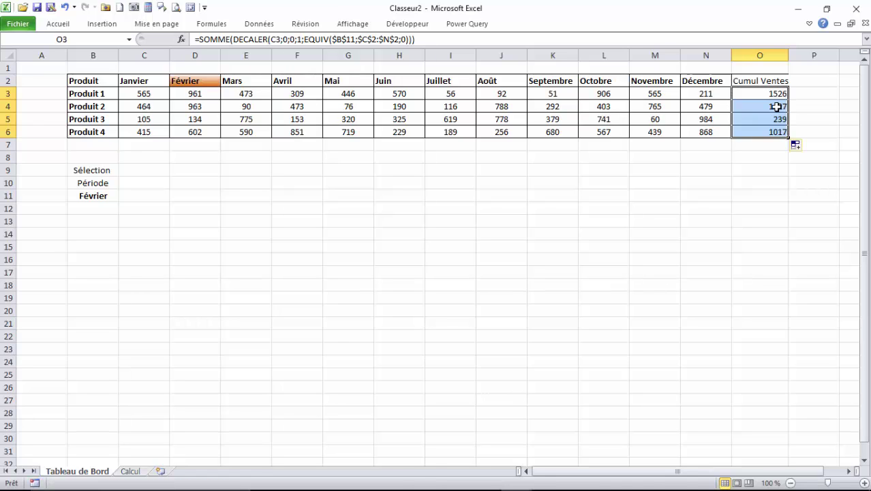
pyautogui.click(759, 93)
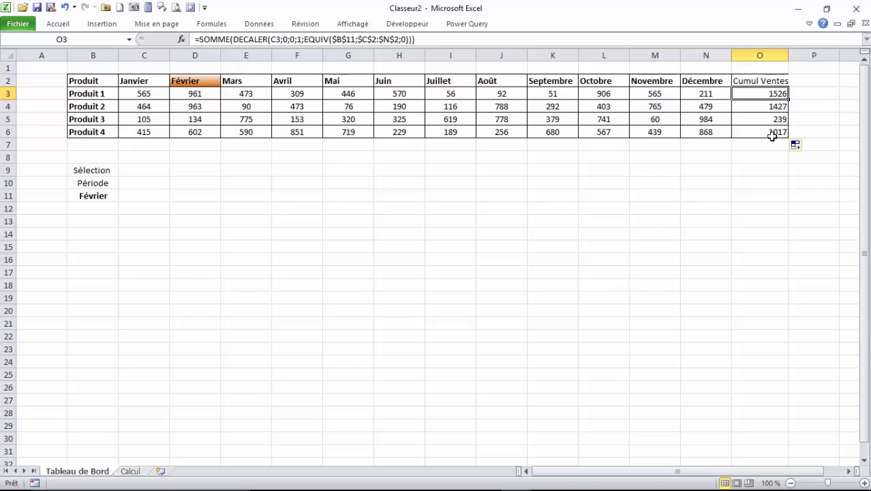
# Make the Cumul Ventes cells O2:O6 bold and widen column O slightly to fit the header.
pyautogui.moveTo(768, 92); pyautogui.dragTo(768, 128)
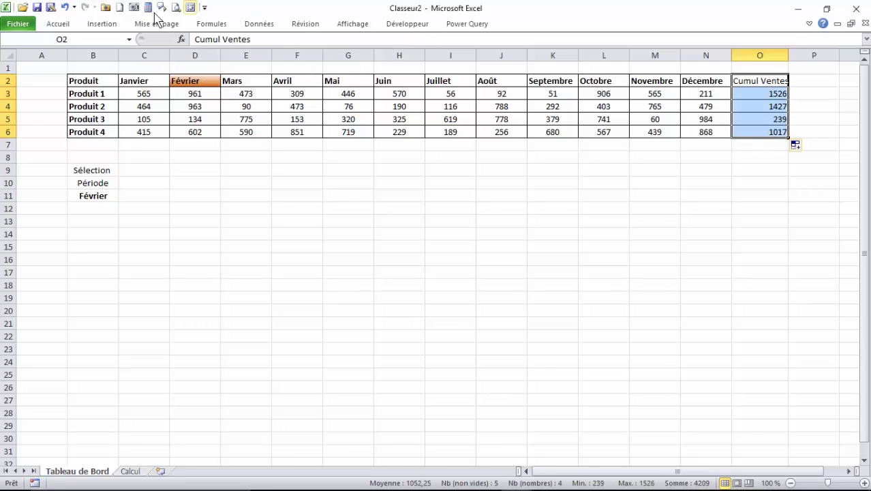
pyautogui.click(58, 23)
pyautogui.click(72, 64)
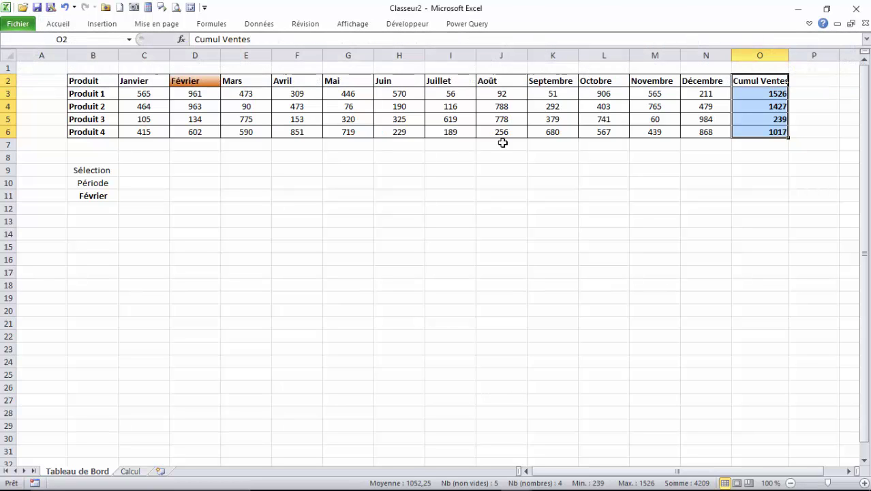
pyautogui.moveTo(789, 54); pyautogui.dragTo(791, 54)
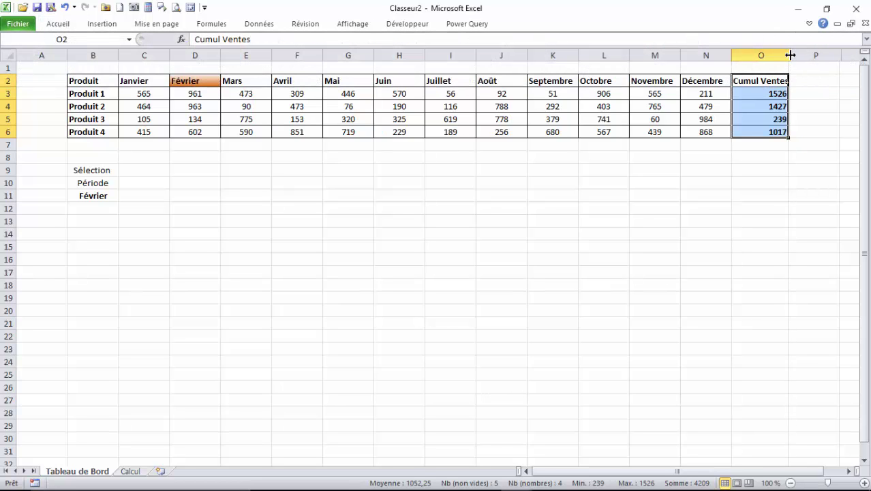
pyautogui.click(768, 118)
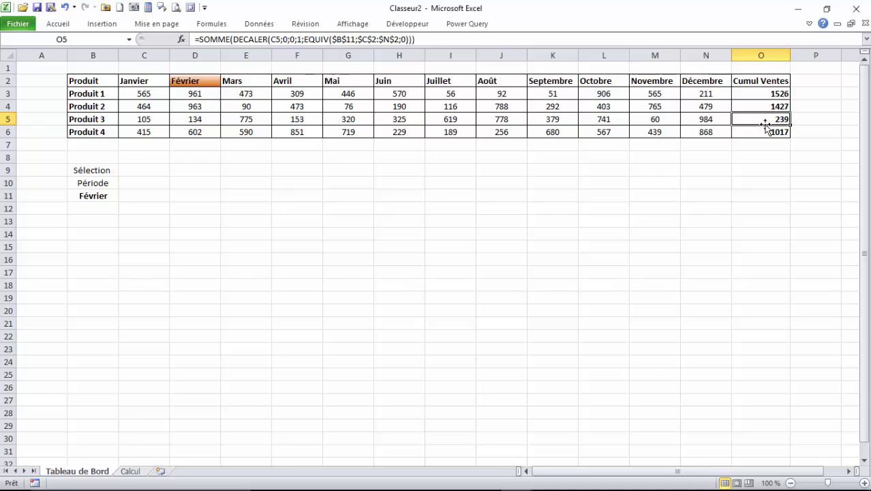
# Choose Décembre as the period in B11 and compare the sum of C3:N3 with the cumulative total in O3.
pyautogui.click(84, 195)
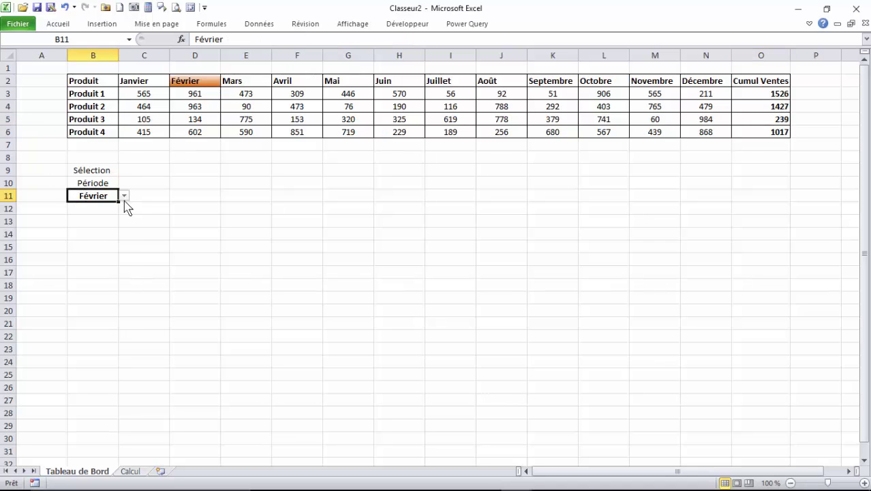
pyautogui.click(124, 196)
pyautogui.scroll(-1, 123, 228)
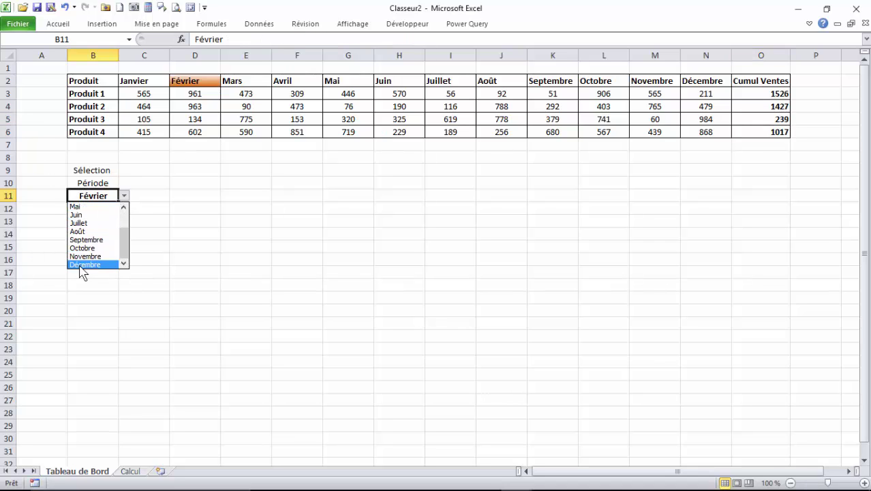
pyautogui.click(82, 264)
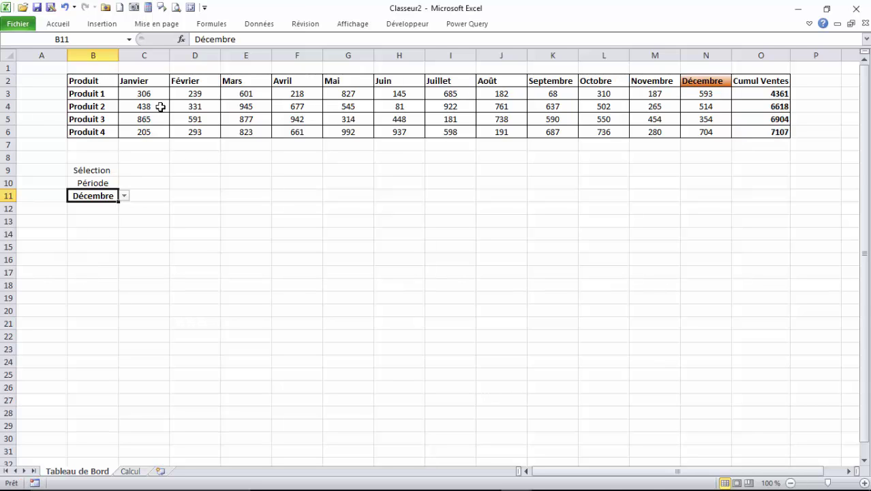
pyautogui.moveTo(143, 93); pyautogui.dragTo(682, 94)
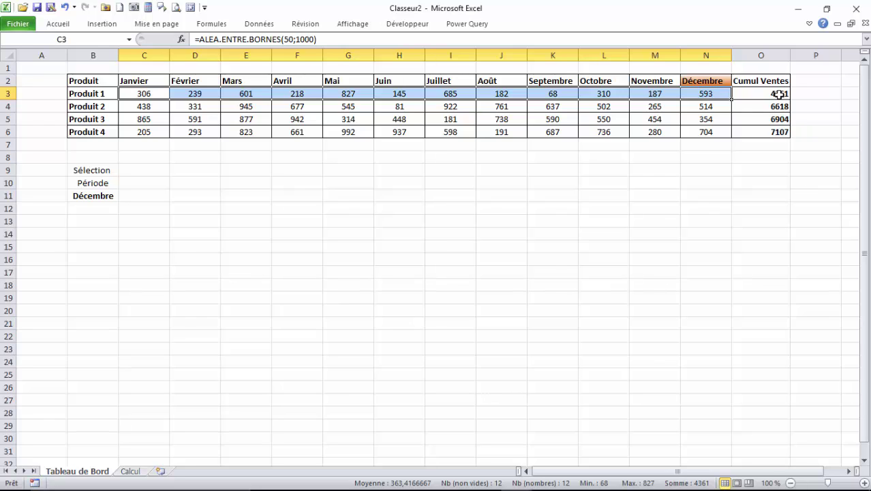
# Set the period in B11 back to Janvier.
pyautogui.click(86, 195)
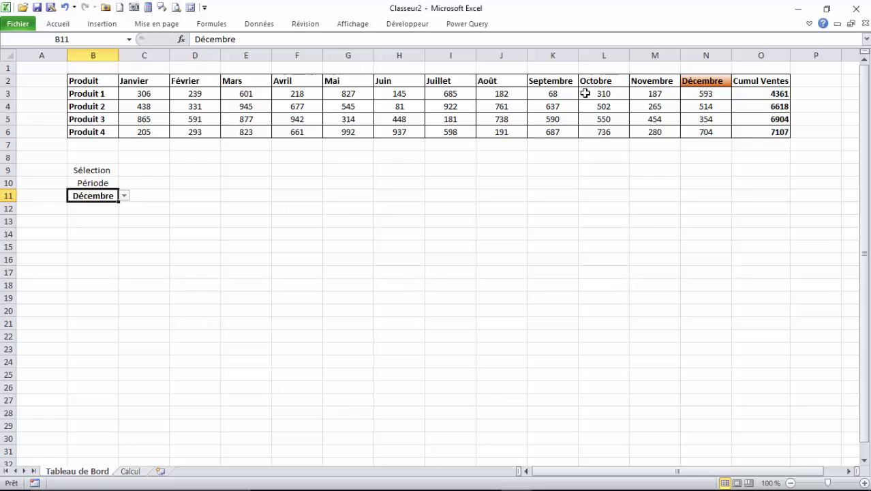
pyautogui.click(327, 93)
pyautogui.click(113, 196)
pyautogui.click(124, 196)
pyautogui.moveTo(125, 252); pyautogui.dragTo(123, 212)
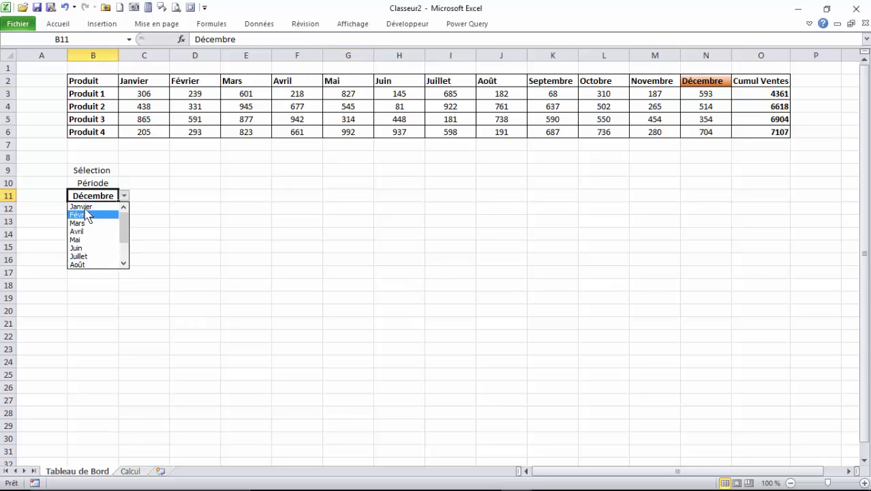
pyautogui.click(85, 206)
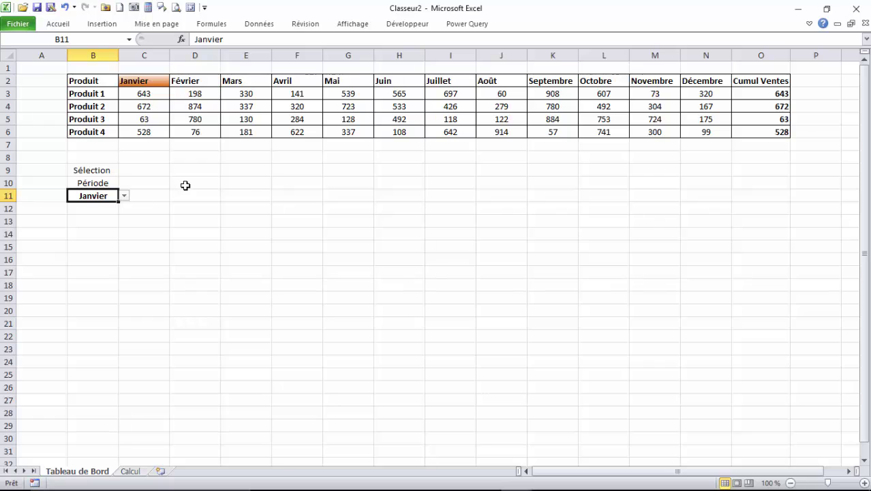
# On the Calcul sheet, enter the header Produit in B2.
pyautogui.click(130, 471)
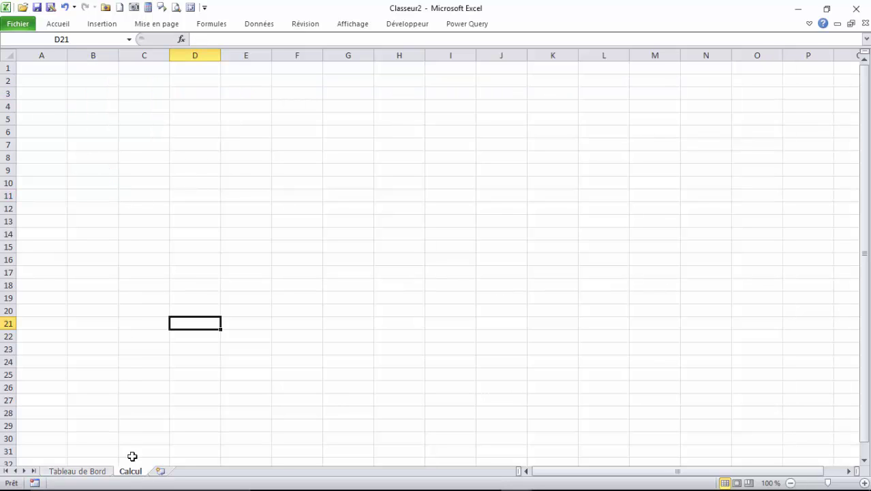
pyautogui.click(98, 82)
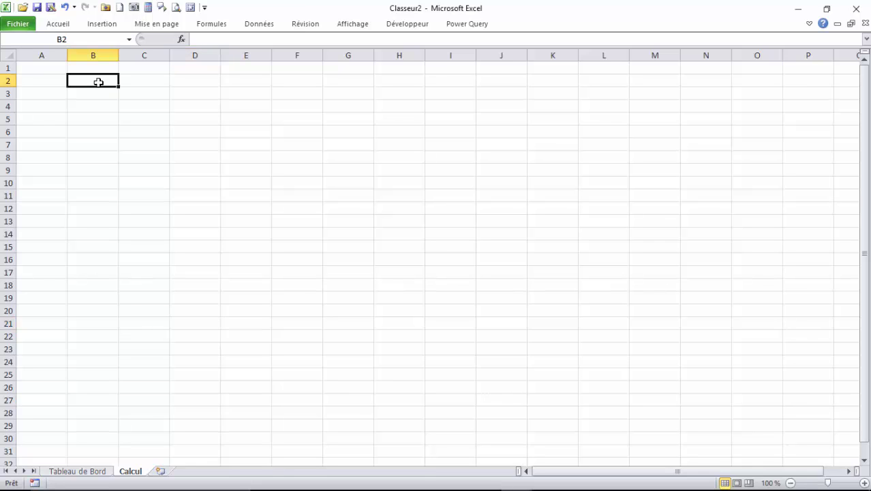
pyautogui.write('Produit')
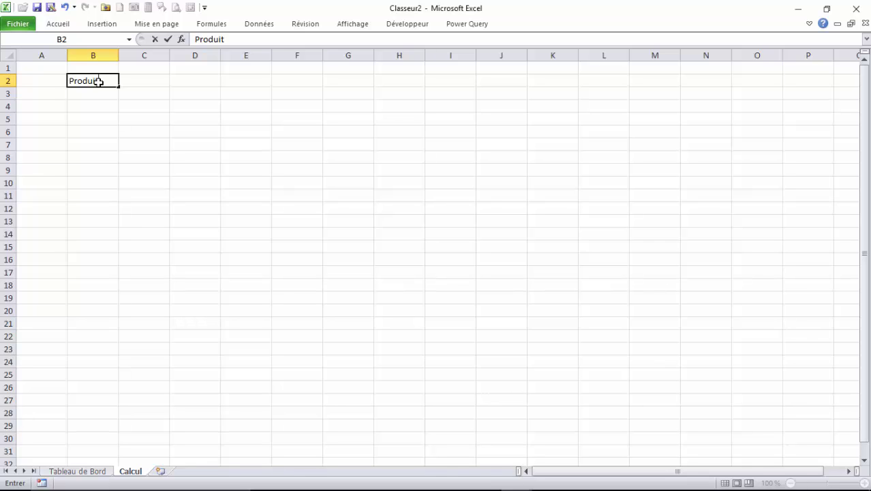
pyautogui.press('Return')
pyautogui.write('Pro')
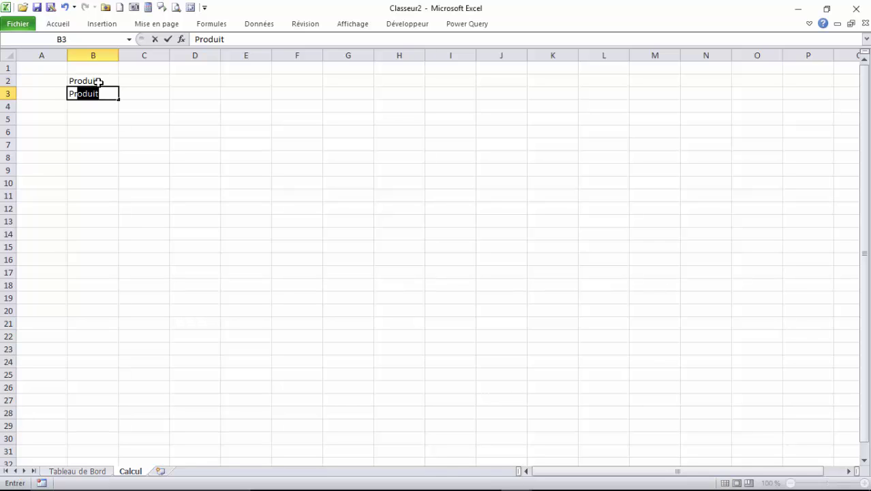
pyautogui.press('BackSpace')
pyautogui.press('BackSpace')
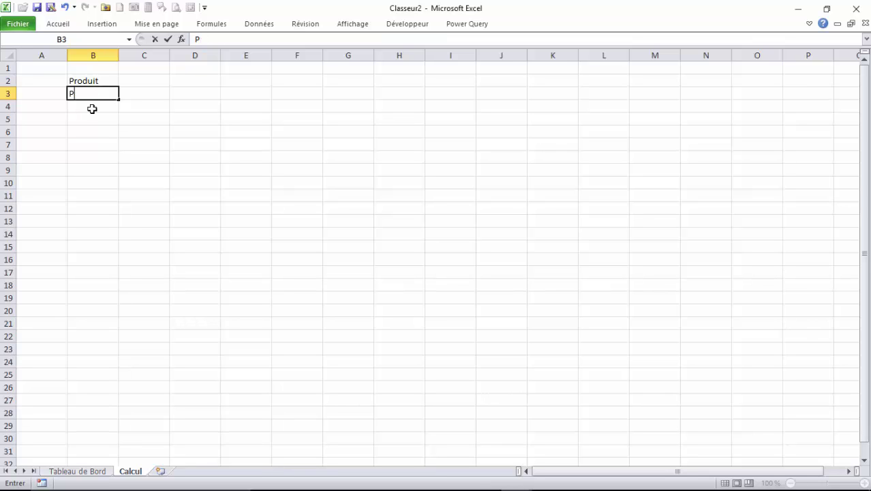
pyautogui.click(98, 156)
# Copy the product names in B3:B6 of Tableau de Bord and paste them as values from B3 of Calcul.
pyautogui.click(89, 97)
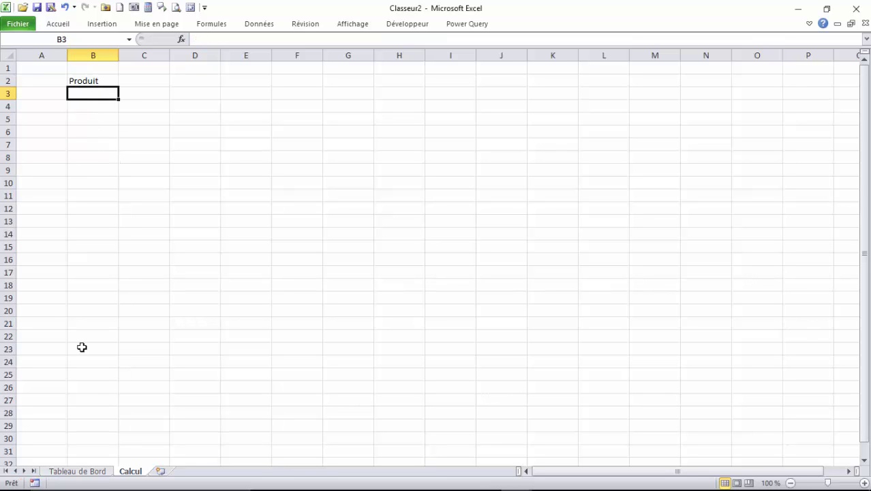
pyautogui.click(82, 469)
pyautogui.moveTo(90, 94); pyautogui.dragTo(92, 133)
pyautogui.hotkey('ctrl', 'c')
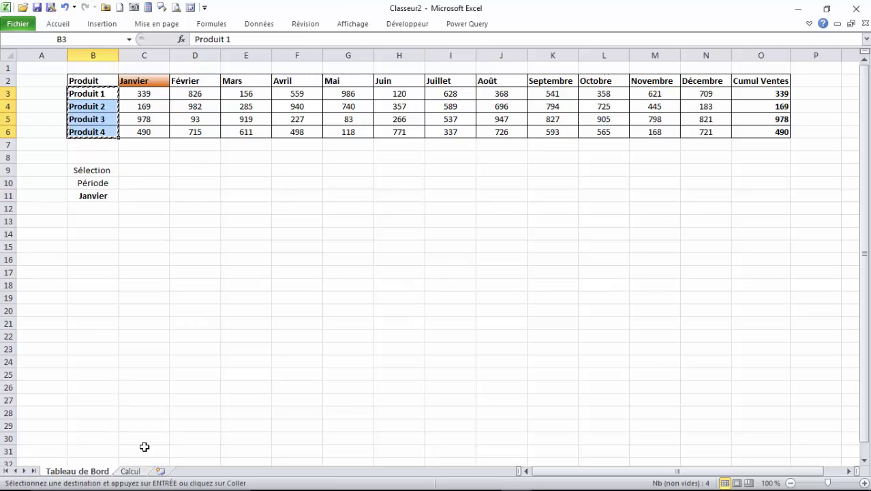
pyautogui.click(129, 471)
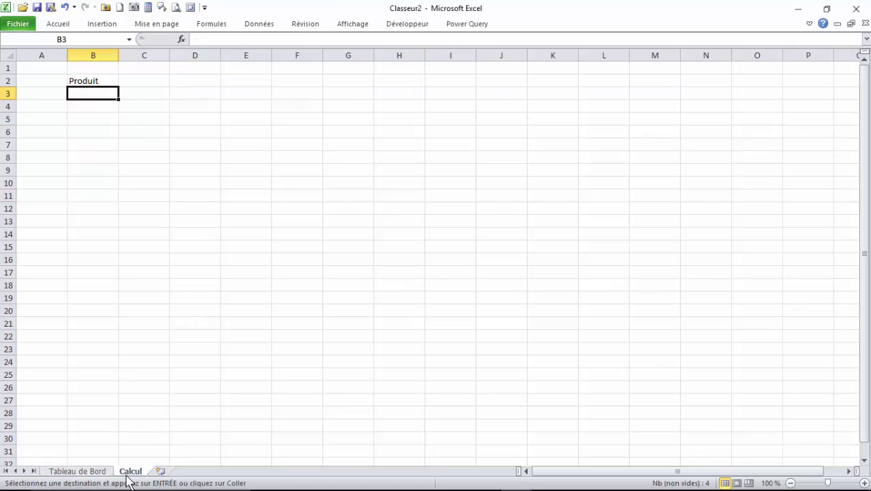
pyautogui.click(58, 24)
pyautogui.click(19, 69)
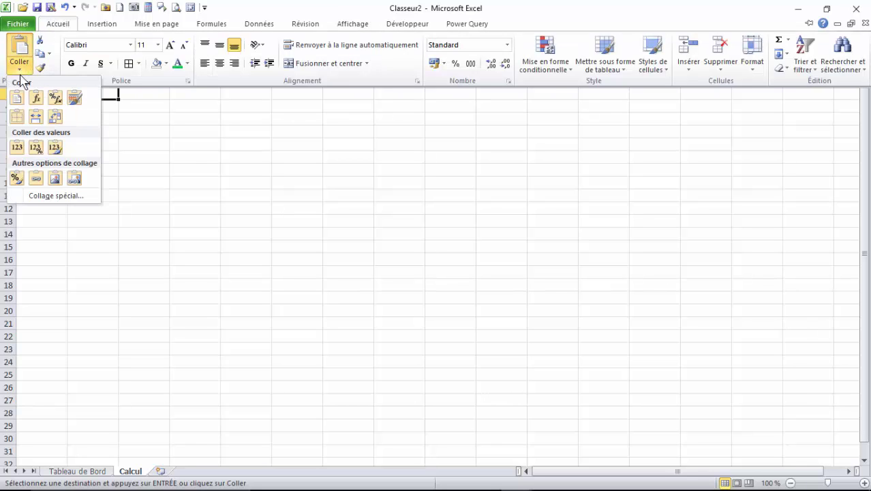
pyautogui.click(16, 147)
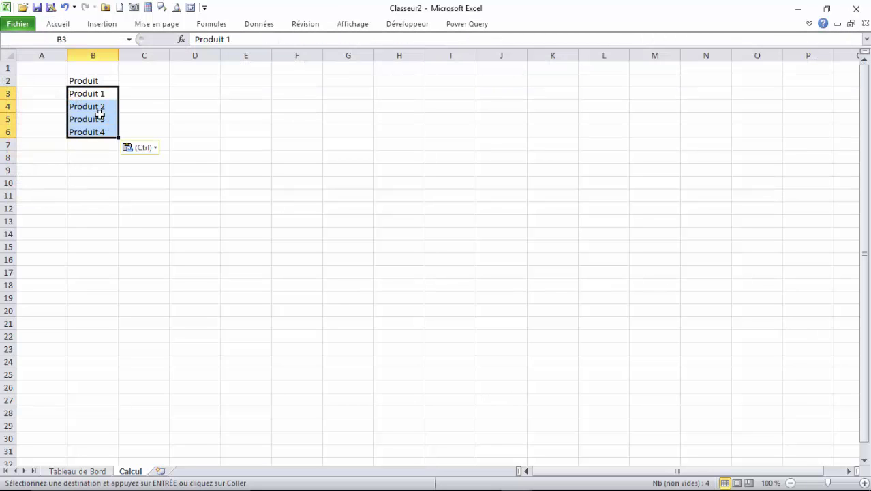
# Enter the header Ventes in C2 of the Calcul sheet.
pyautogui.click(139, 84)
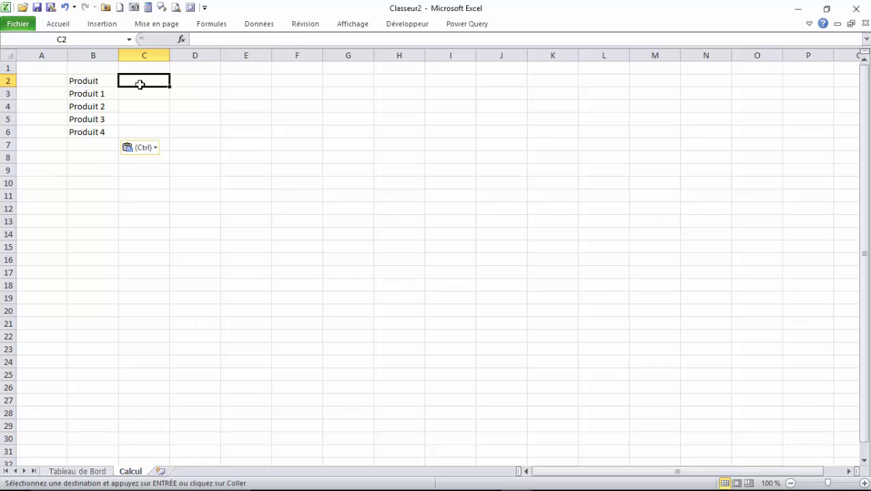
pyautogui.write('Ventes')
pyautogui.press('Return')
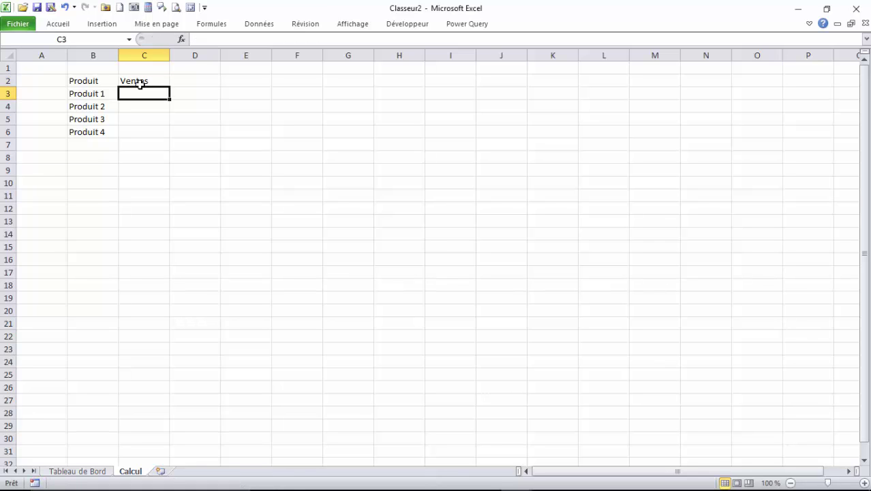
# Link C3 of Calcul to cell O3 of Tableau de Bord and fill the formula down to C6.
pyautogui.click(180, 81)
pyautogui.click(139, 92)
pyautogui.write('=')
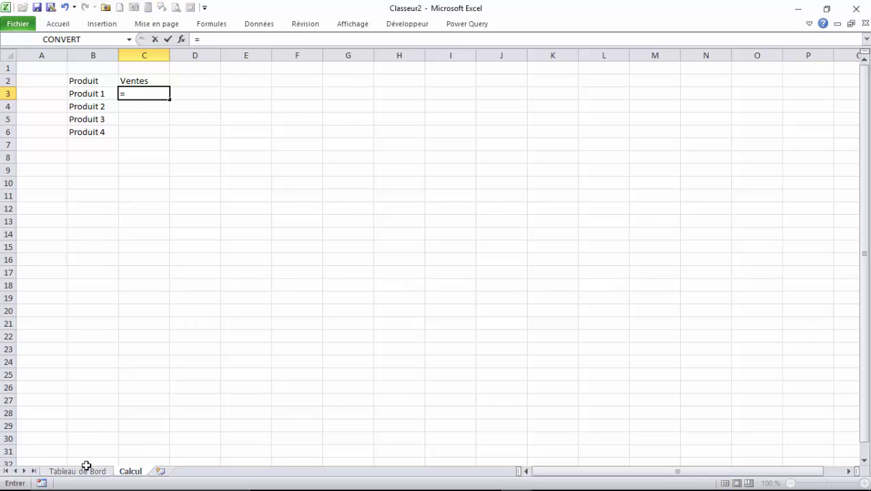
pyautogui.click(85, 470)
pyautogui.click(762, 95)
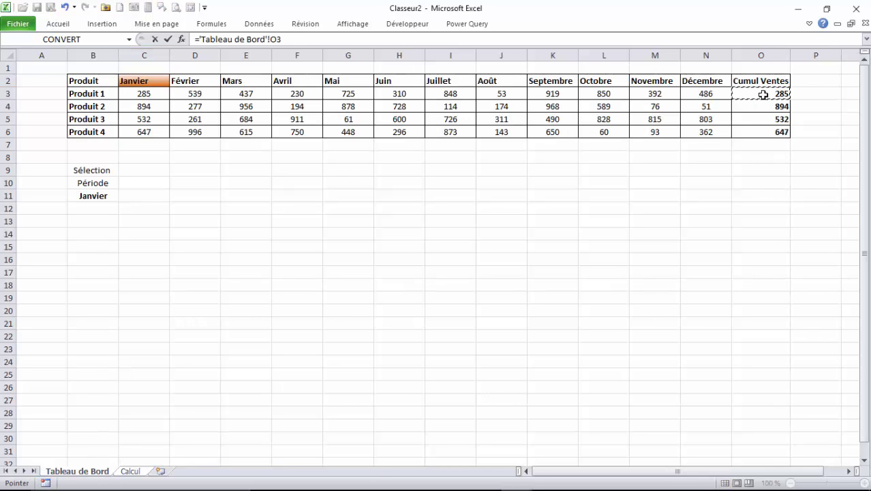
pyautogui.press('Return')
pyautogui.click(156, 94)
pyautogui.moveTo(169, 99); pyautogui.dragTo(164, 140)
pyautogui.click(149, 83)
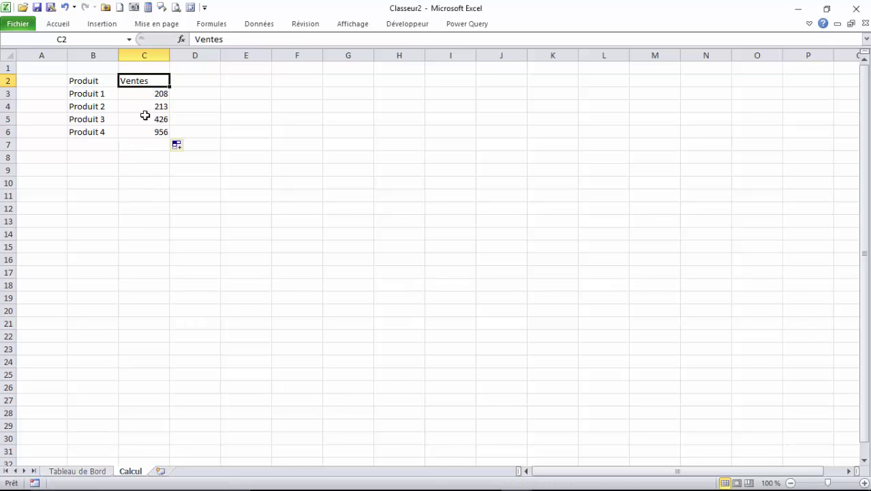
# Centre the sales values in C3:C6 of the Calcul sheet.
pyautogui.click(77, 470)
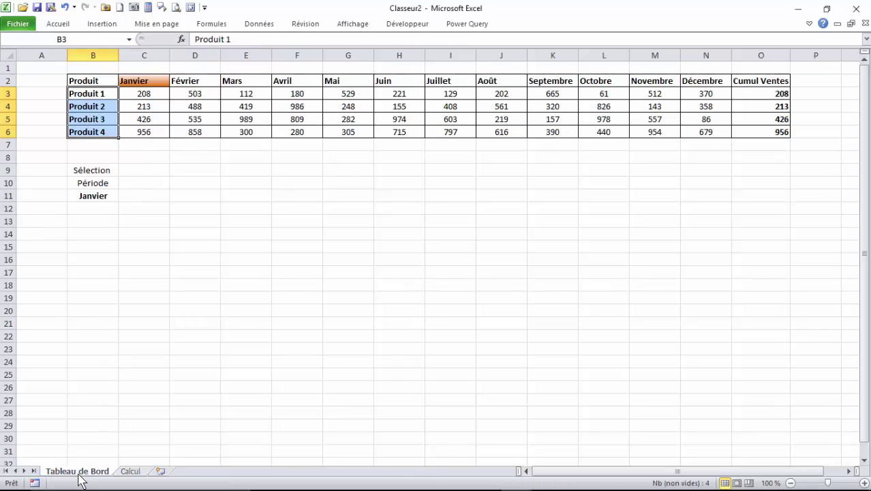
pyautogui.click(129, 471)
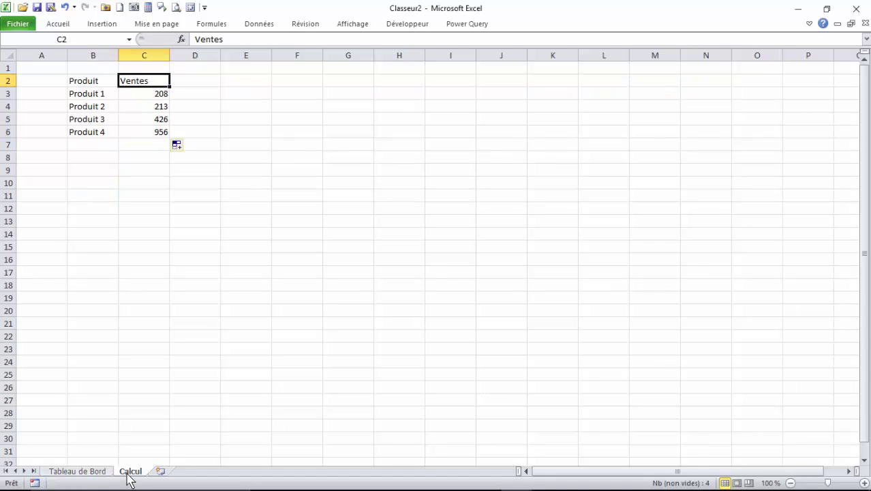
pyautogui.moveTo(155, 92); pyautogui.dragTo(156, 125)
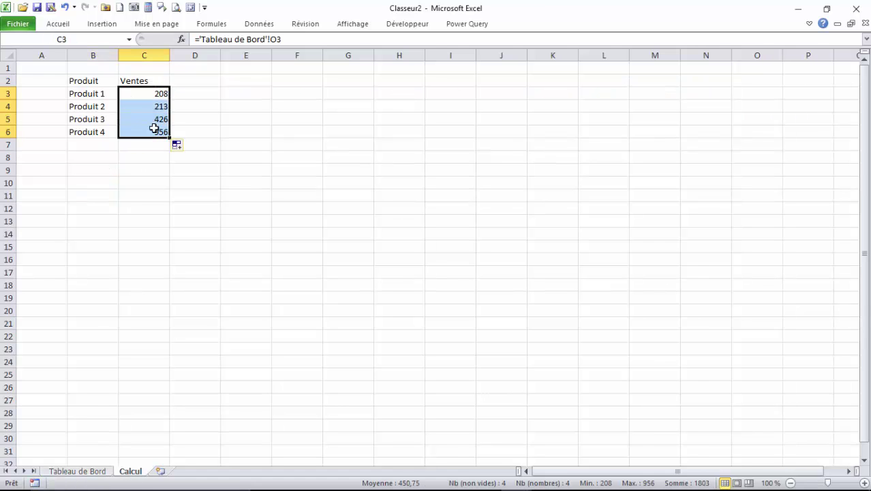
pyautogui.click(57, 23)
pyautogui.click(219, 63)
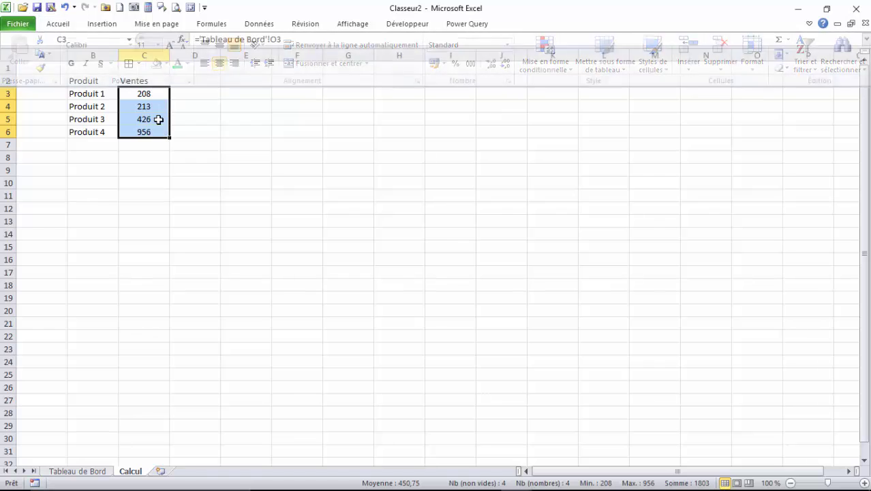
pyautogui.click(156, 119)
# Enter the headers Rouge, Orange and Vert in D2, E2 and F2.
pyautogui.click(190, 81)
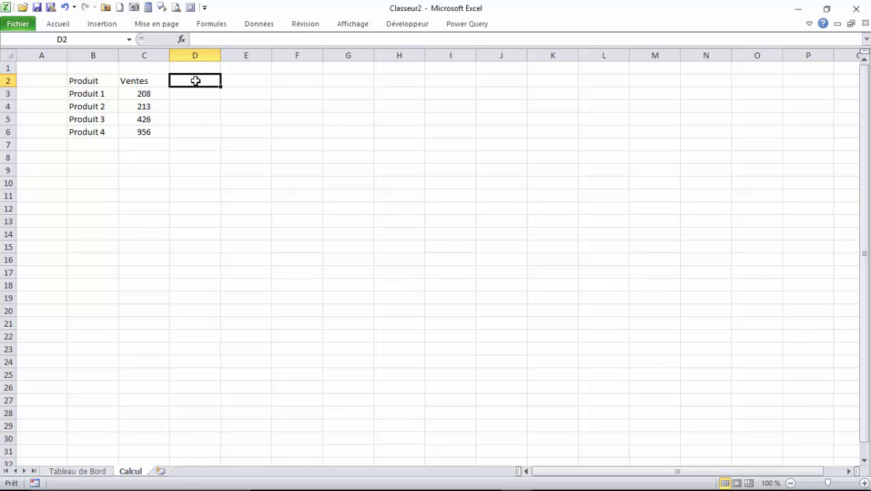
pyautogui.write('Rou')
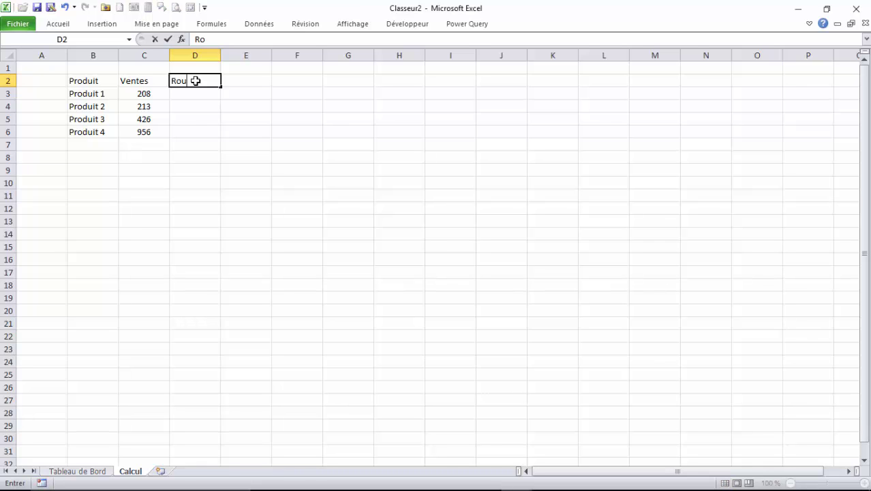
pyautogui.write('ge')
pyautogui.press('Tab')
pyautogui.write('O')
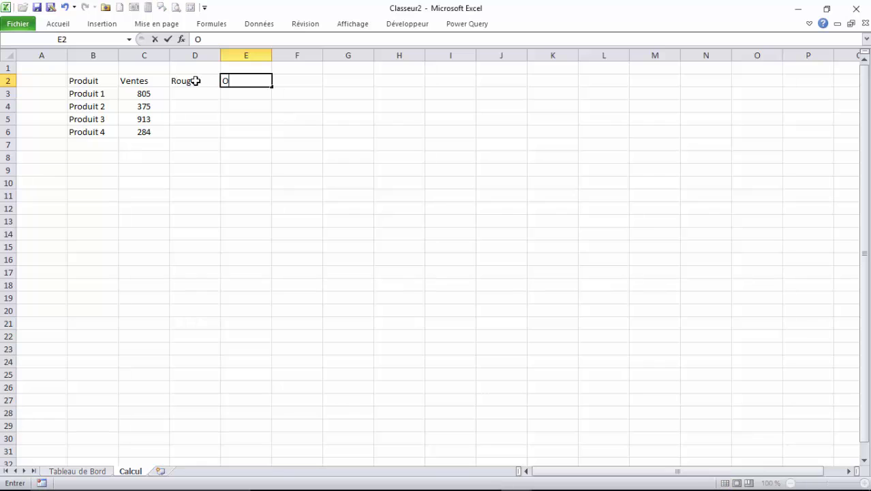
pyautogui.write('range')
pyautogui.press('Tab')
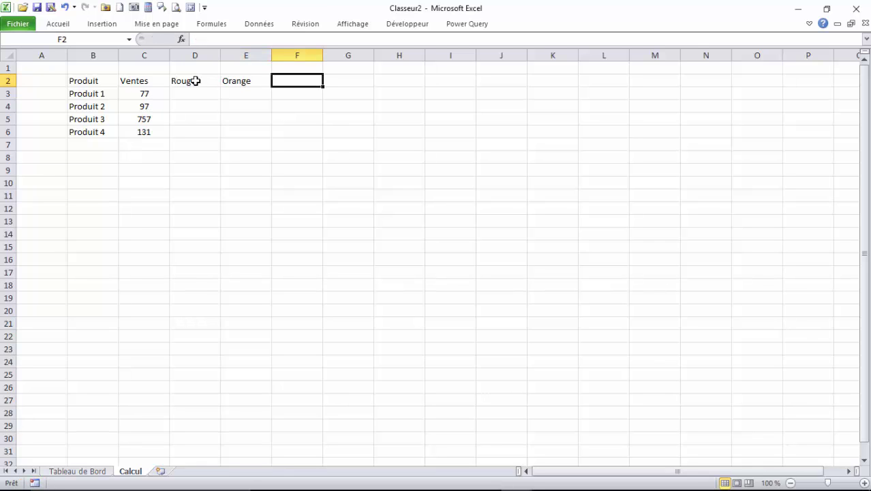
pyautogui.write('Vert')
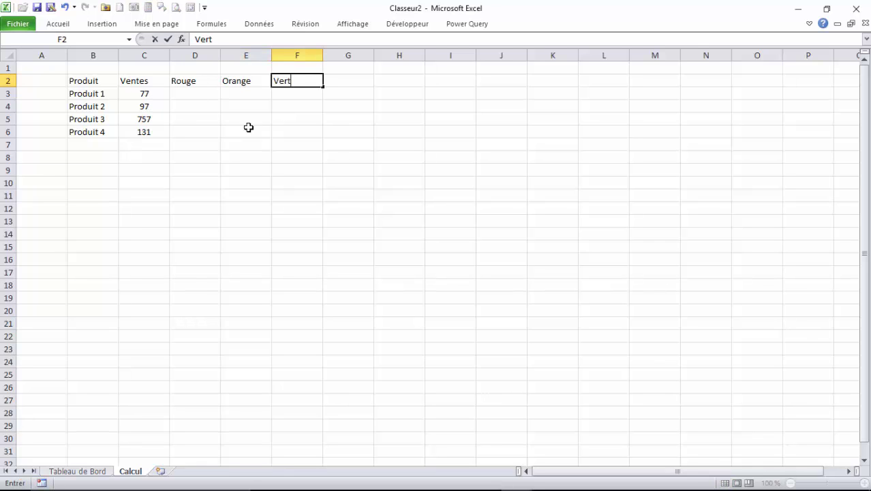
pyautogui.click(246, 130)
# Centre the three colour headers in D2:F2.
pyautogui.moveTo(194, 80); pyautogui.dragTo(278, 83)
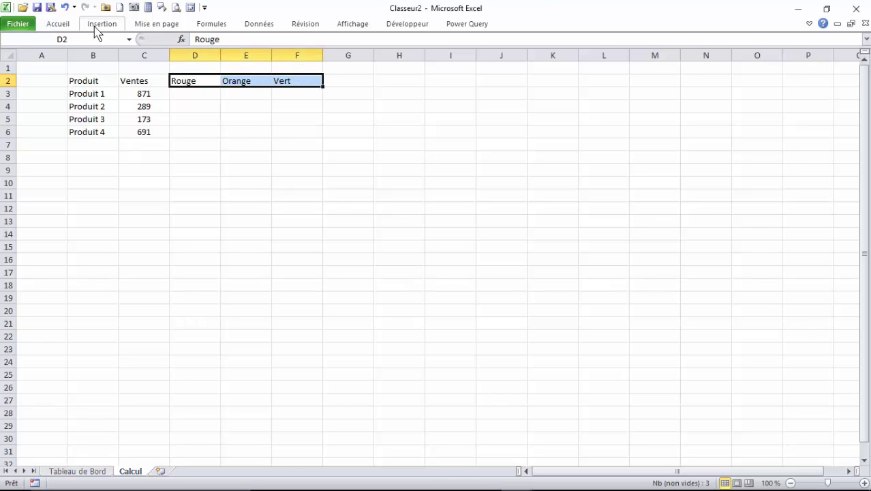
pyautogui.click(58, 23)
pyautogui.click(220, 63)
pyautogui.click(225, 113)
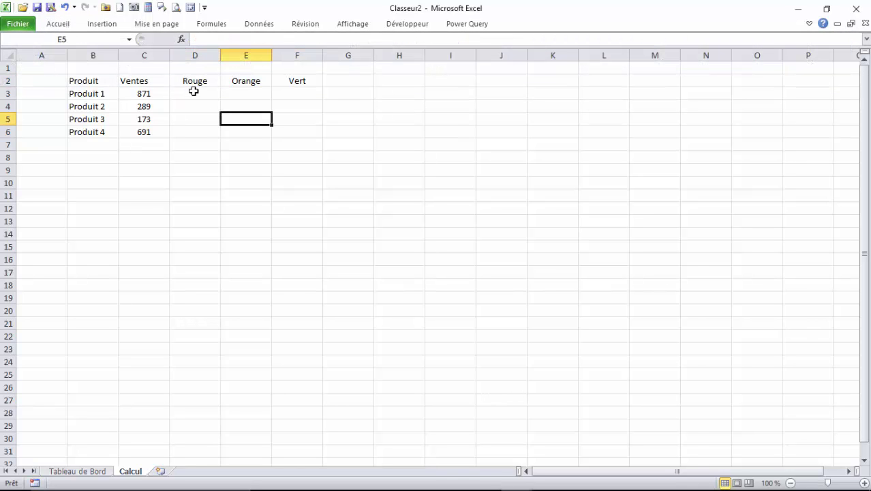
pyautogui.click(195, 91)
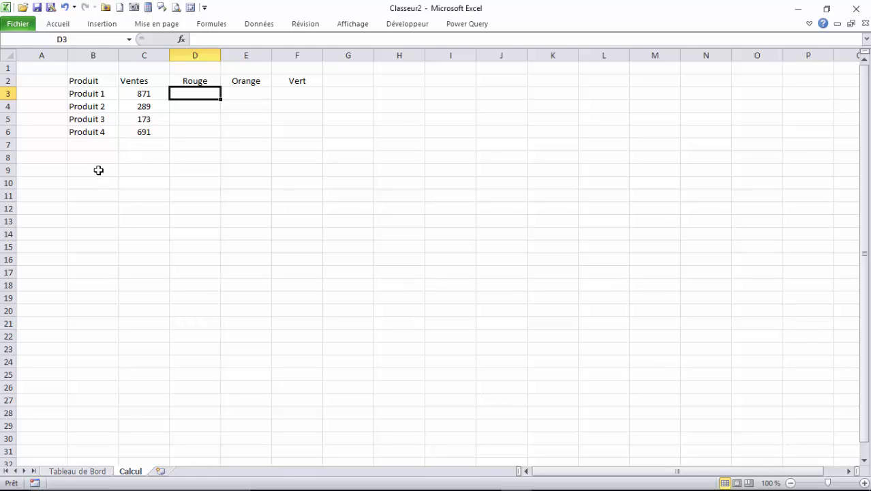
# Enter the label Moyenne : in B9 of the Calcul sheet.
pyautogui.click(94, 172)
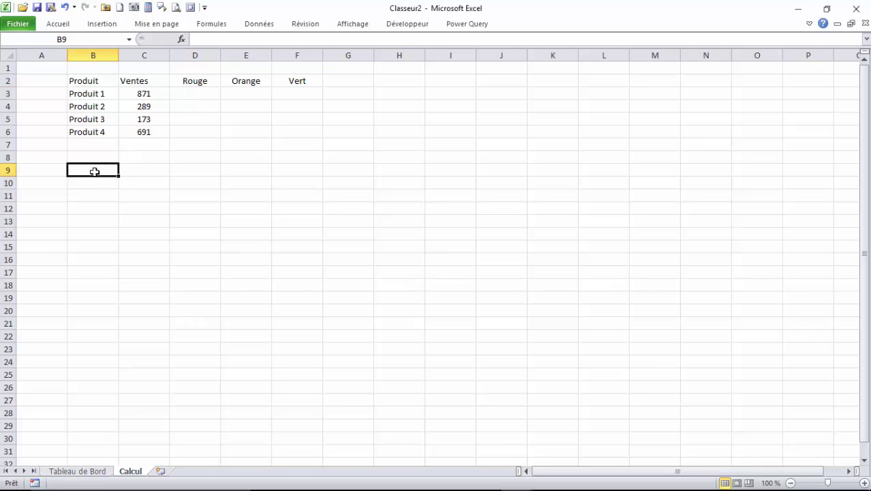
pyautogui.write('Moyenne :')
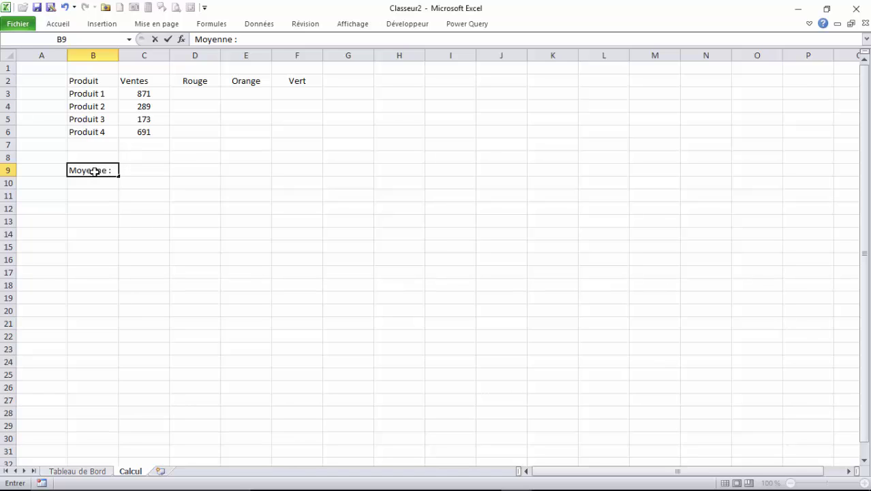
pyautogui.press('Return')
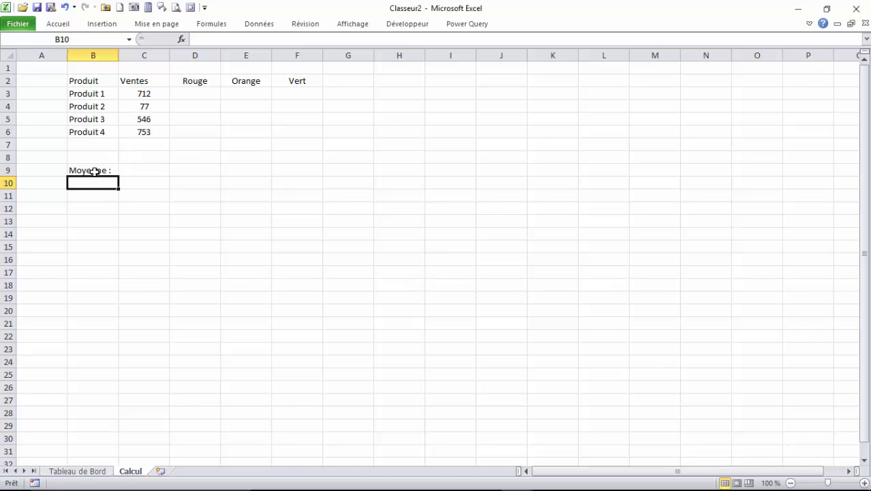
# Calculate in C9 the average (MOYENNE) of the cumulative sales in O3:O6 of Tableau de Bord and centre the cell.
pyautogui.click(148, 173)
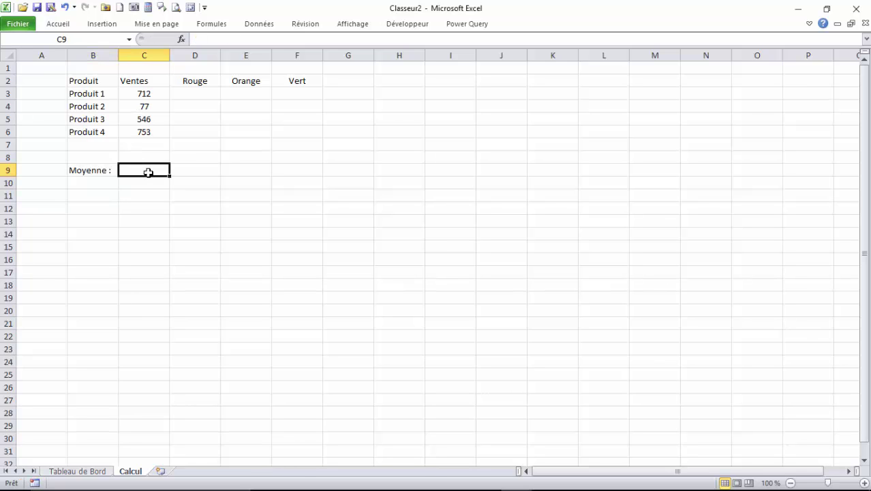
pyautogui.click(54, 24)
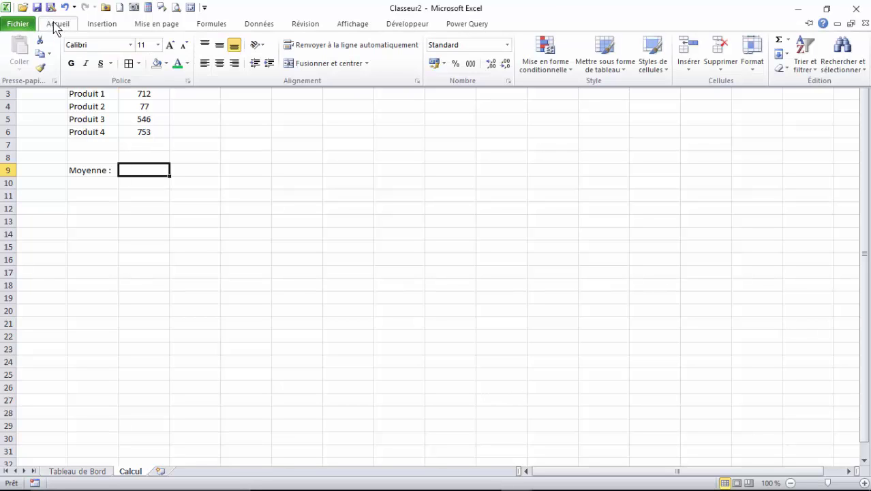
pyautogui.click(787, 39)
pyautogui.click(808, 69)
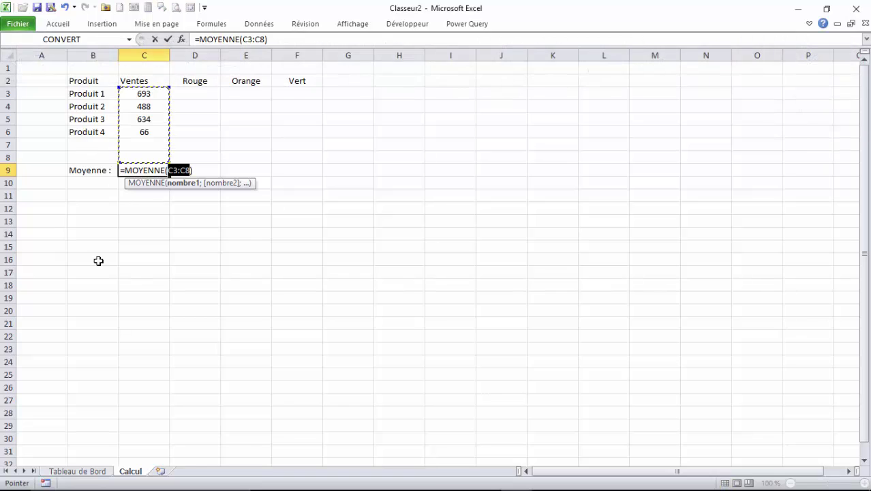
pyautogui.click(96, 471)
pyautogui.moveTo(761, 94); pyautogui.dragTo(775, 130)
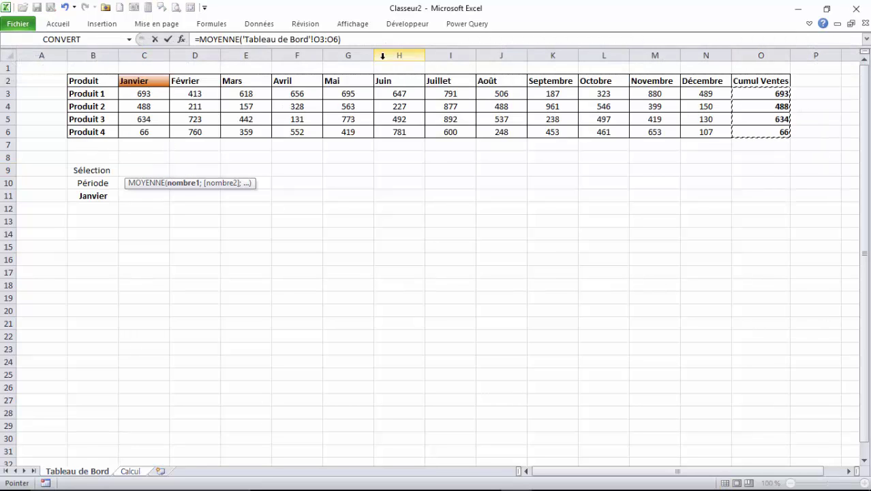
pyautogui.press('Return')
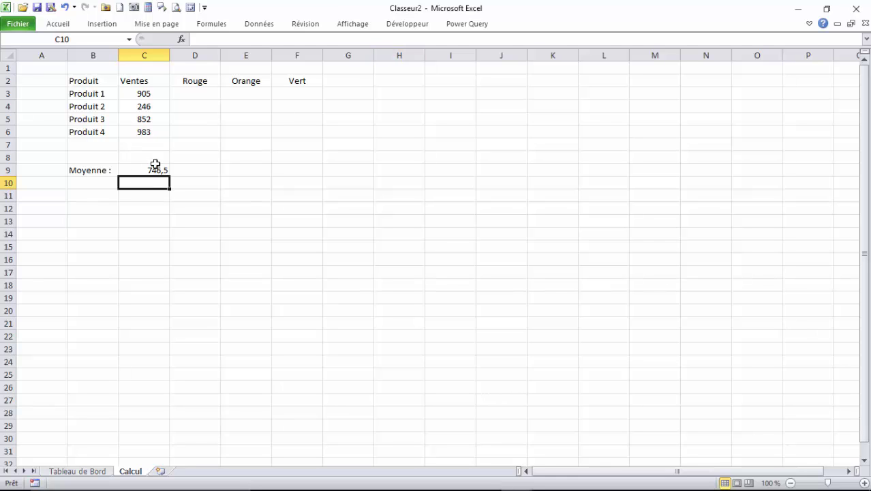
pyautogui.click(154, 167)
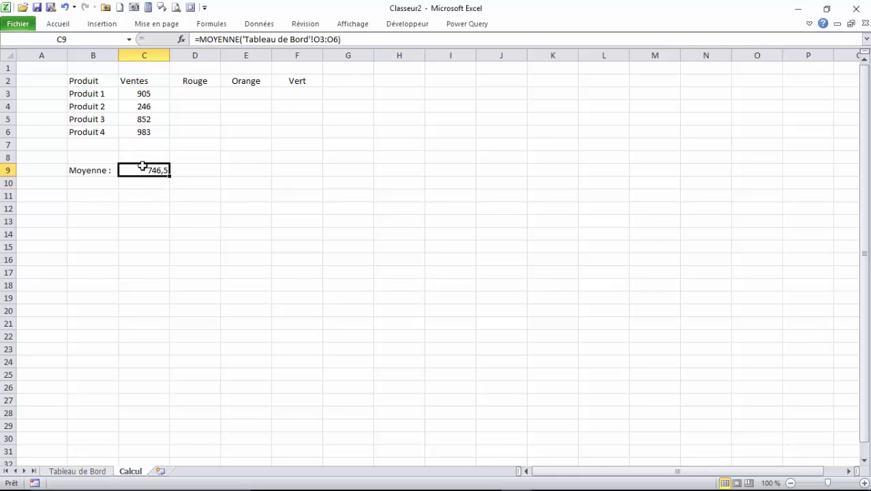
pyautogui.click(59, 24)
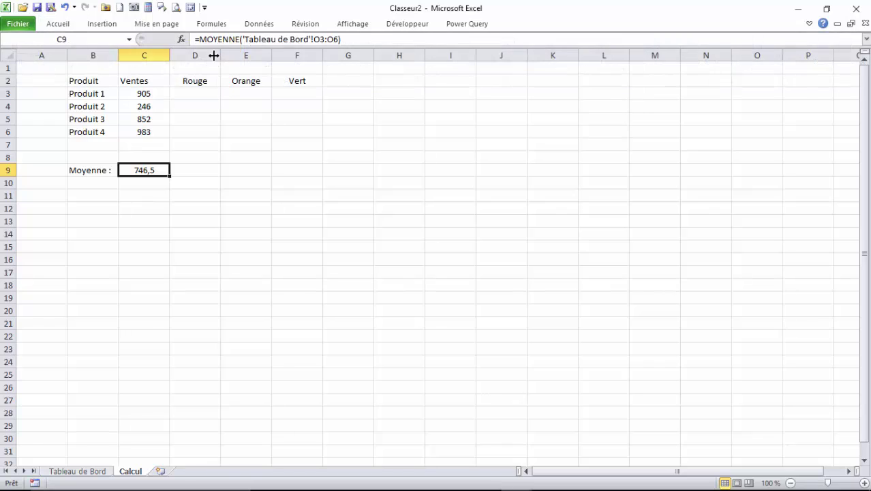
# Enter the label Plage in B11 of the Calcul sheet.
pyautogui.click(92, 183)
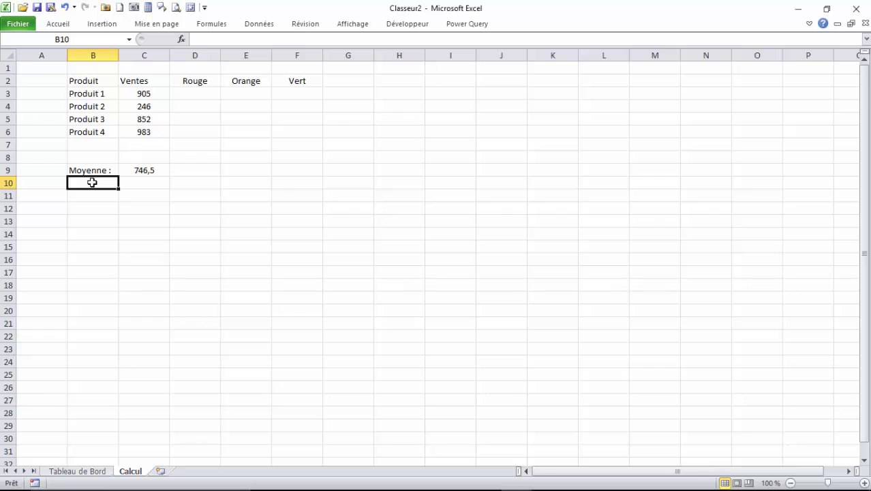
pyautogui.click(90, 193)
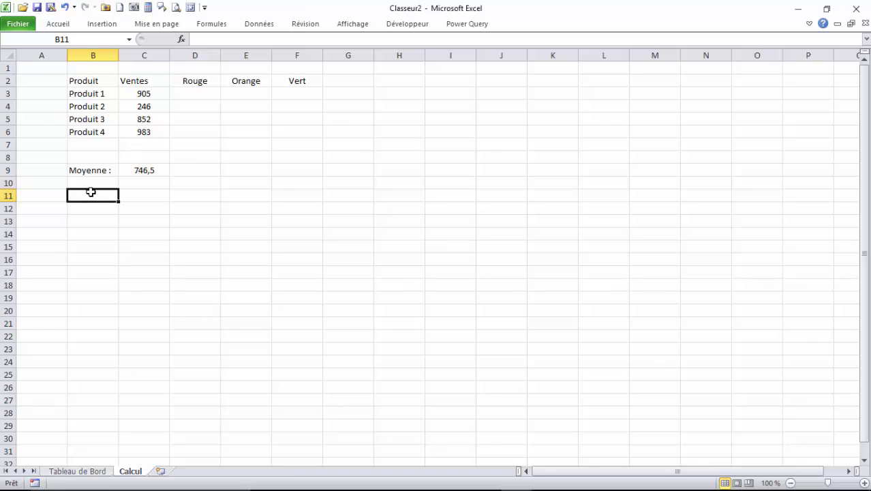
pyautogui.write('Pa')
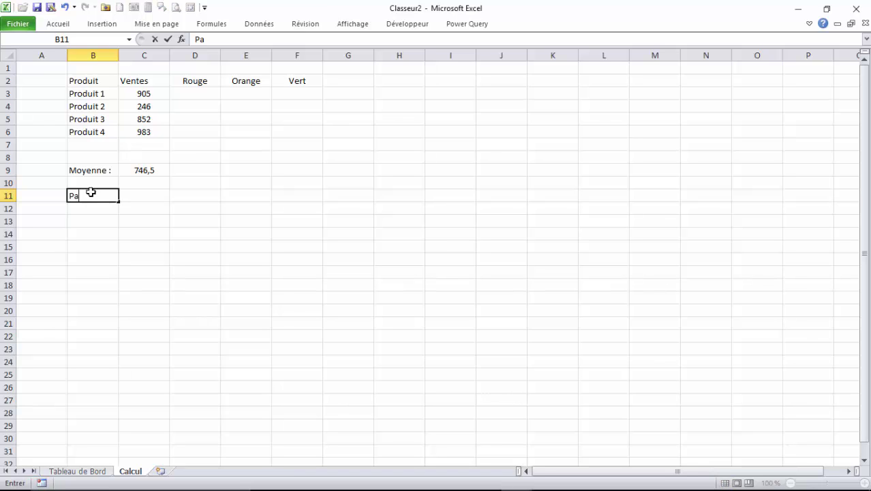
pyautogui.write('l')
pyautogui.press('BackSpace')
pyautogui.press('BackSpace')
pyautogui.write('lage')
pyautogui.press('Tab')
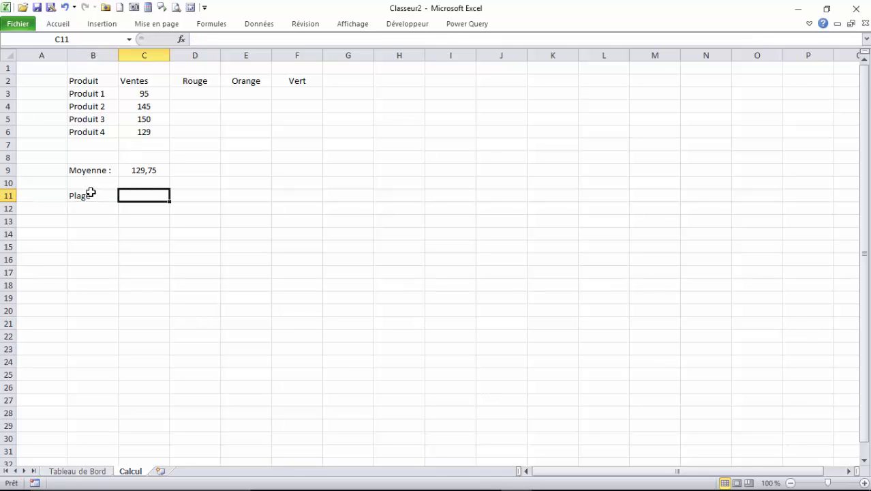
# Move the Plage label up to B10, directly below the Moyenne label.
pyautogui.click(91, 193)
pyautogui.press('Up')
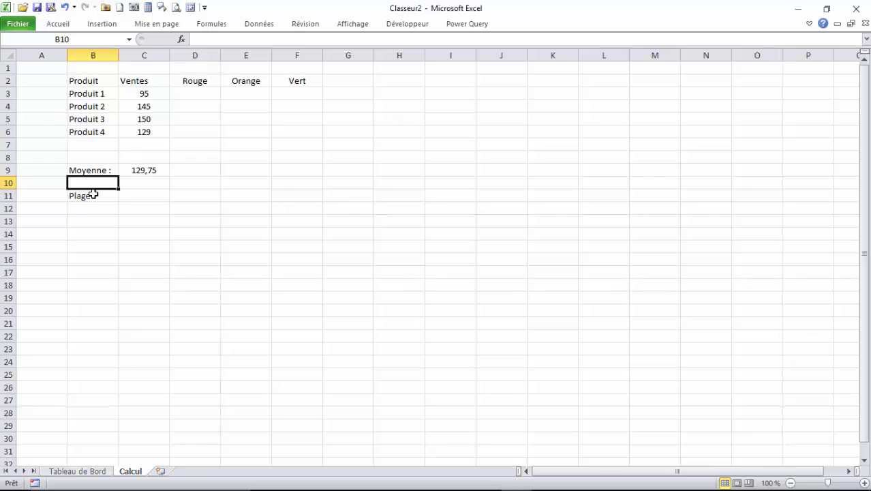
pyautogui.click(92, 195)
pyautogui.moveTo(100, 203); pyautogui.dragTo(98, 193)
# Enter the labels Basse : in B11 and Haute : in B12.
pyautogui.click(96, 195)
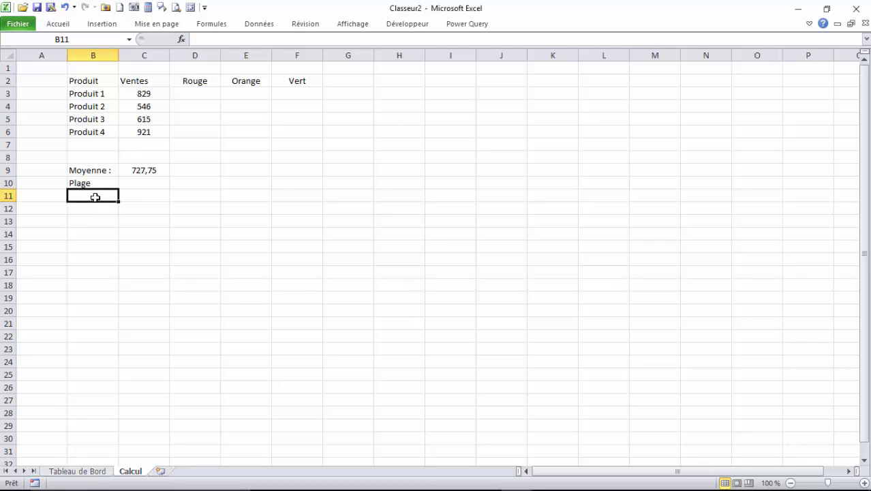
pyautogui.write('Basse')
pyautogui.press('Return')
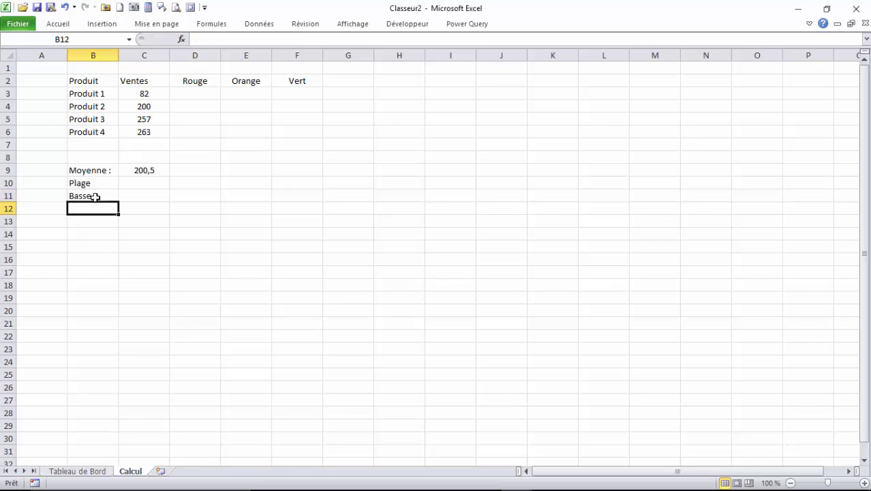
pyautogui.write('Haute')
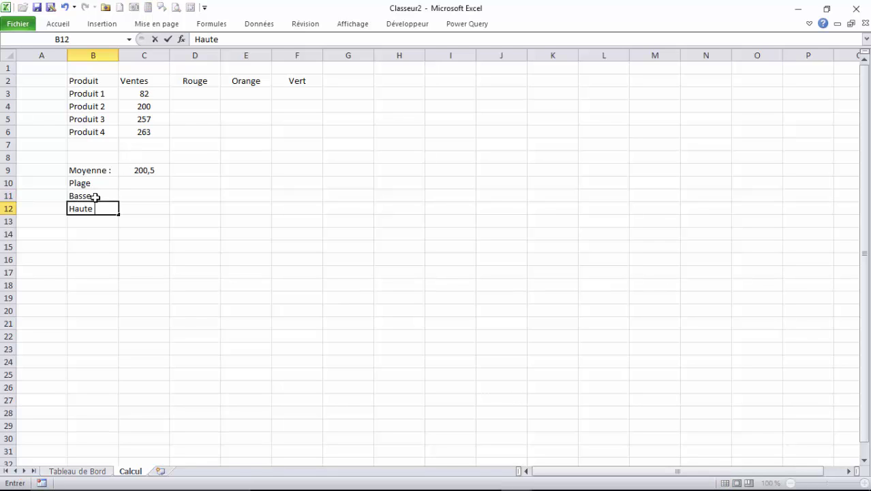
pyautogui.write(' :')
pyautogui.click(102, 196)
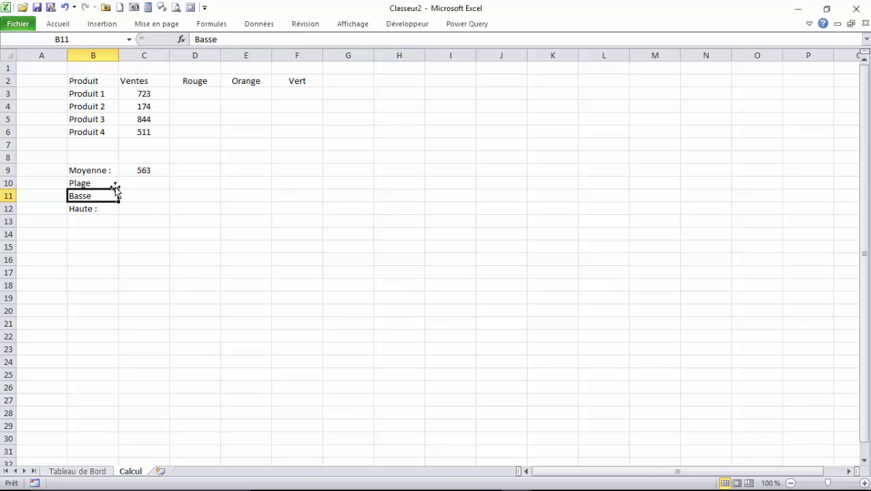
pyautogui.click(230, 38)
pyautogui.write(':')
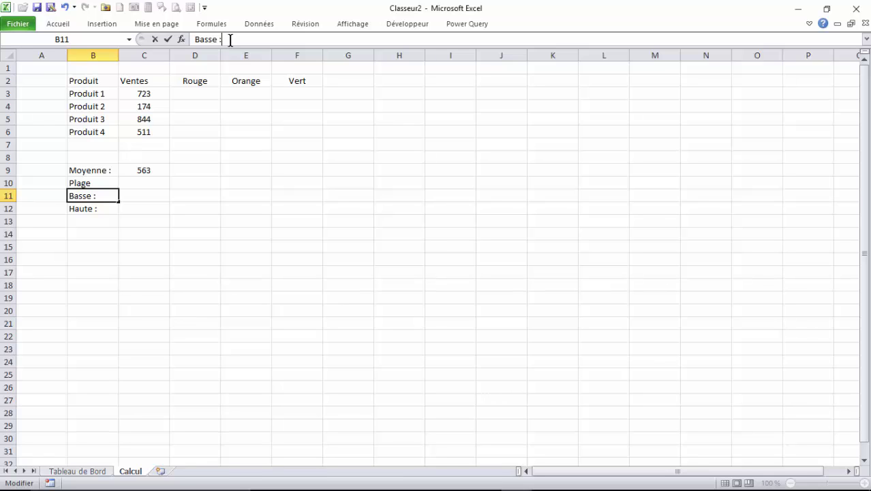
# Calculate the Basse limit in C11 as 80% of the average with =C9*80%.
pyautogui.click(140, 196)
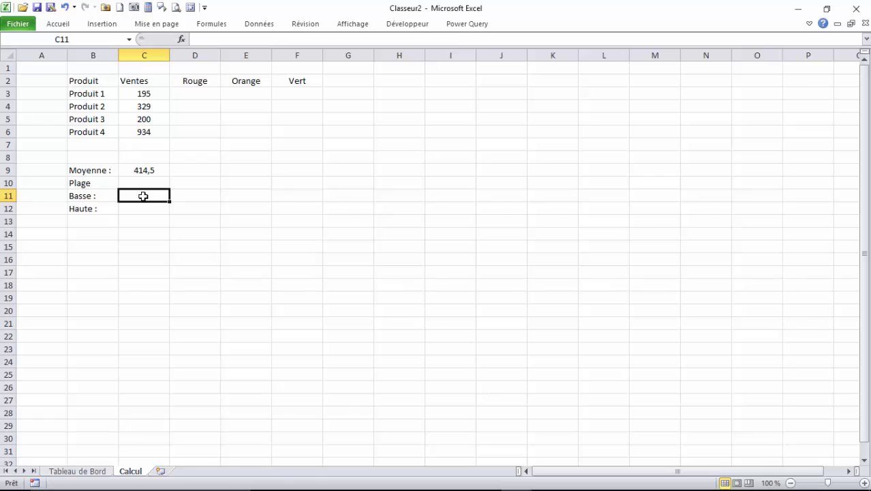
pyautogui.click(145, 211)
pyautogui.click(145, 196)
pyautogui.write('=')
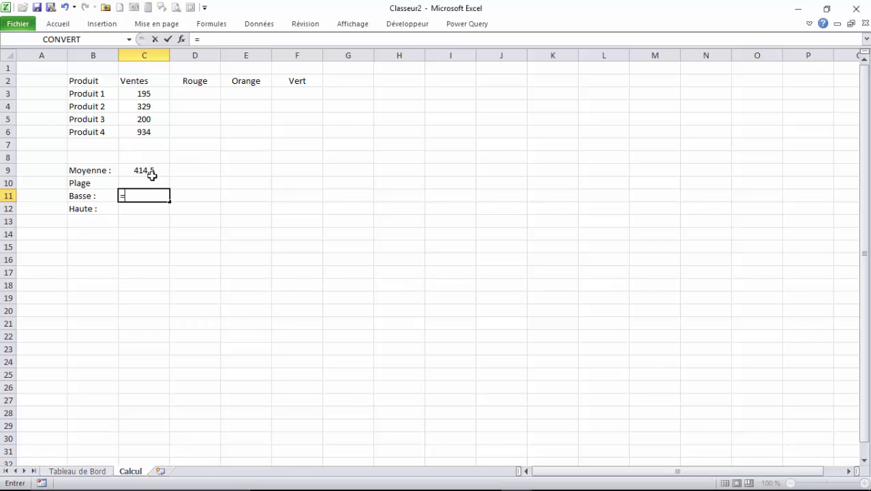
pyautogui.click(152, 171)
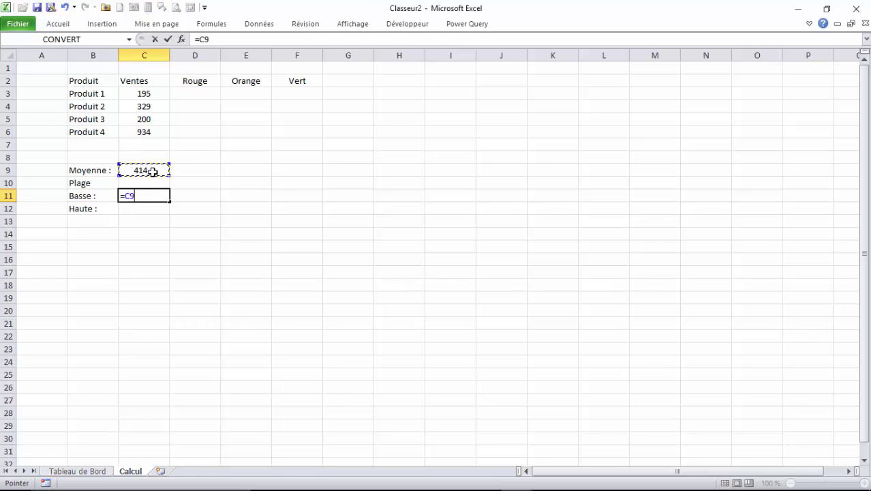
pyautogui.write('*80%')
pyautogui.press('Return')
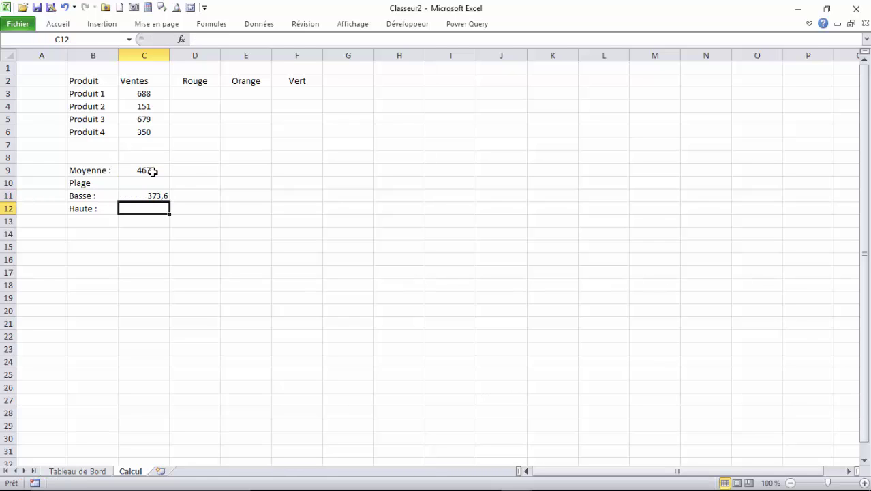
# Calculate the Haute limit in C12 as 120% of the average with =C9*120%.
pyautogui.click(156, 196)
pyautogui.click(154, 209)
pyautogui.write('=')
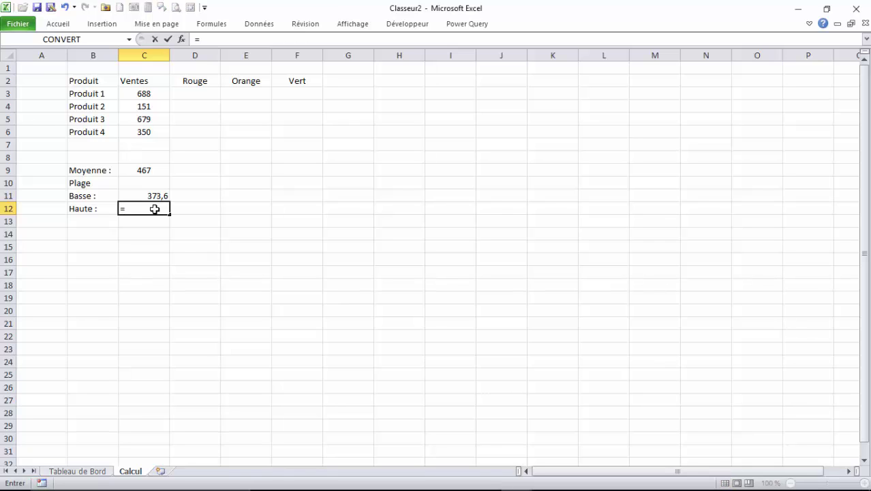
pyautogui.click(152, 170)
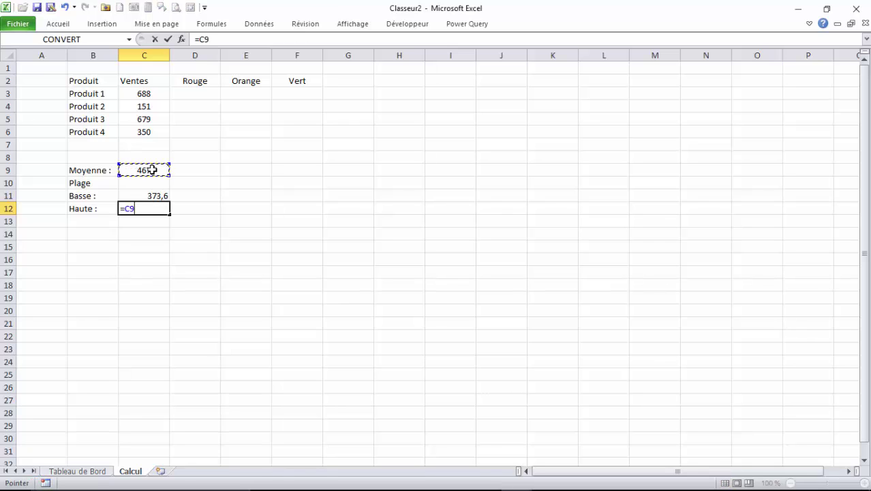
pyautogui.write('*120%')
pyautogui.press('Return')
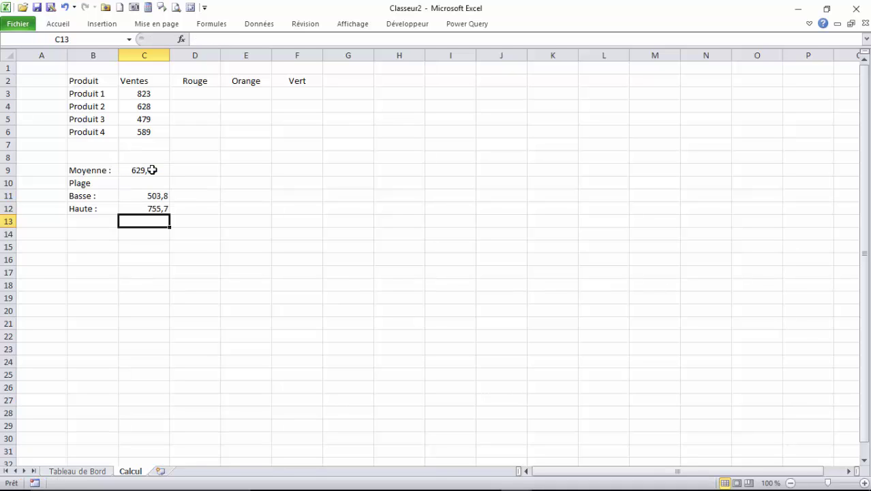
# Centre the Basse and Haute limit values in C11:C12.
pyautogui.moveTo(153, 196); pyautogui.dragTo(154, 208)
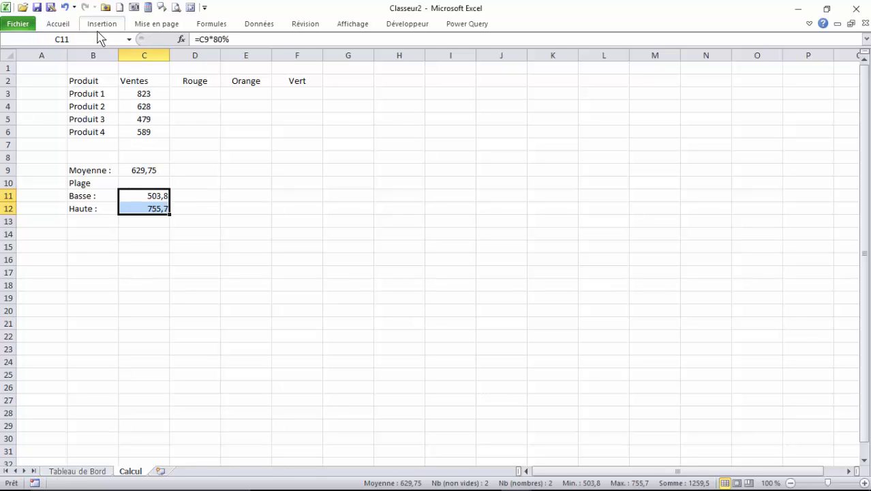
pyautogui.click(68, 24)
pyautogui.click(214, 64)
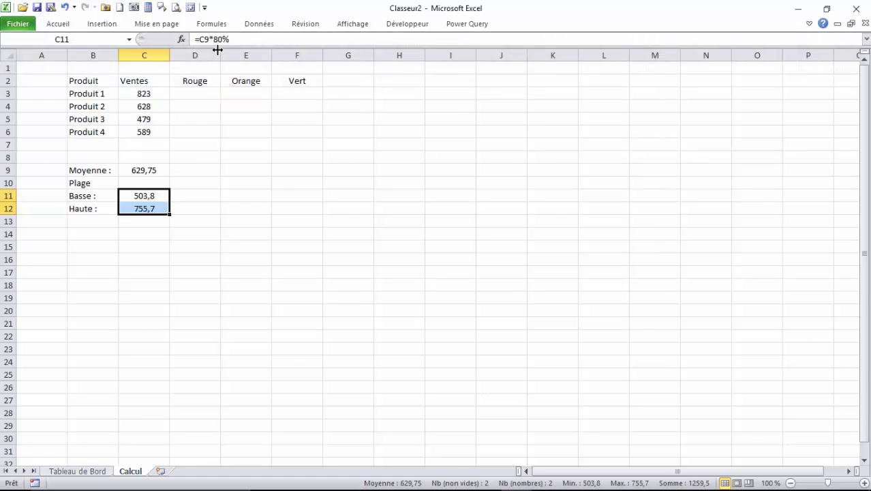
# Examine and compare the formulas behind the Basse and Haute limits in C11 and C12.
pyautogui.click(149, 196)
pyautogui.click(146, 207)
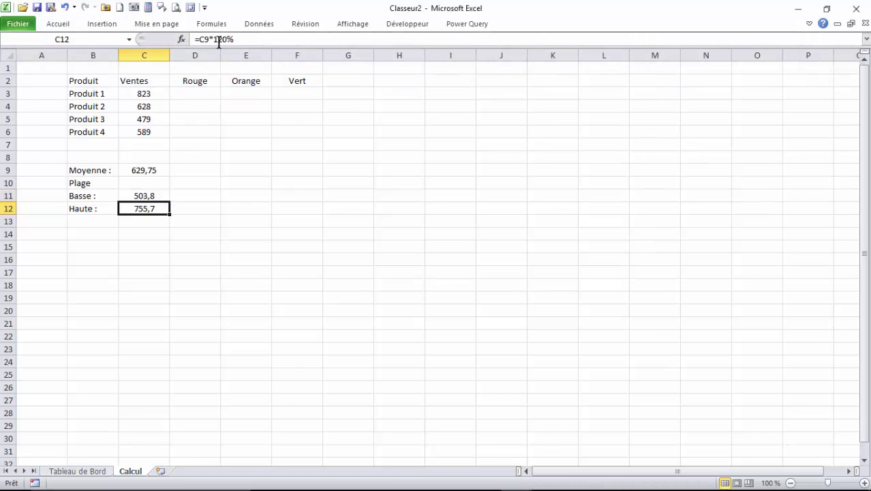
pyautogui.click(154, 195)
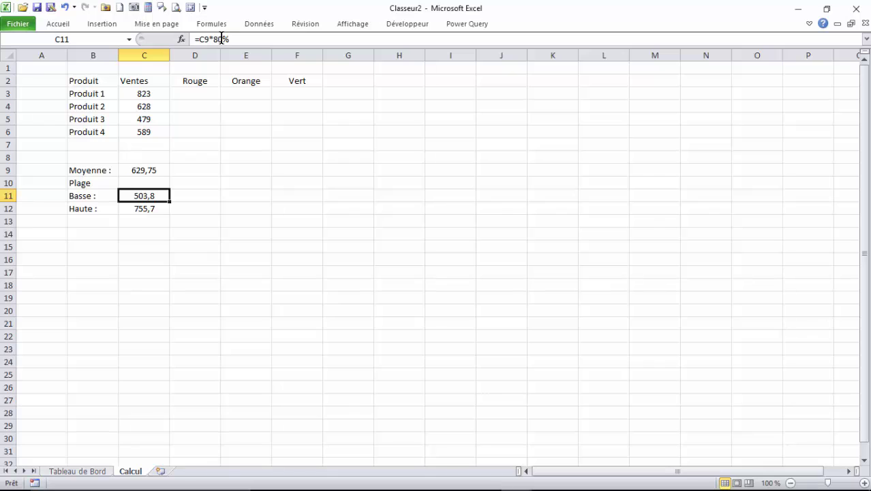
pyautogui.click(141, 209)
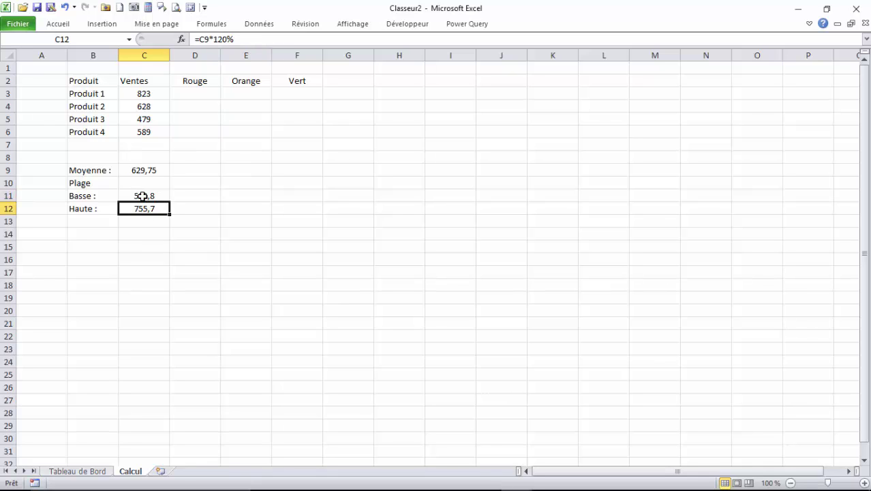
pyautogui.click(142, 195)
pyautogui.click(146, 208)
pyautogui.click(148, 196)
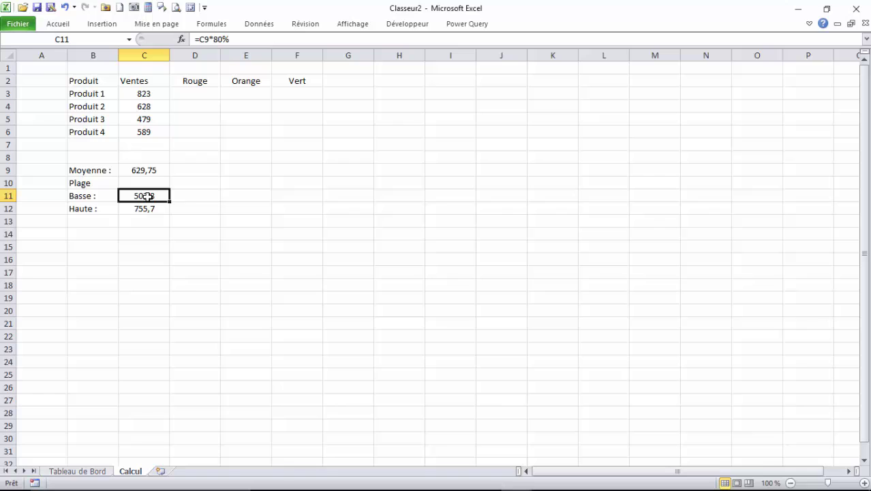
# Enter =SI(C3<$C$11;"=";"") in D3 to flag Produit 1 in the Rouge column when its sales are below the Basse limit.
pyautogui.click(197, 93)
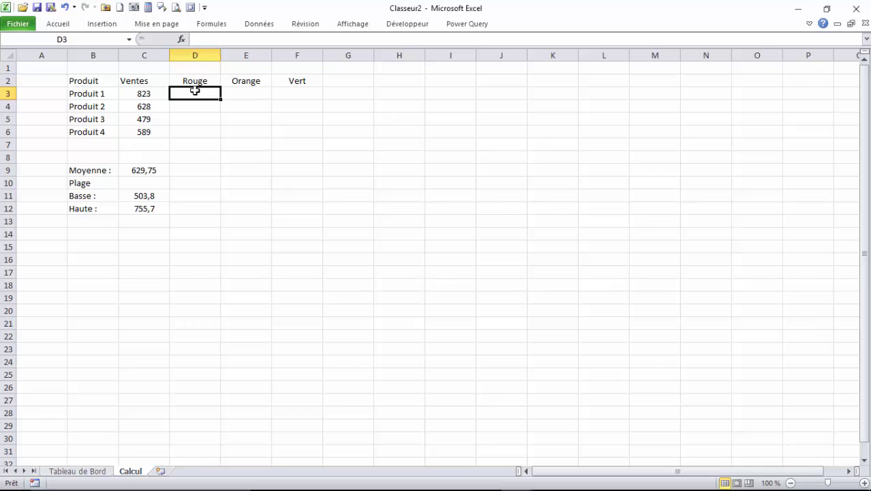
pyautogui.write('=si(')
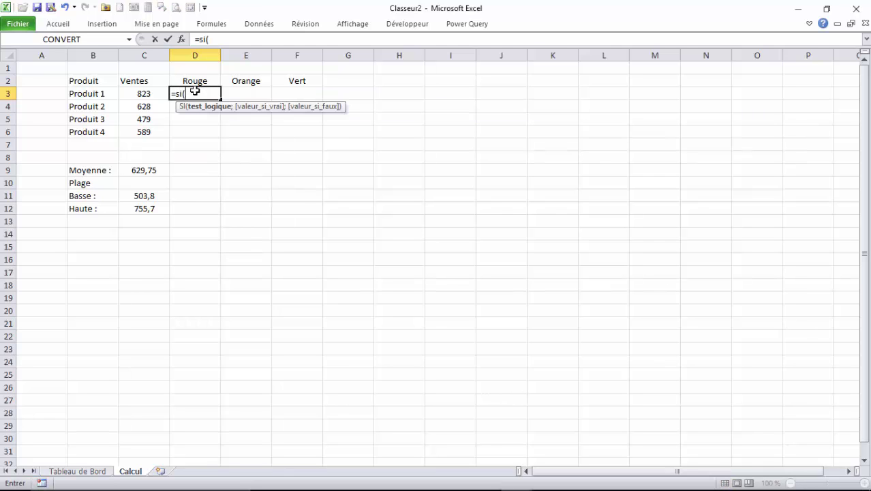
pyautogui.click(139, 93)
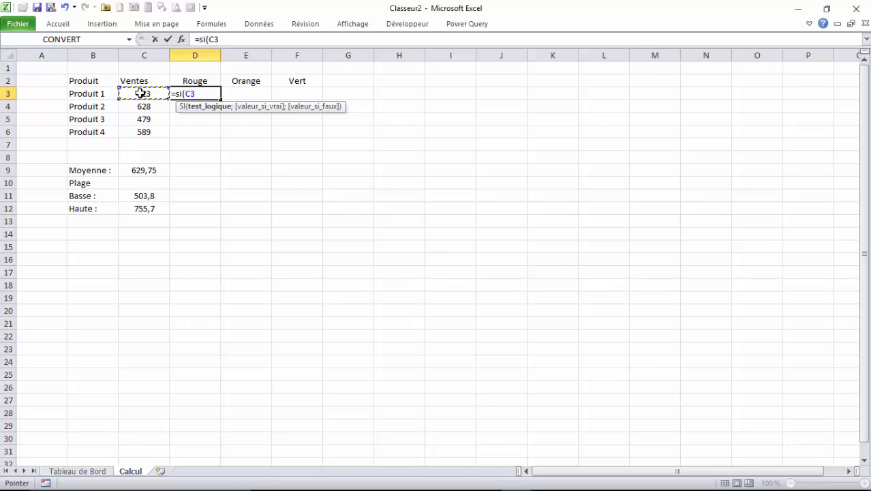
pyautogui.write('<')
pyautogui.click(146, 195)
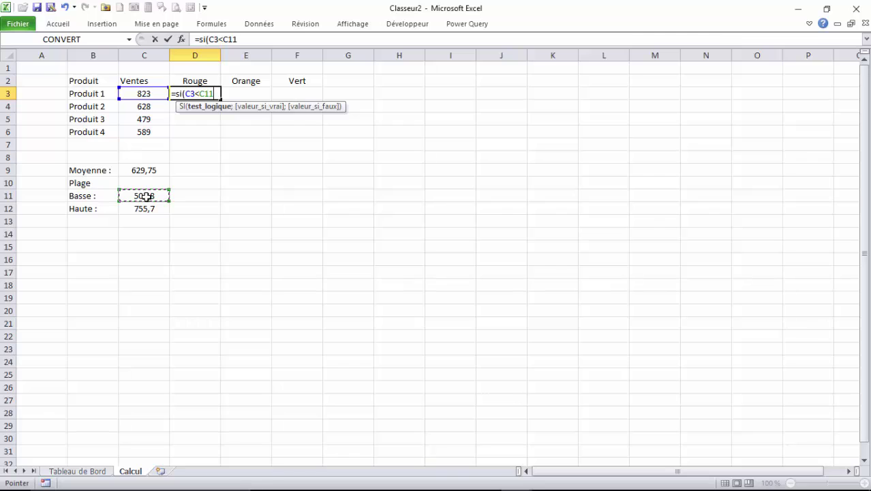
pyautogui.press('F4')
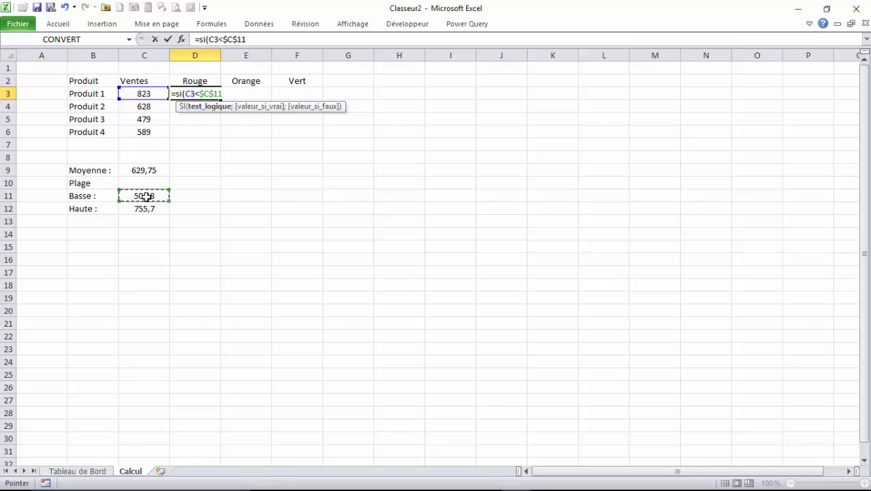
pyautogui.write(';')
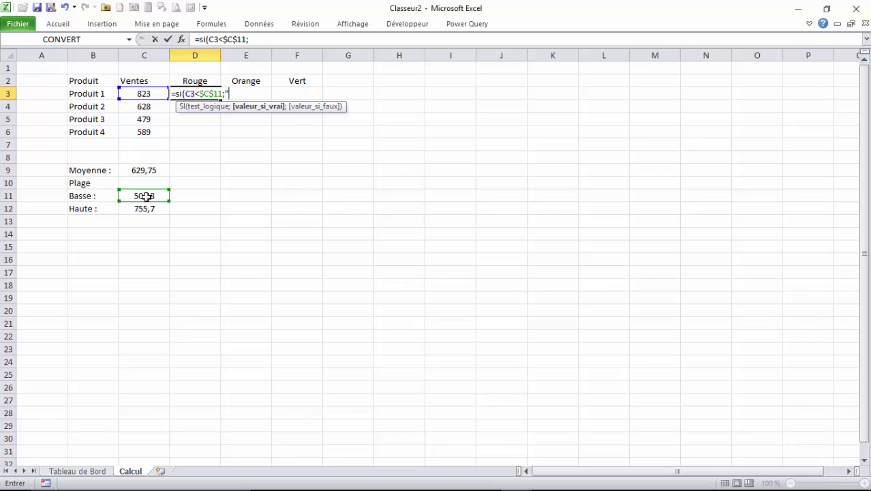
pyautogui.write('"=";""')
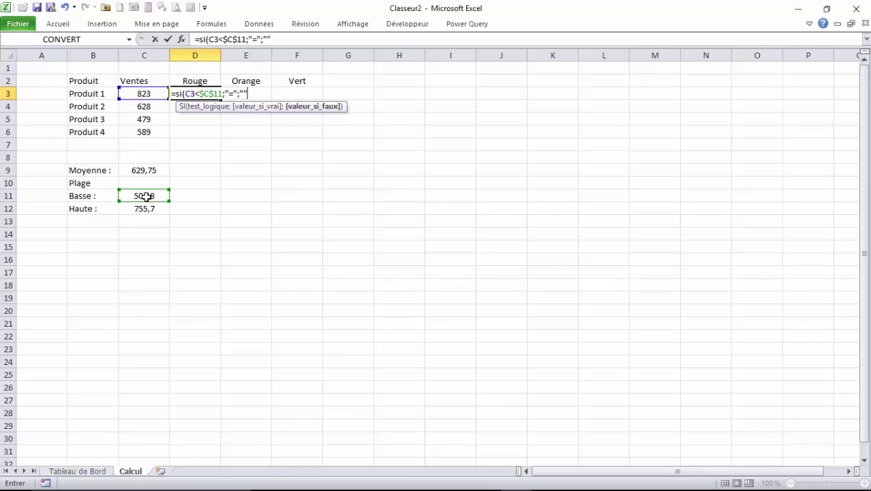
pyautogui.write(')')
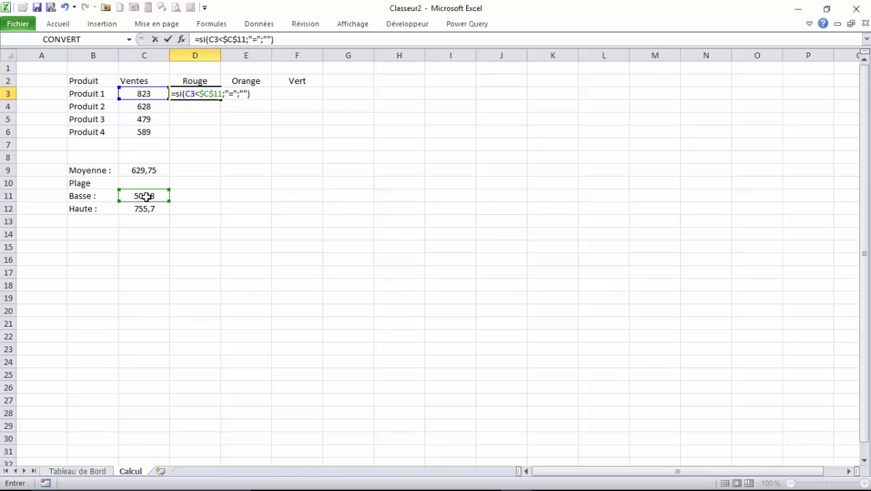
pyautogui.press('Return')
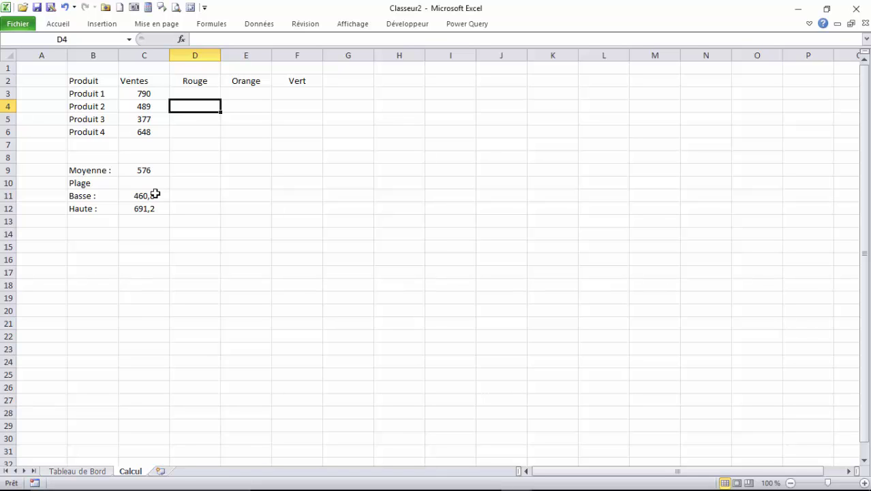
# Copy the Rouge formula from D3 down to D6 for all four products.
pyautogui.click(197, 93)
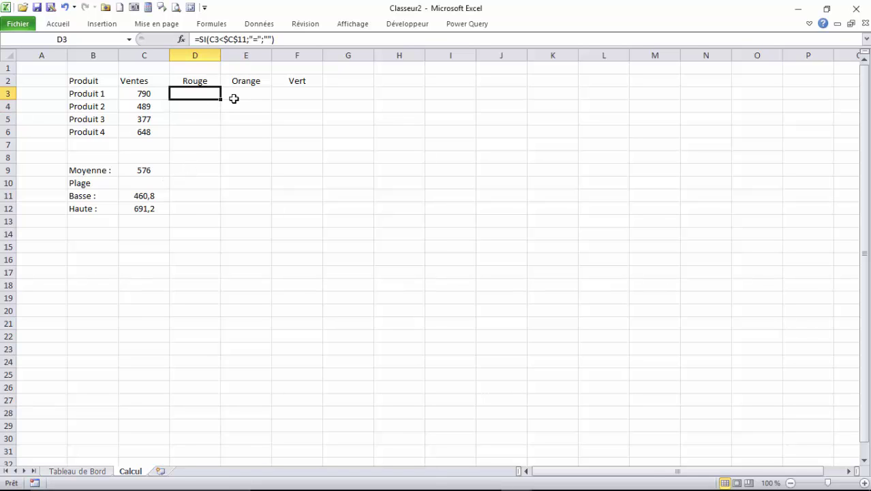
pyautogui.moveTo(221, 99); pyautogui.dragTo(219, 137)
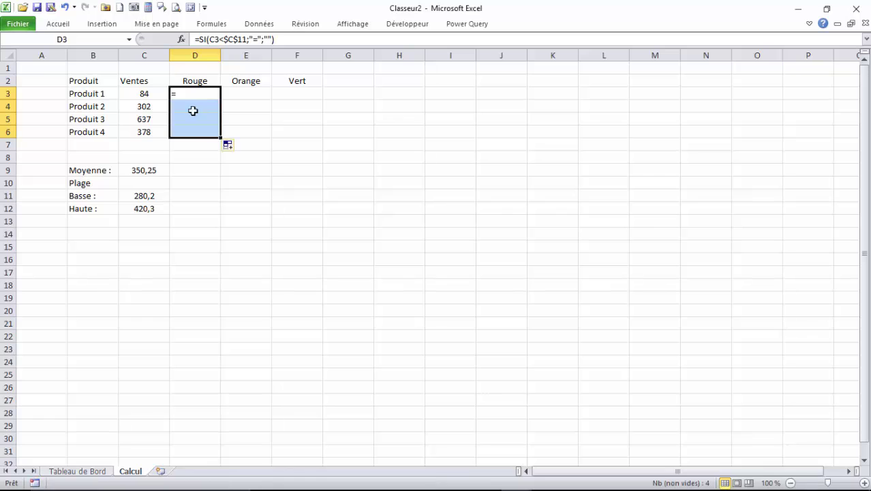
pyautogui.click(191, 96)
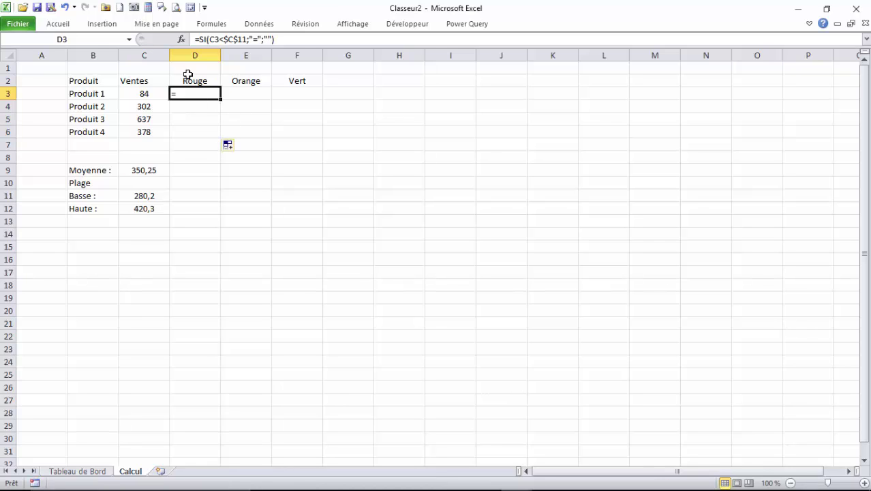
# Centre the Rouge indicators in D3:D6 and set their font colour to standard red.
pyautogui.moveTo(186, 96); pyautogui.dragTo(194, 135)
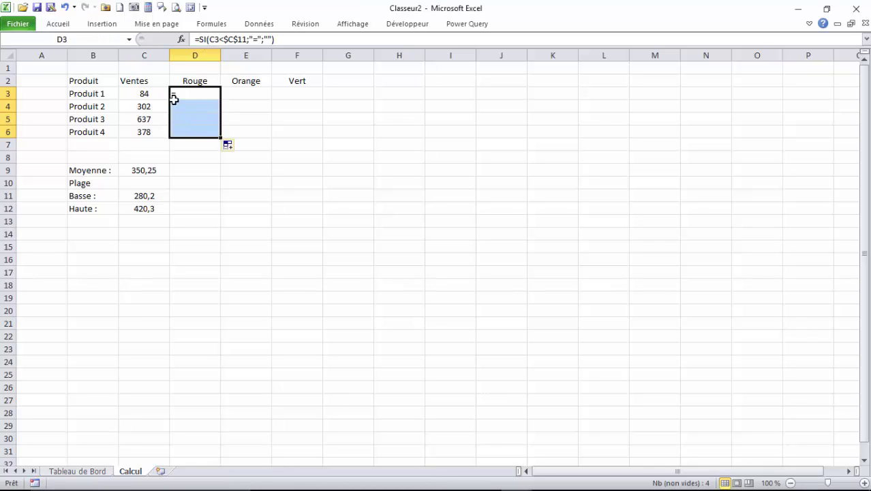
pyautogui.click(59, 24)
pyautogui.click(220, 63)
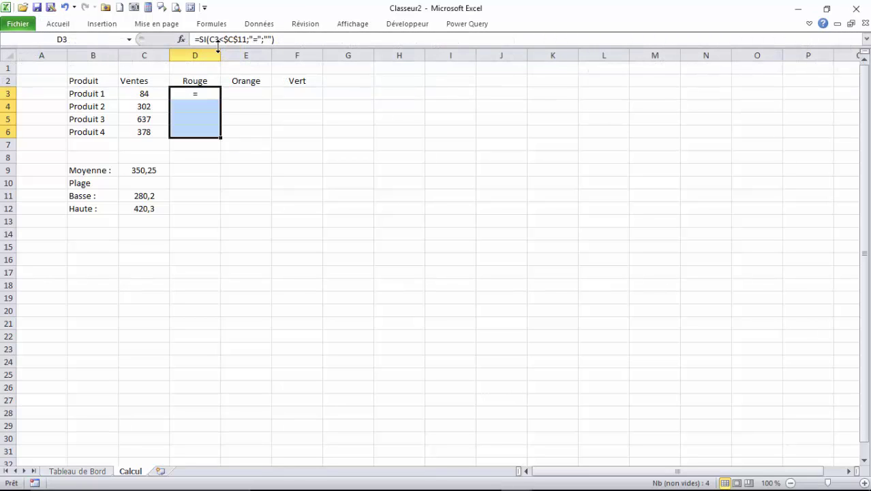
pyautogui.click(66, 26)
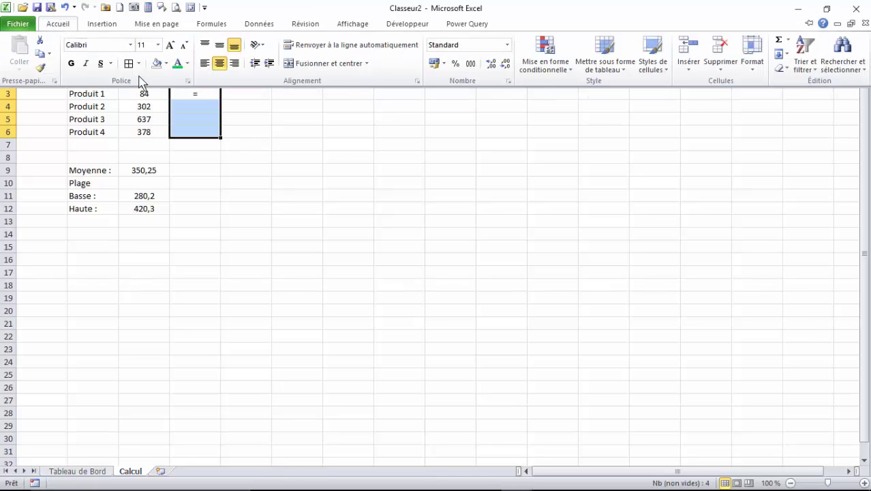
pyautogui.click(187, 64)
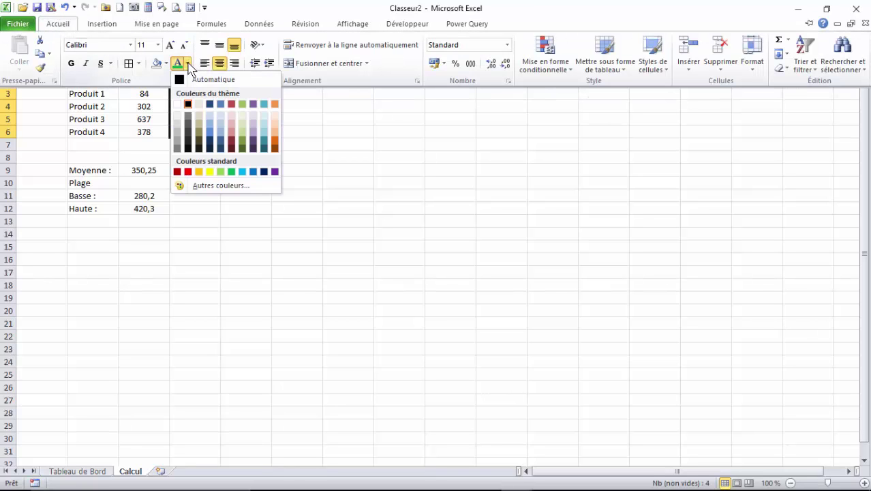
pyautogui.click(188, 171)
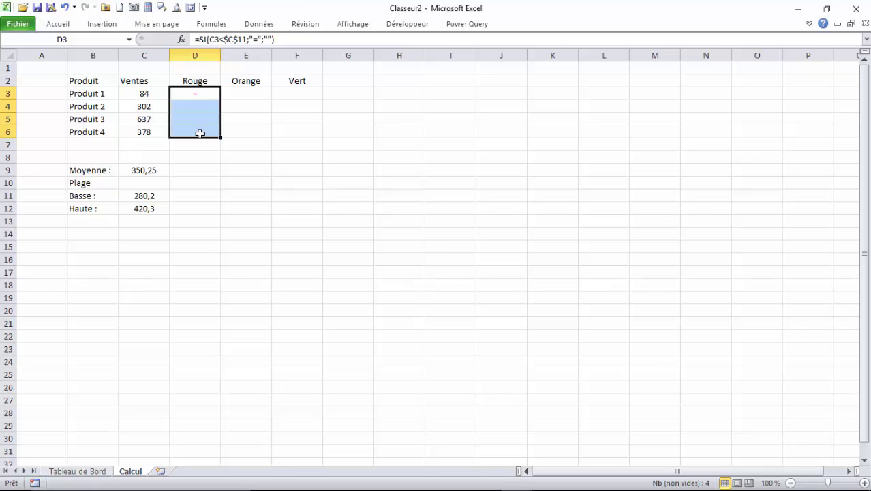
# Enter =SI(C3>=$C$12;"=";"") in F3 to flag Produit 1 in the Vert column when its sales reach the Haute limit.
pyautogui.click(300, 92)
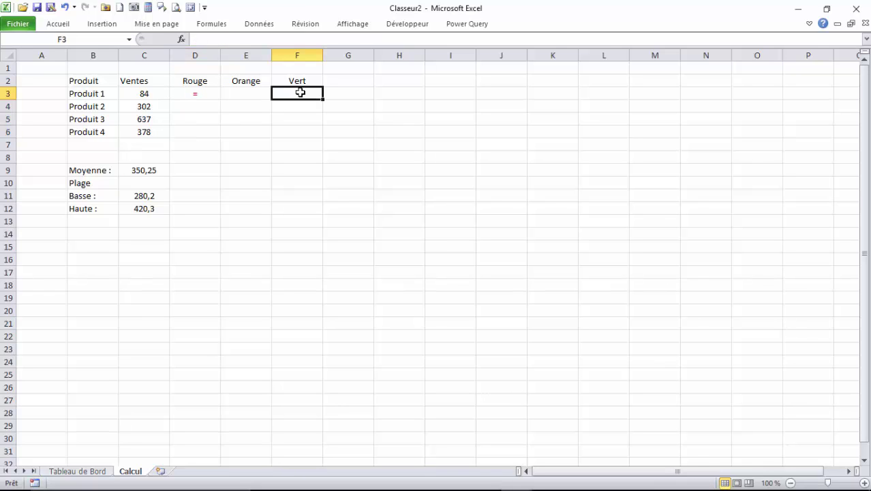
pyautogui.write('=si(')
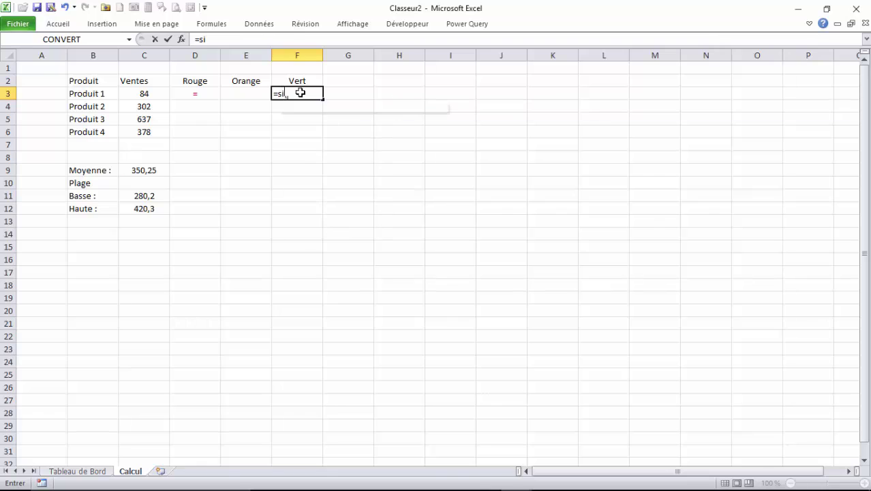
pyautogui.click(134, 94)
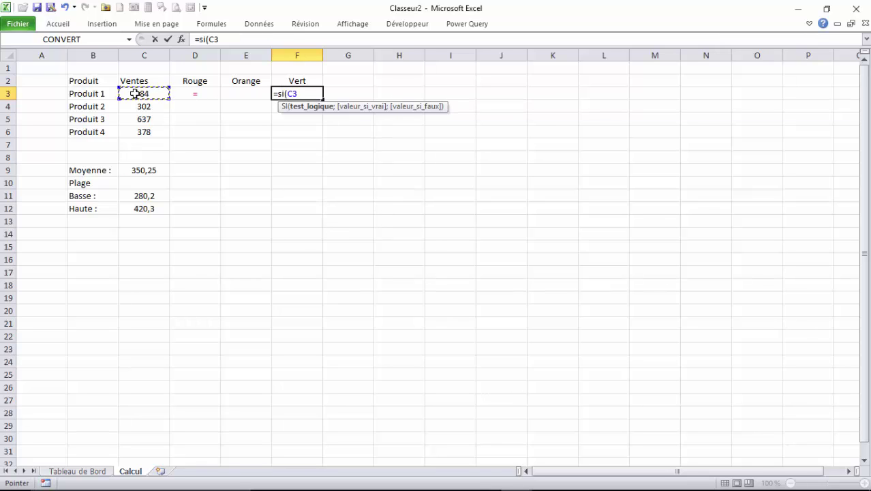
pyautogui.write('>=')
pyautogui.click(147, 209)
pyautogui.press('F4')
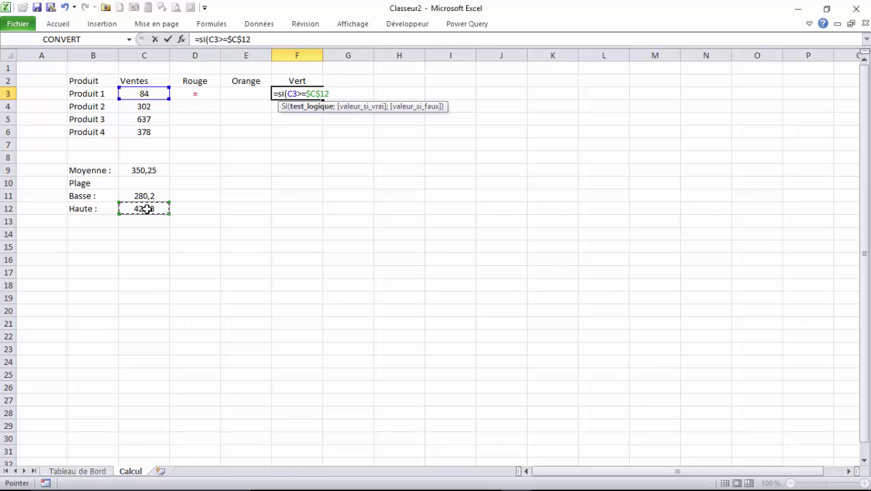
pyautogui.write(';')
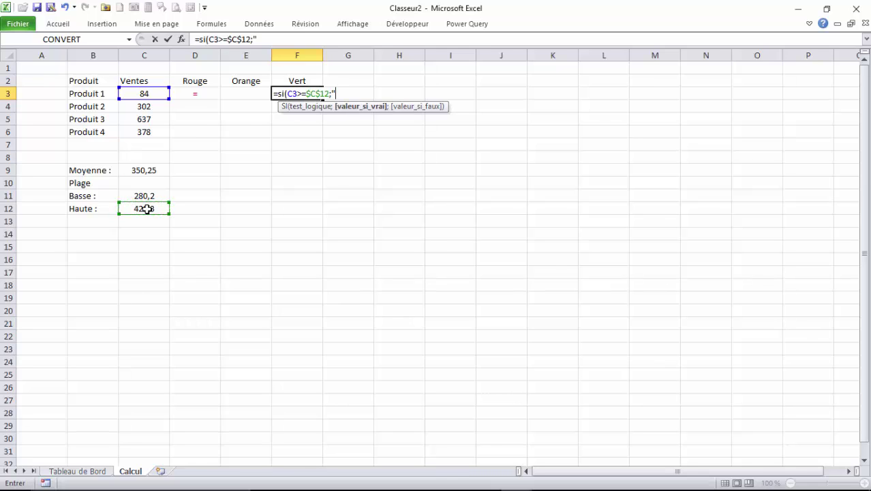
pyautogui.write('"=";"")')
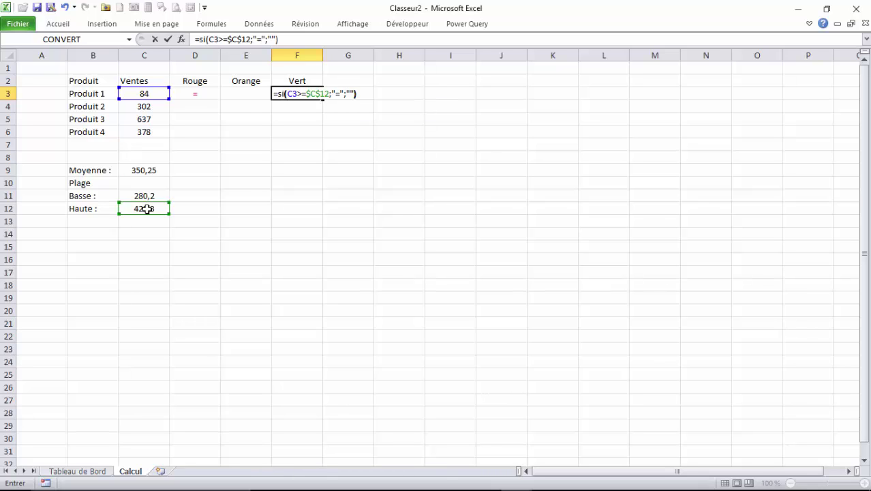
pyautogui.press('Return')
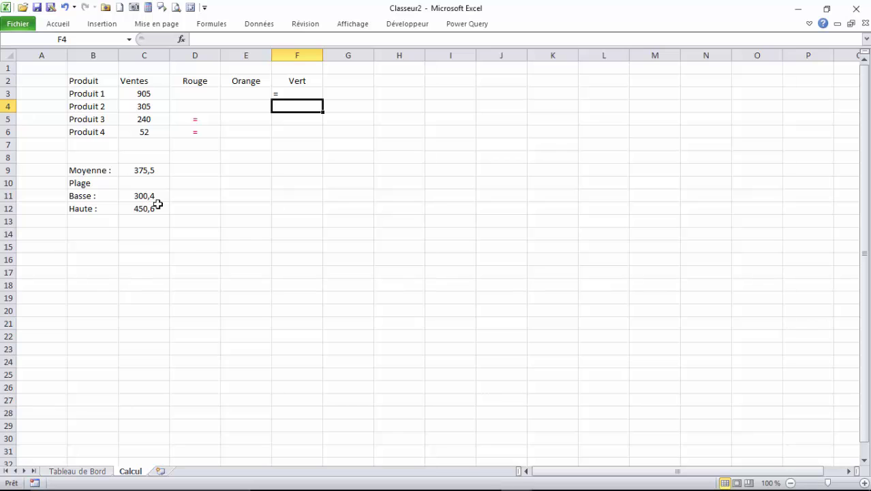
# Centre the Vert indicator in F3 and set its font colour to standard green.
pyautogui.click(281, 94)
pyautogui.click(67, 30)
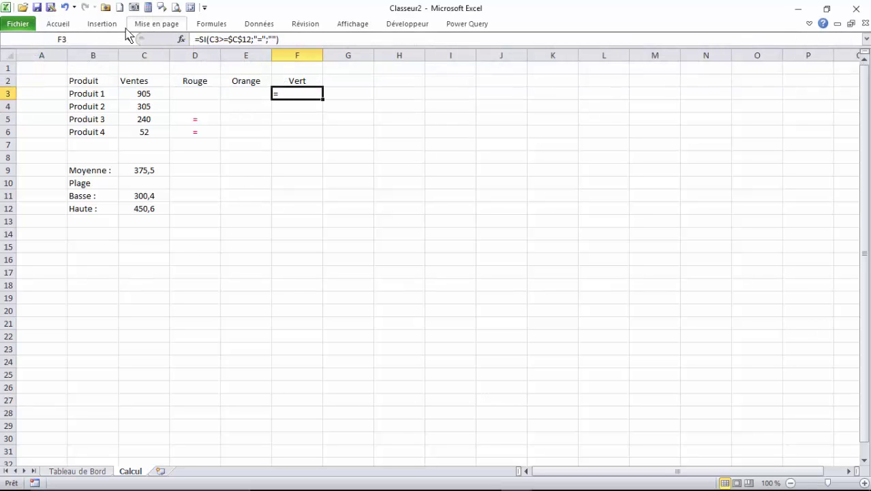
pyautogui.click(68, 25)
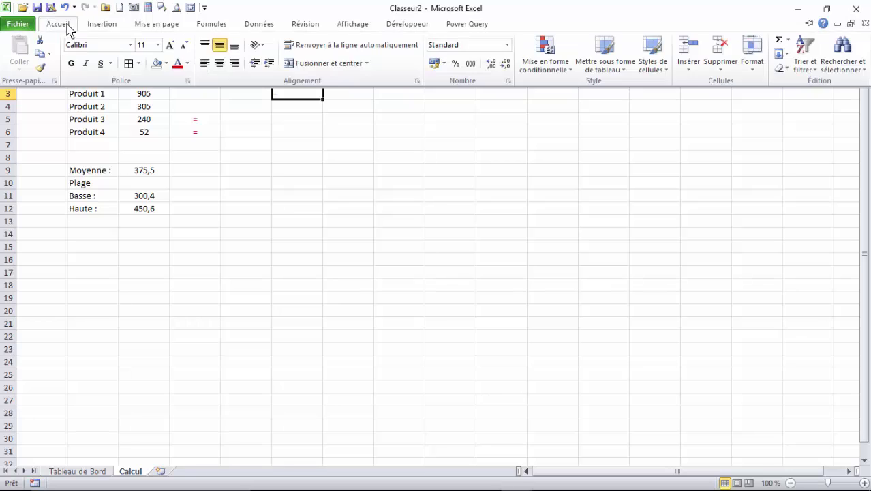
pyautogui.click(220, 63)
pyautogui.click(59, 26)
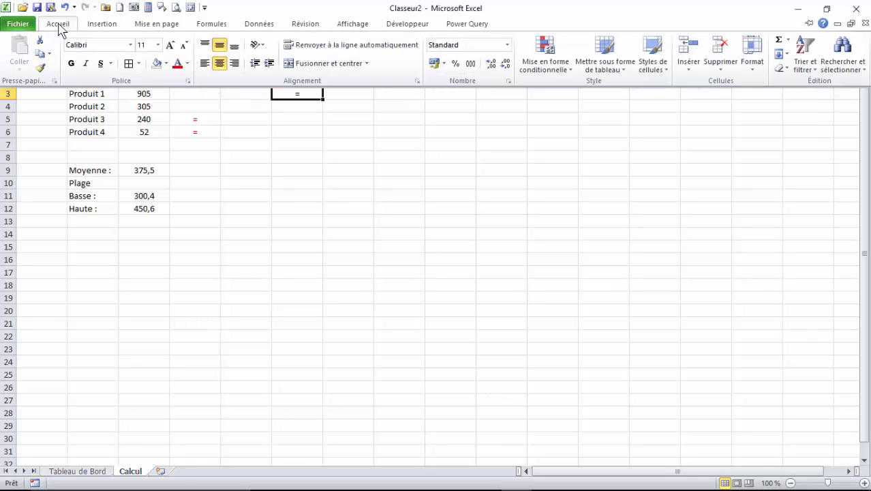
pyautogui.click(188, 63)
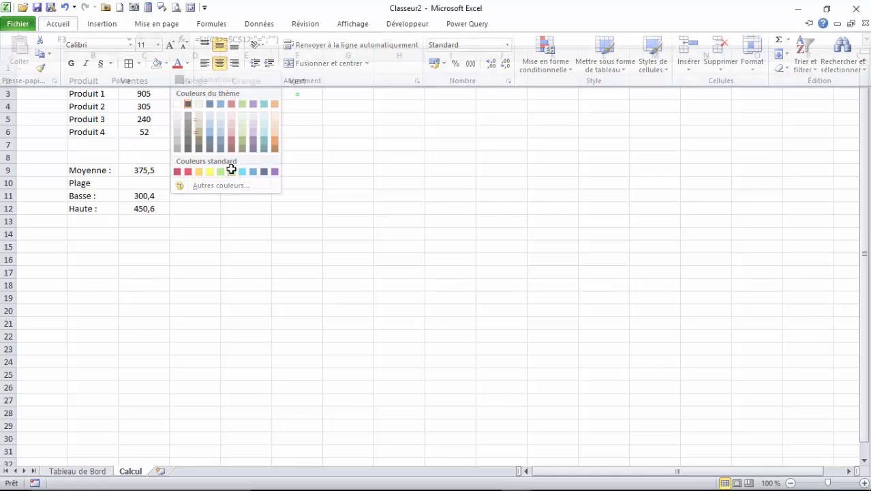
pyautogui.click(231, 171)
# Copy the Vert formula from F3 down to F6 for all four products and check the copied formulas.
pyautogui.moveTo(322, 111); pyautogui.dragTo(321, 144)
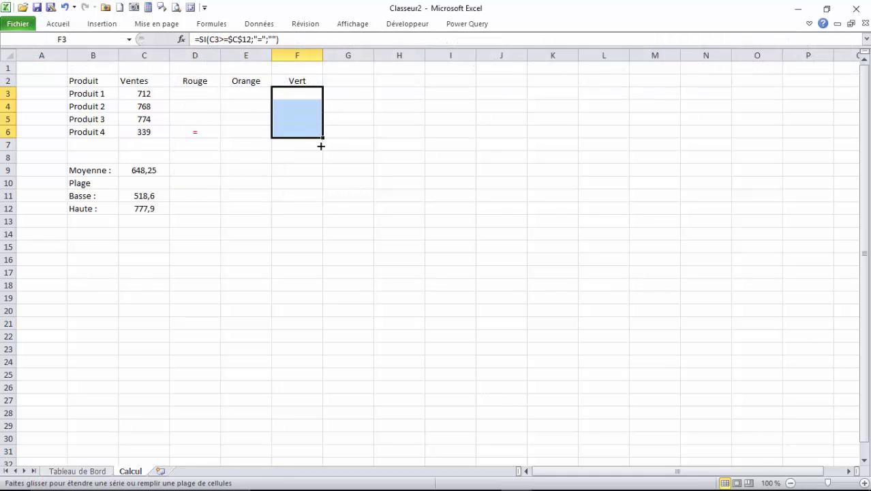
pyautogui.click(296, 93)
pyautogui.click(294, 133)
pyautogui.click(294, 93)
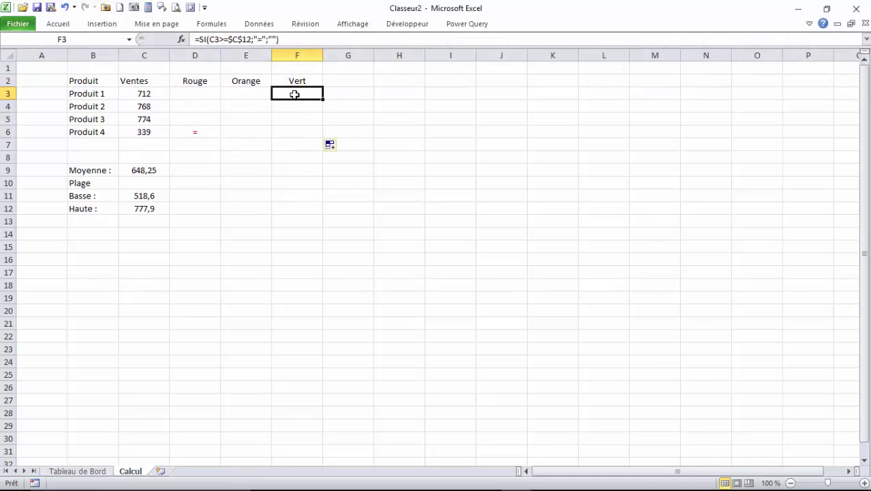
pyautogui.click(293, 119)
pyautogui.click(293, 95)
pyautogui.click(297, 121)
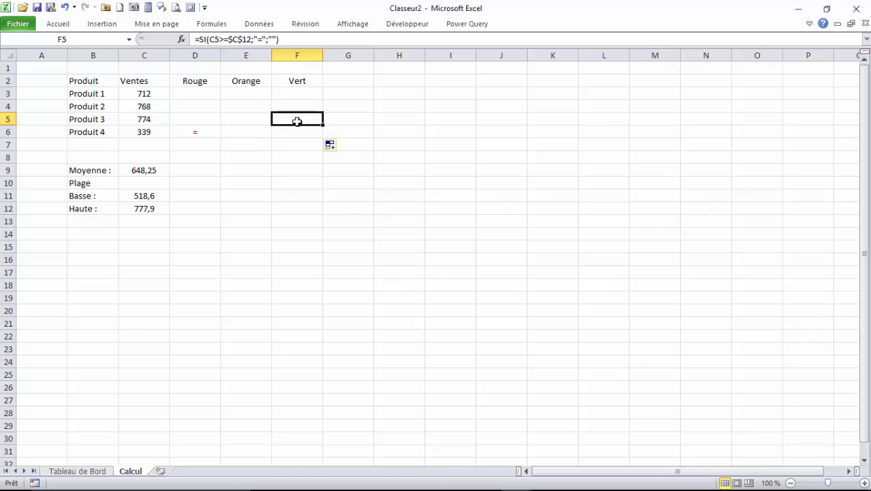
# Begin the Orange formula in E3 with nested tests comparing Produit 1's sales to both limits: =SI(C3<C12;SI(C3>C11.
pyautogui.click(237, 94)
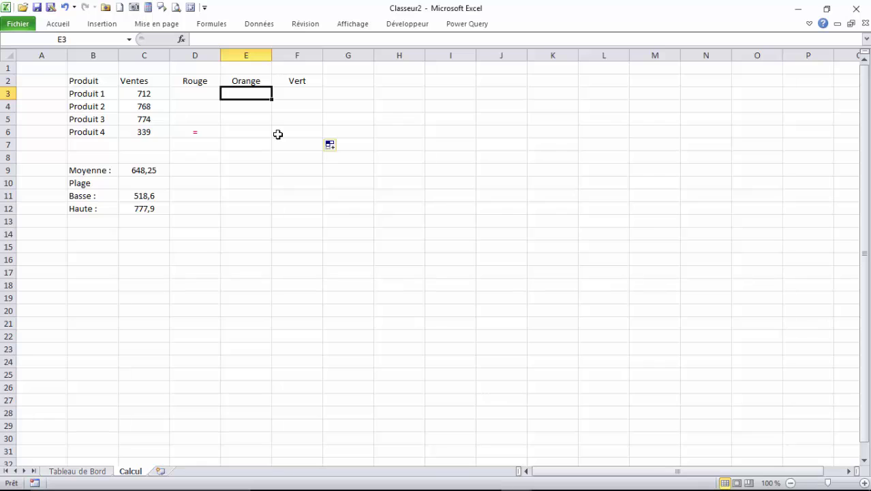
pyautogui.write('=si(')
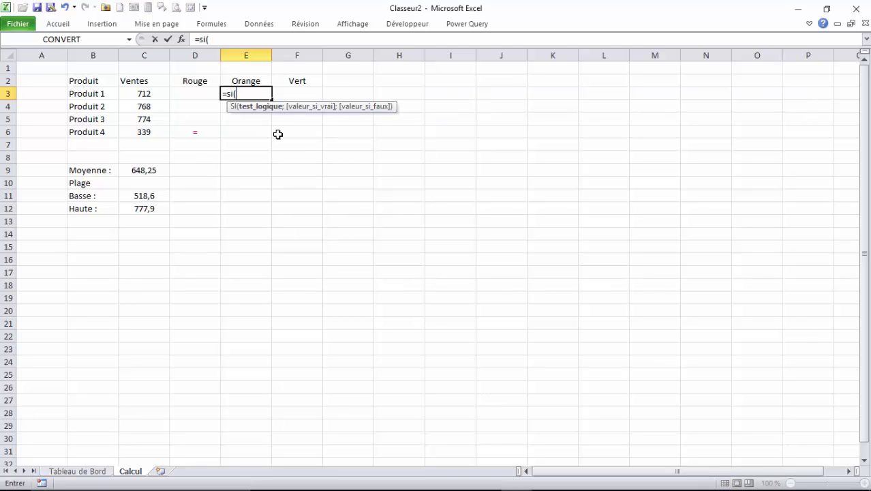
pyautogui.click(140, 93)
pyautogui.write('<')
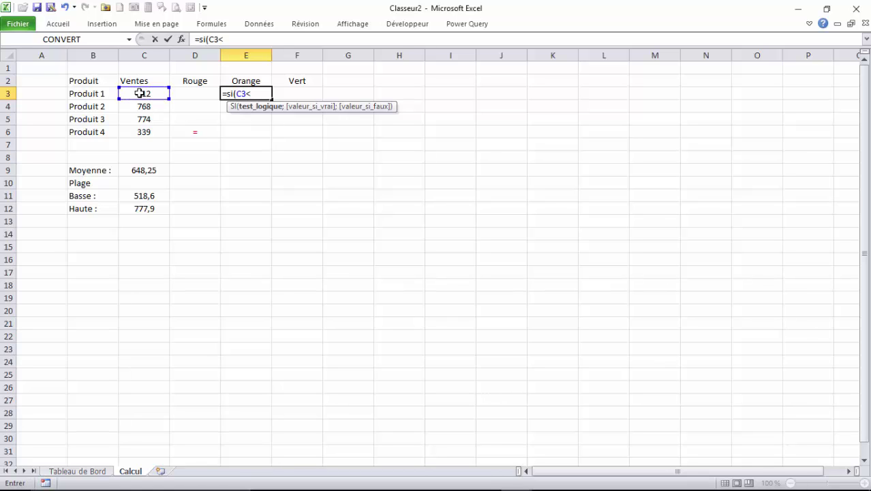
pyautogui.click(143, 209)
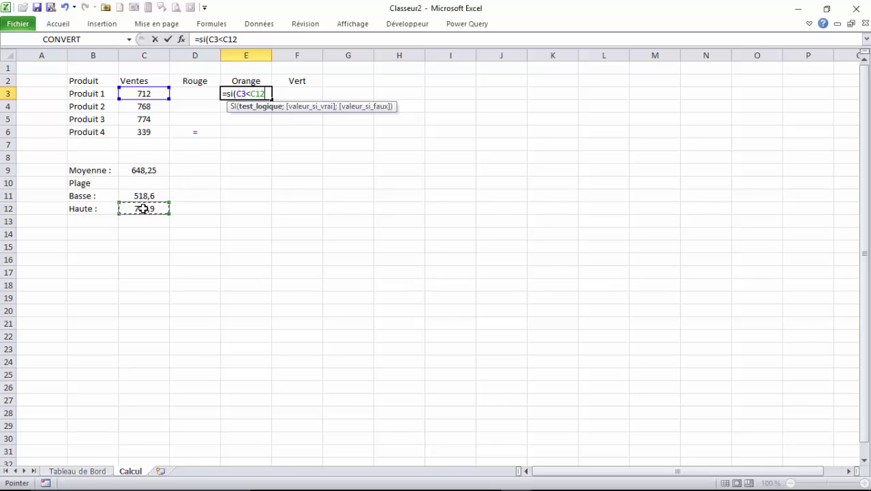
pyautogui.write(';s')
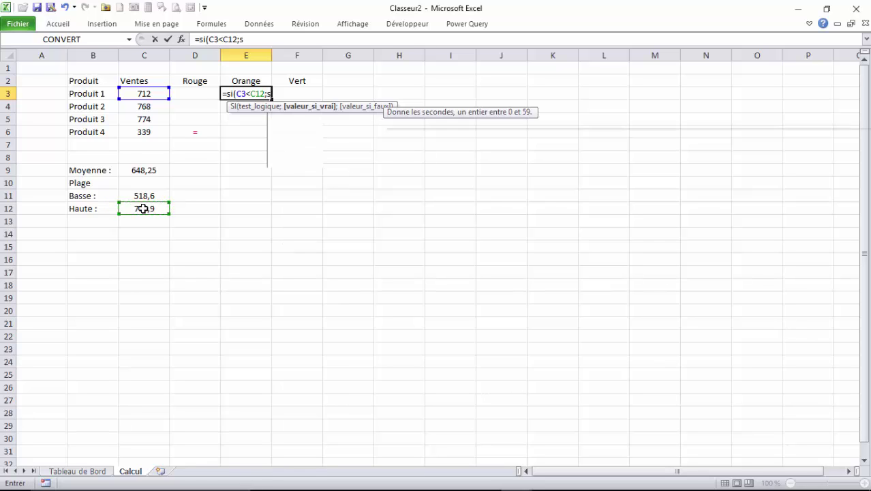
pyautogui.write('i(')
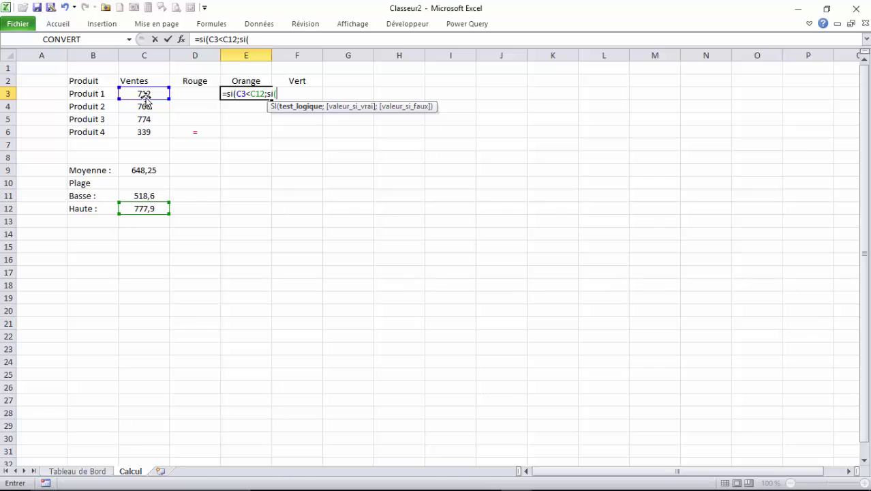
pyautogui.click(147, 94)
pyautogui.write('>')
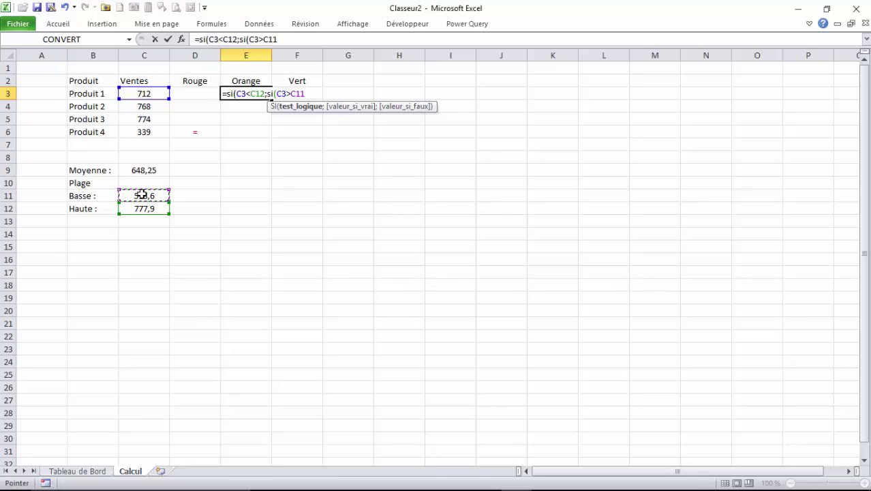
# Make both limit references absolute and complete the Orange formula in E3 as =SI(C3<$C$12;SI(C3>$C$11;"=";"");"").
pyautogui.press('F4')
pyautogui.click(263, 93)
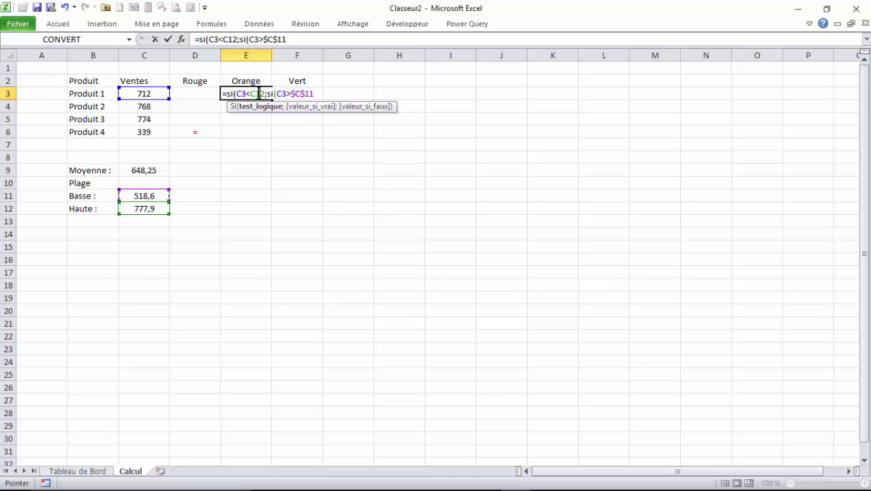
pyautogui.press('F4')
pyautogui.click(330, 94)
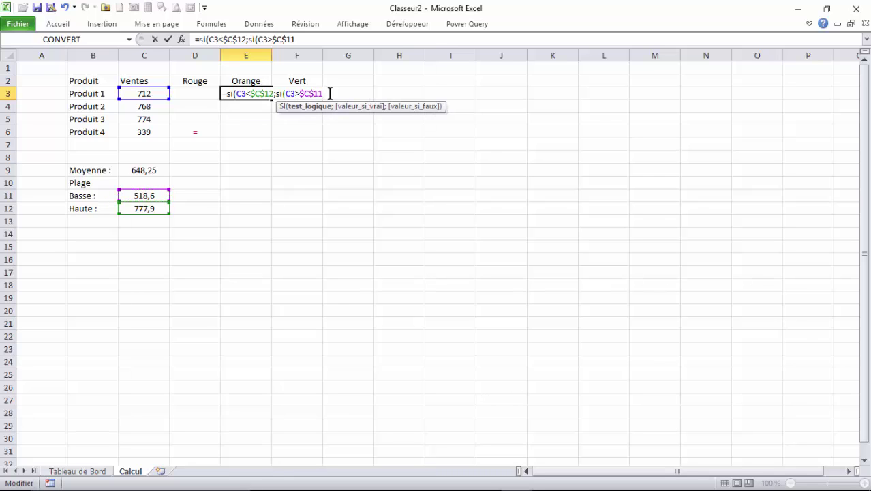
pyautogui.write(';')
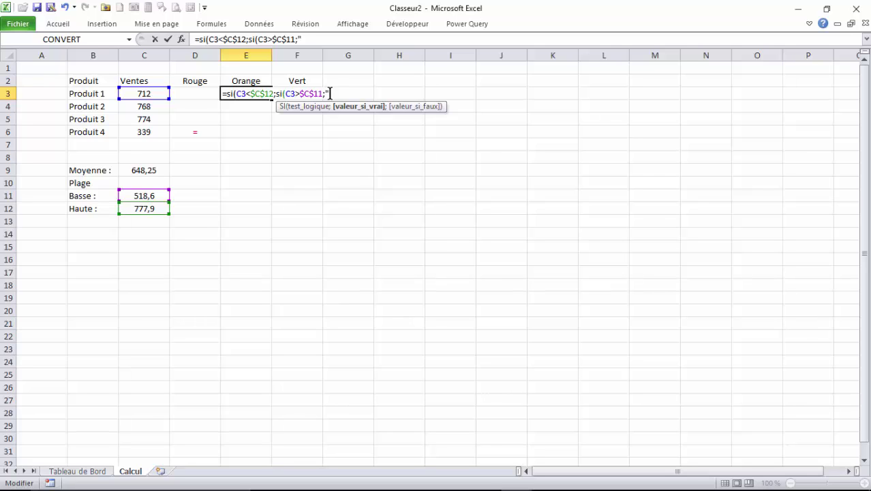
pyautogui.write('"=";"")')
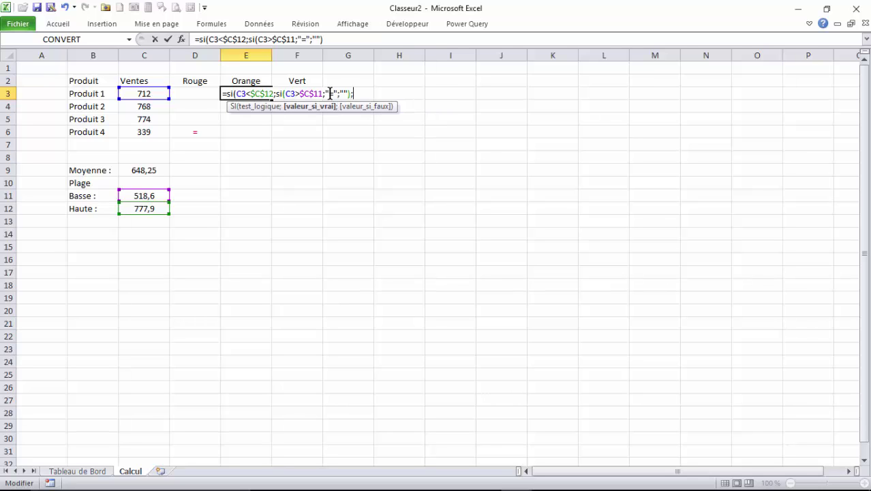
pyautogui.write(';""')
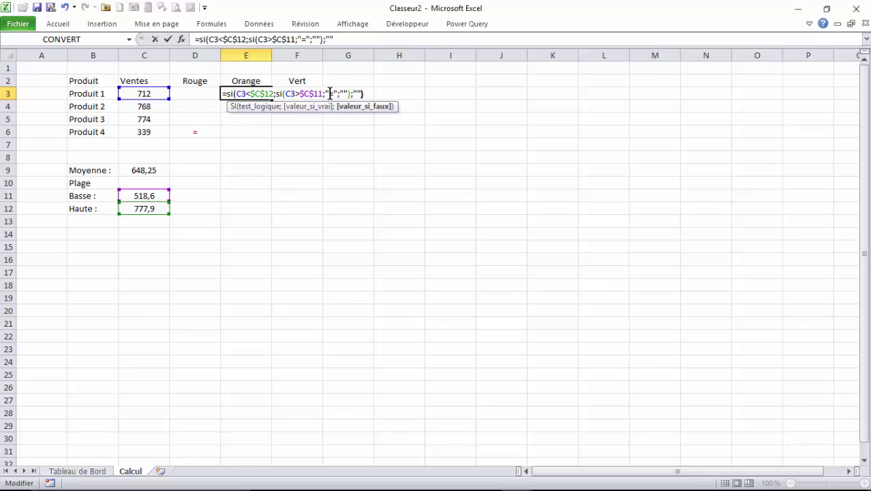
pyautogui.write(')')
pyautogui.press('Return')
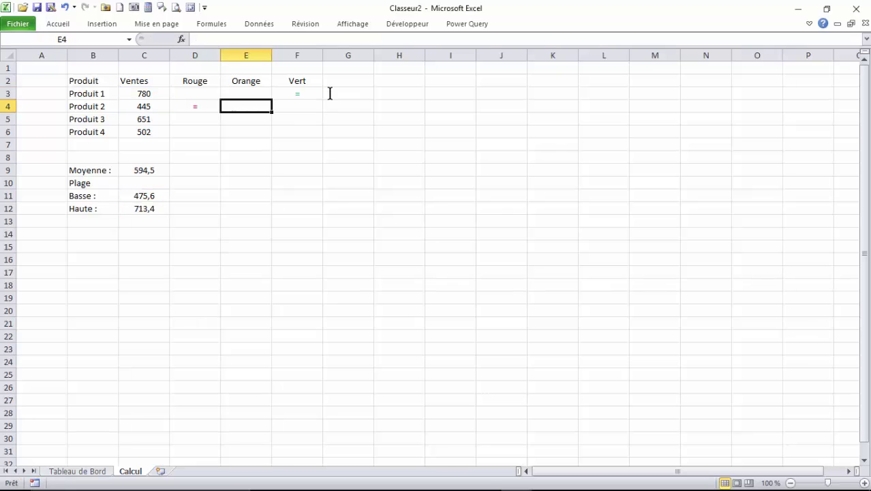
# Centre the Orange indicator in E3 and set its font colour to a darker orange theme shade.
pyautogui.click(250, 94)
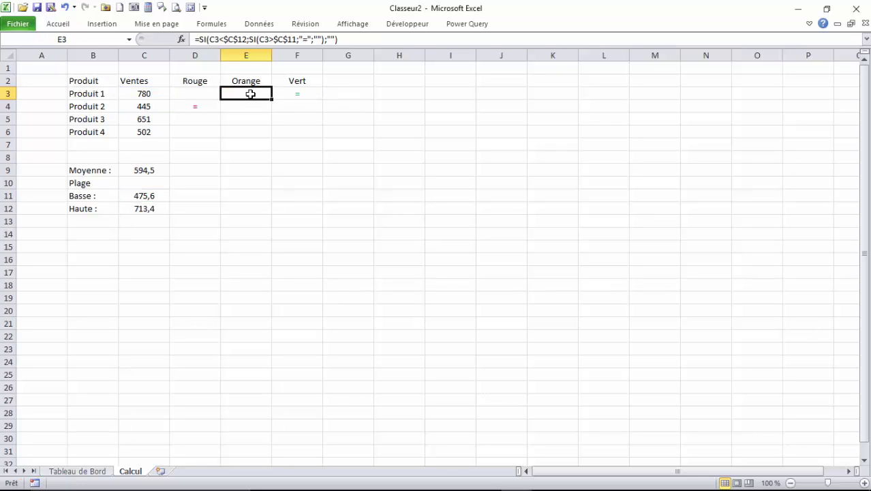
pyautogui.click(63, 24)
pyautogui.click(220, 68)
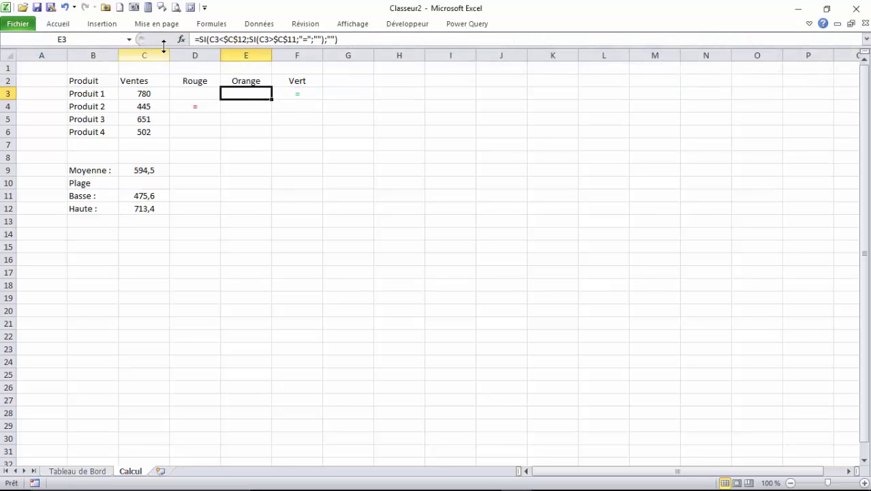
pyautogui.click(60, 24)
pyautogui.click(187, 63)
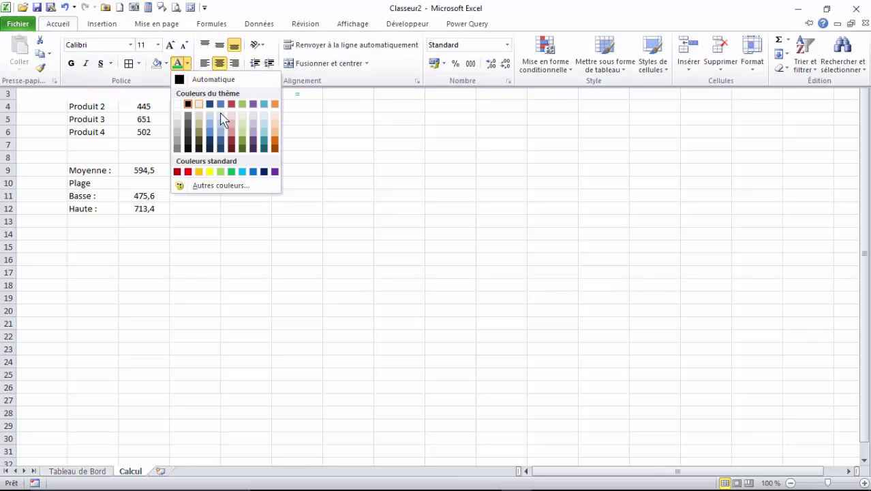
pyautogui.click(276, 142)
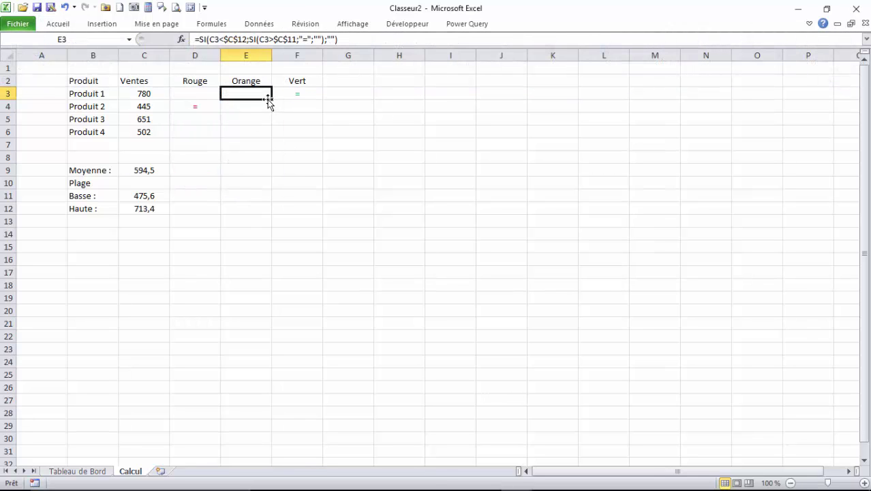
# Copy the Orange formula from E3 down to E6 for all four products and check the filled cells.
pyautogui.moveTo(270, 100); pyautogui.dragTo(271, 137)
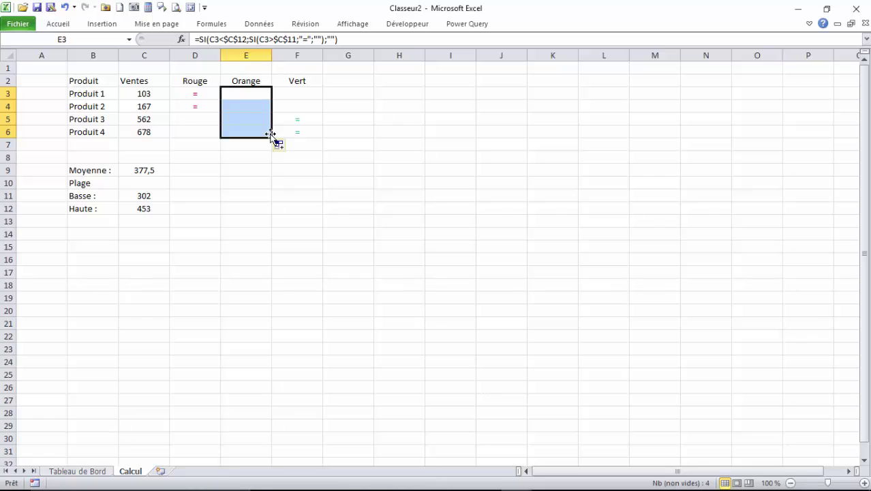
pyautogui.click(253, 93)
pyautogui.moveTo(250, 105); pyautogui.dragTo(250, 120)
pyautogui.click(249, 144)
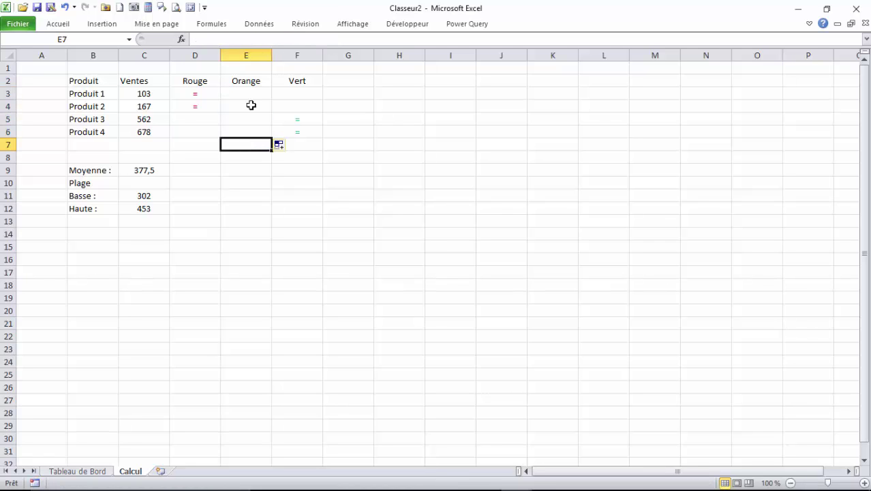
pyautogui.click(253, 92)
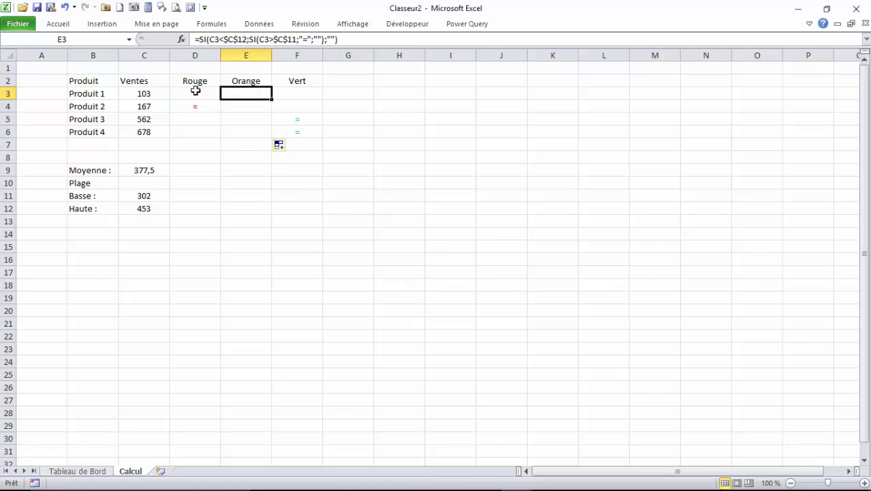
# Apply the Webdings font to the Rouge, Orange and Vert indicator cells D3:F6.
pyautogui.moveTo(196, 90); pyautogui.dragTo(305, 132)
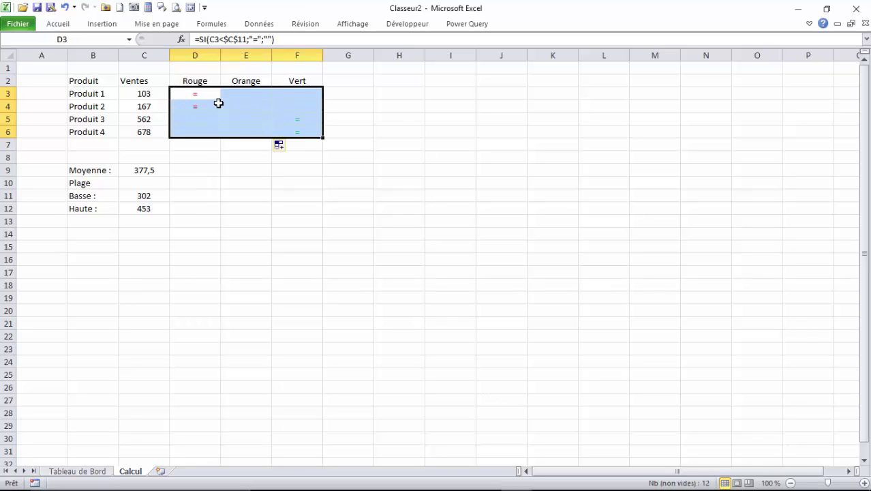
pyautogui.click(60, 25)
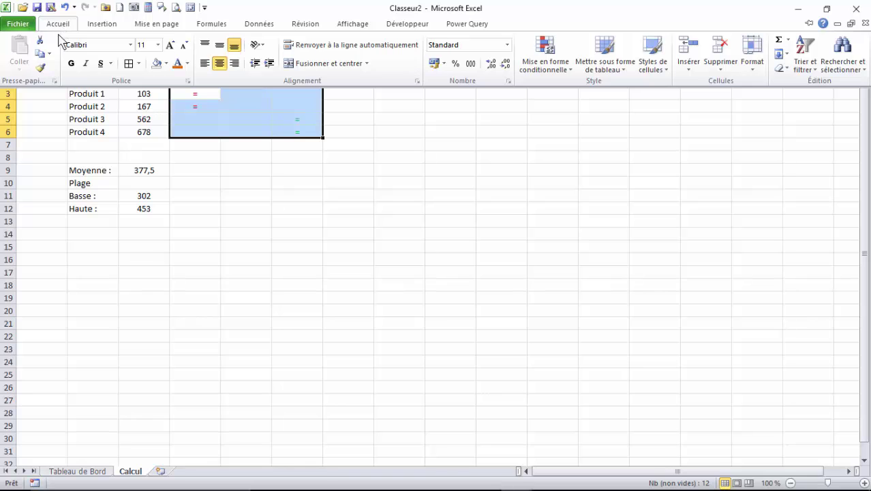
pyautogui.click(130, 45)
pyautogui.moveTo(240, 77); pyautogui.dragTo(233, 348)
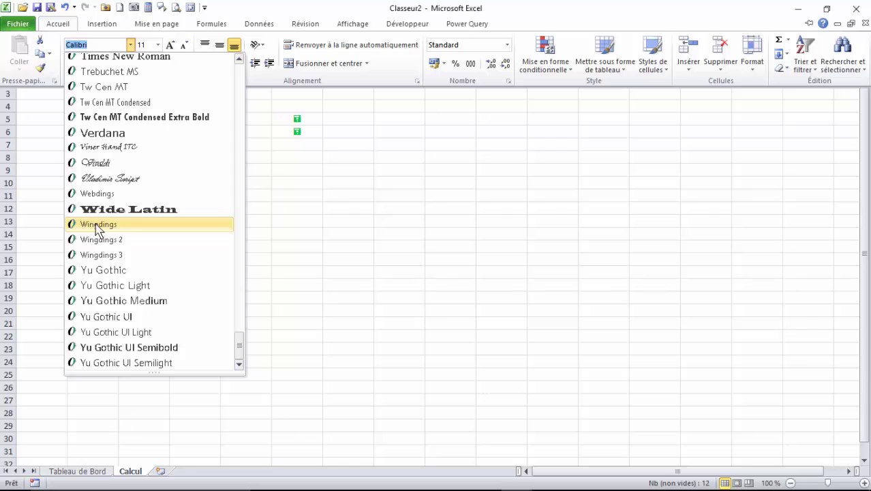
pyautogui.click(99, 193)
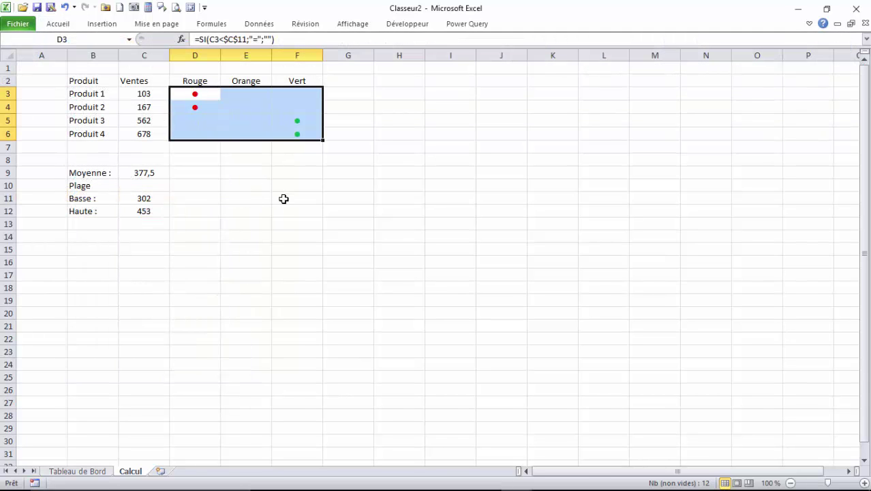
# Enlarge the font of the indicator cells D3:F6 to size 22.
pyautogui.click(65, 23)
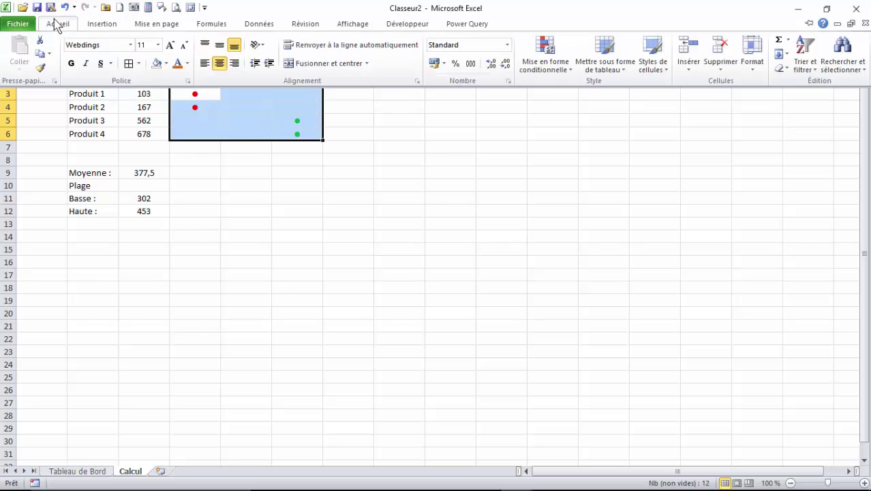
pyautogui.click(171, 43)
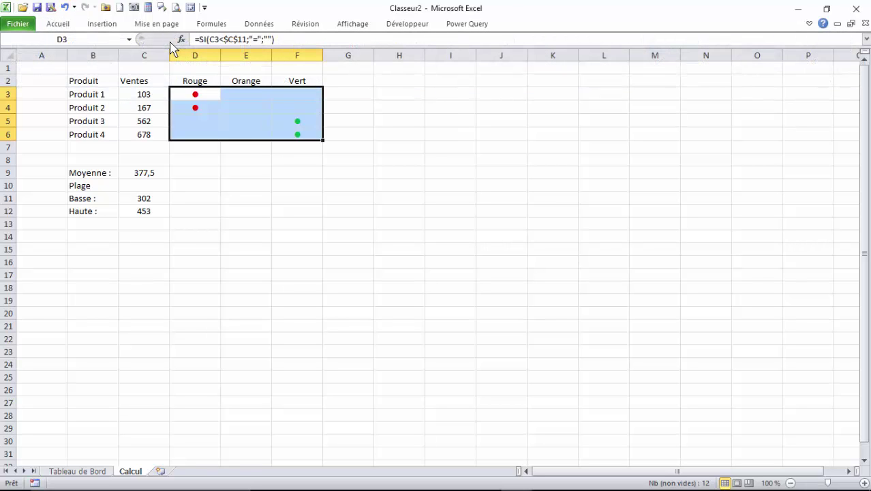
pyautogui.click(60, 23)
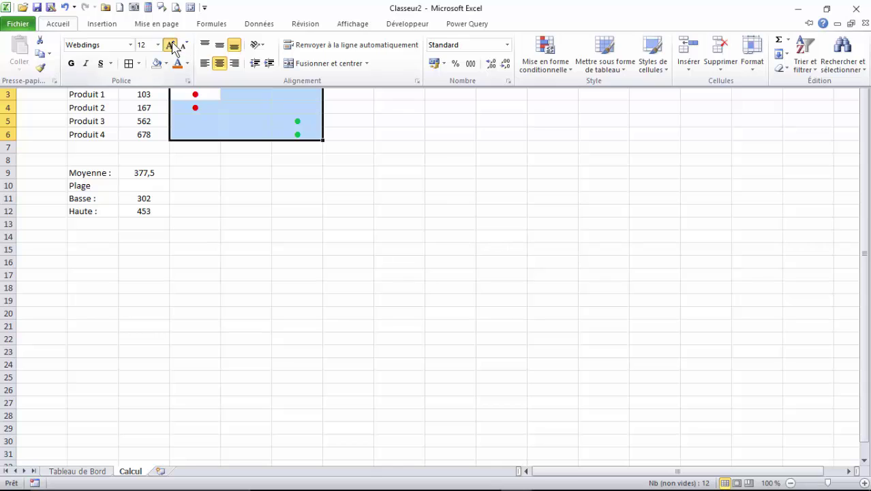
pyautogui.click(171, 45)
pyautogui.doubleClick(59, 23)
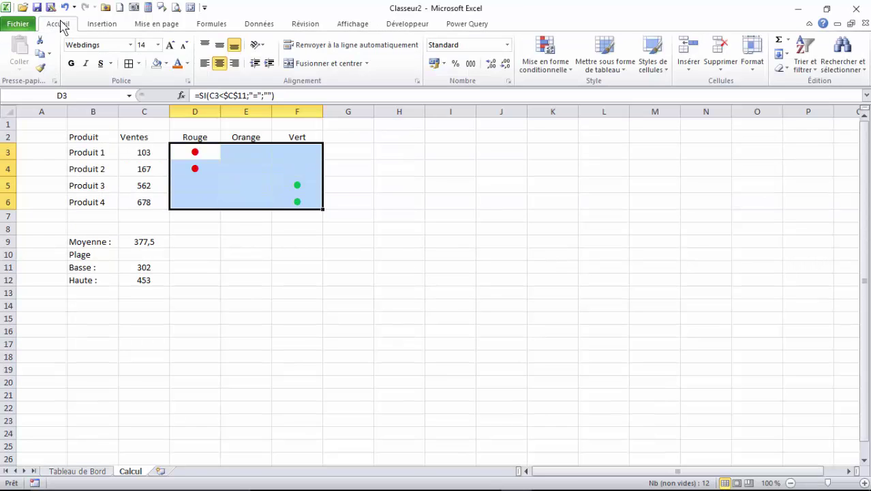
pyautogui.click(171, 45)
pyautogui.click(171, 45)
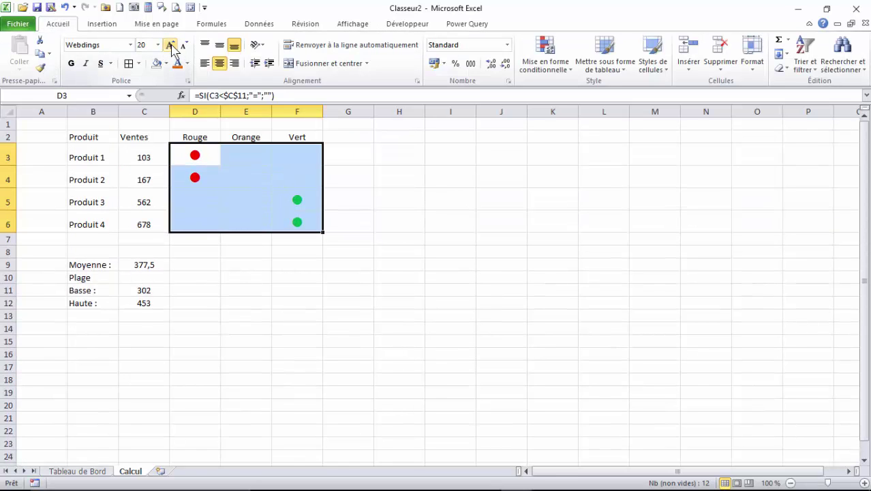
pyautogui.click(171, 45)
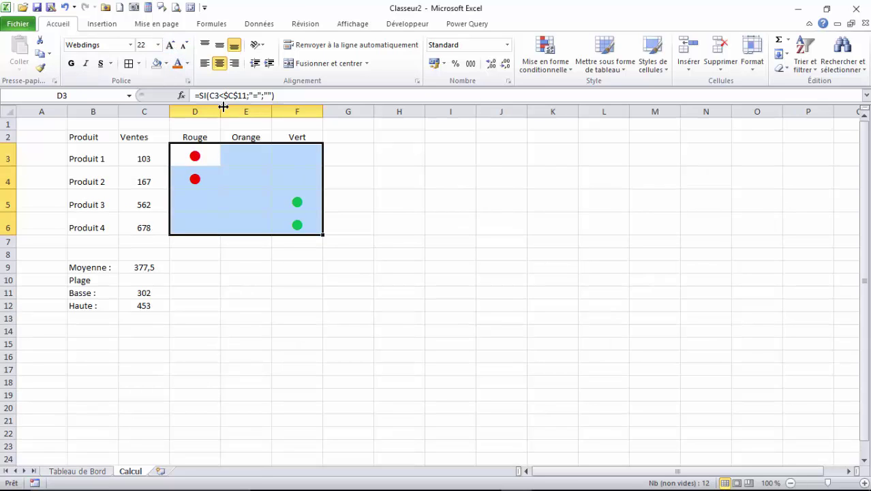
# Autofit the widths of columns D to F to their contents.
pyautogui.moveTo(214, 111); pyautogui.dragTo(300, 111)
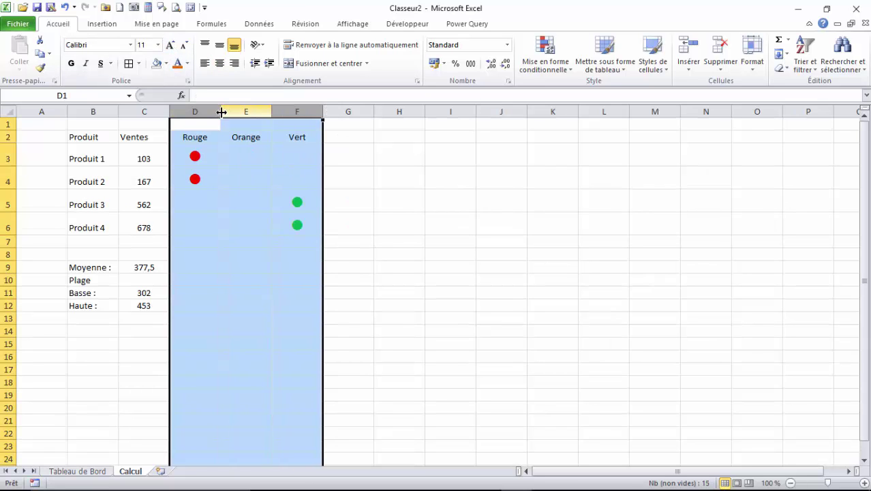
pyautogui.moveTo(220, 111); pyautogui.dragTo(221, 112)
pyautogui.doubleClick(220, 112)
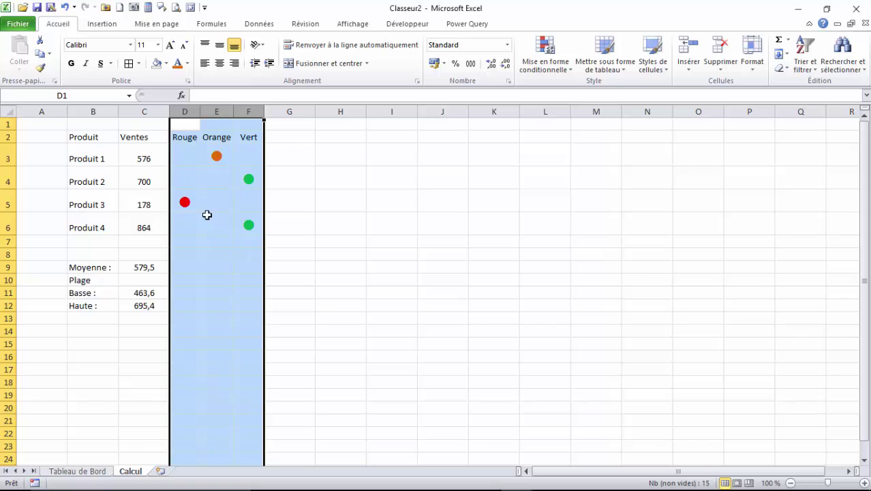
# Merge and centre Plage across B10:C10 and put borders around all cells of the average and limits block B9:C12.
pyautogui.click(187, 200)
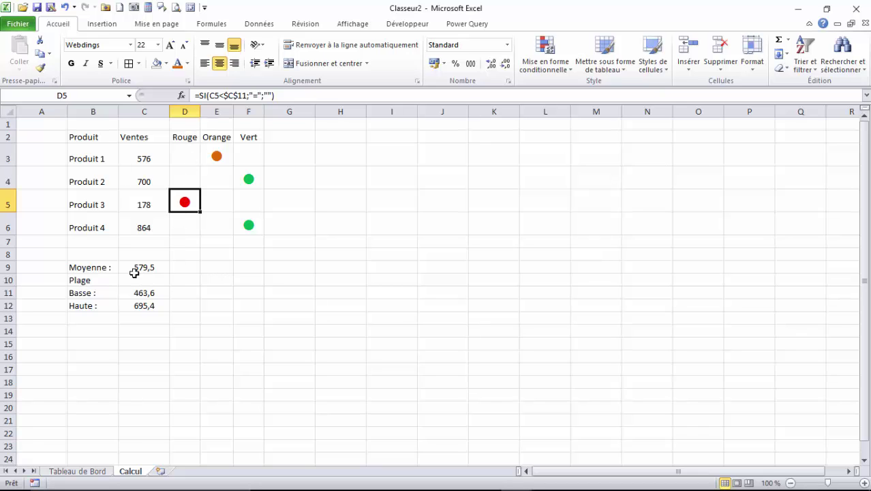
pyautogui.moveTo(99, 267); pyautogui.dragTo(140, 267)
pyautogui.click(129, 62)
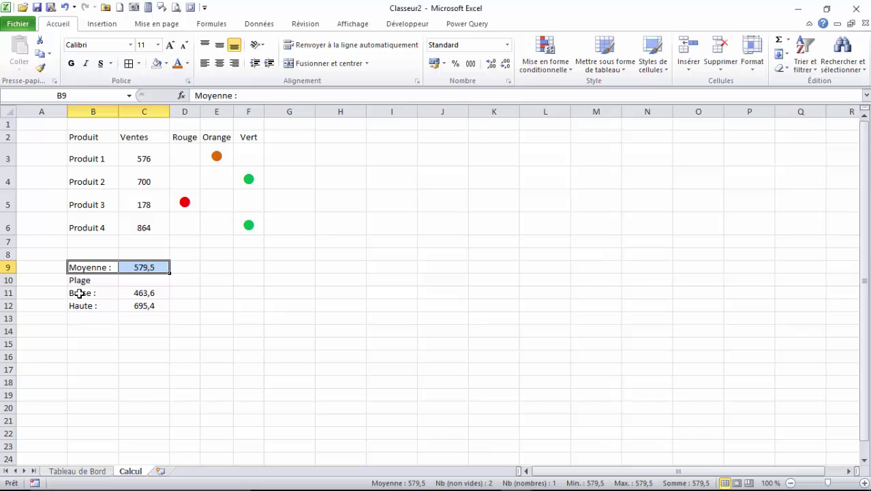
pyautogui.moveTo(83, 281); pyautogui.dragTo(130, 280)
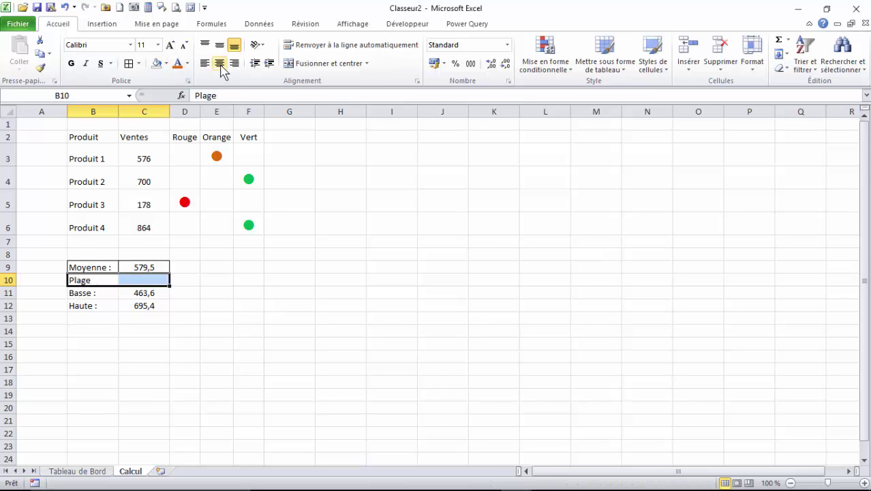
pyautogui.click(325, 66)
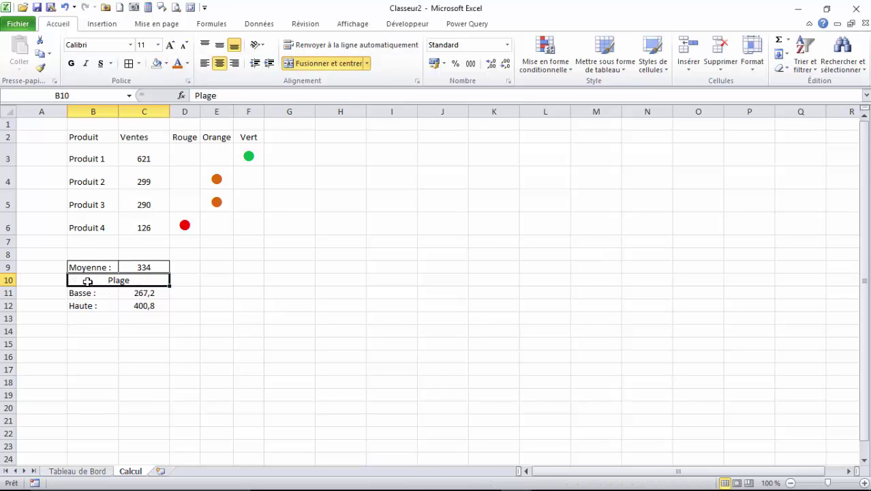
pyautogui.moveTo(88, 282); pyautogui.dragTo(87, 304)
pyautogui.click(128, 63)
pyautogui.click(214, 310)
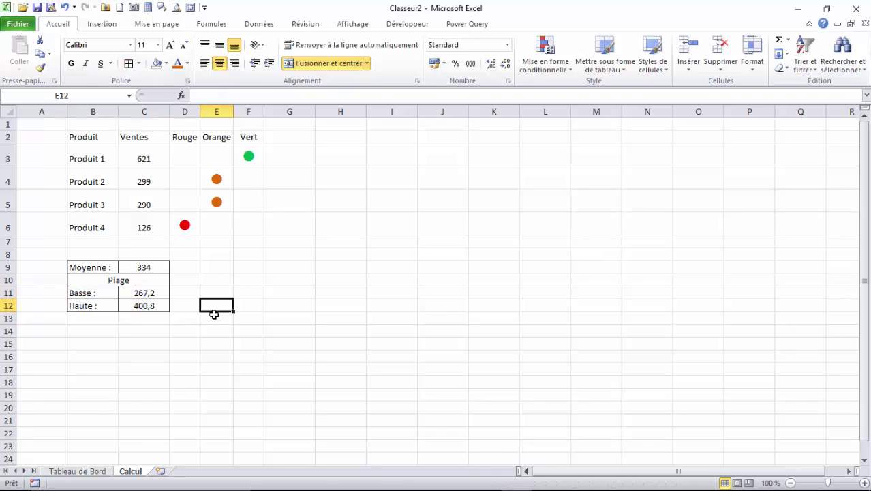
pyautogui.click(113, 279)
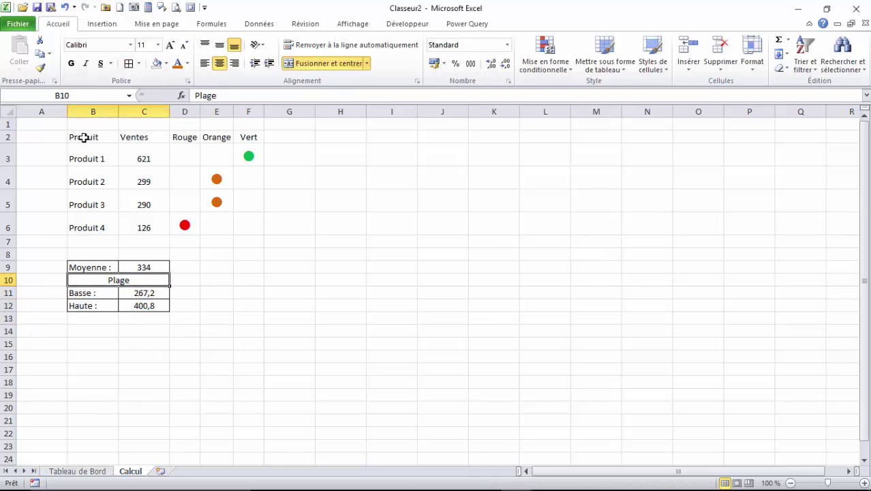
# Recalculate the random sales repeatedly to check that the coloured indicators in D3:F6 follow the values and limits.
pyautogui.moveTo(83, 137); pyautogui.dragTo(113, 231)
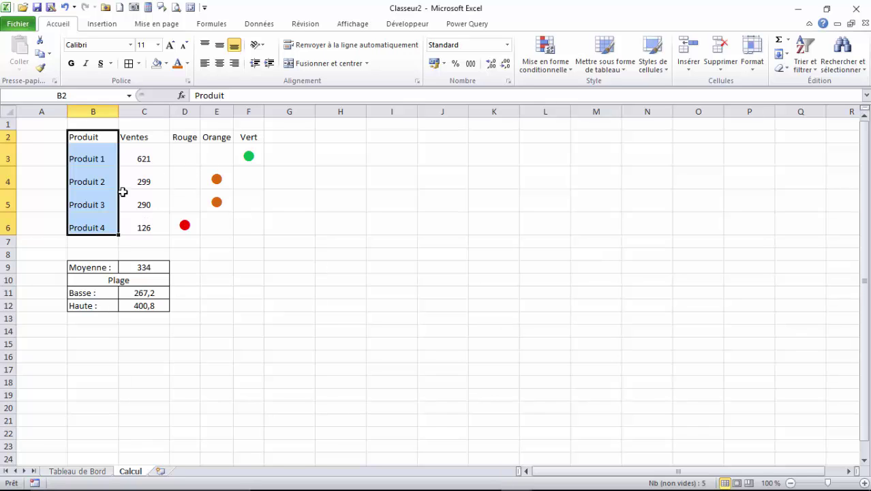
pyautogui.press('F9')
pyautogui.press('F9')
pyautogui.press('F9')
pyautogui.press('F9')
pyautogui.press('F9')
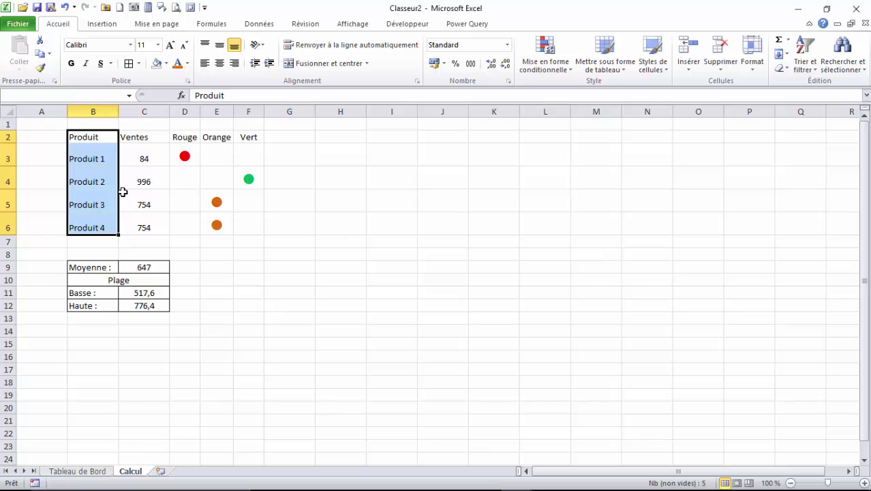
pyautogui.press('F9')
pyautogui.press('F9')
pyautogui.press('F9')
pyautogui.press('F9')
pyautogui.press('F9')
pyautogui.press('F9')
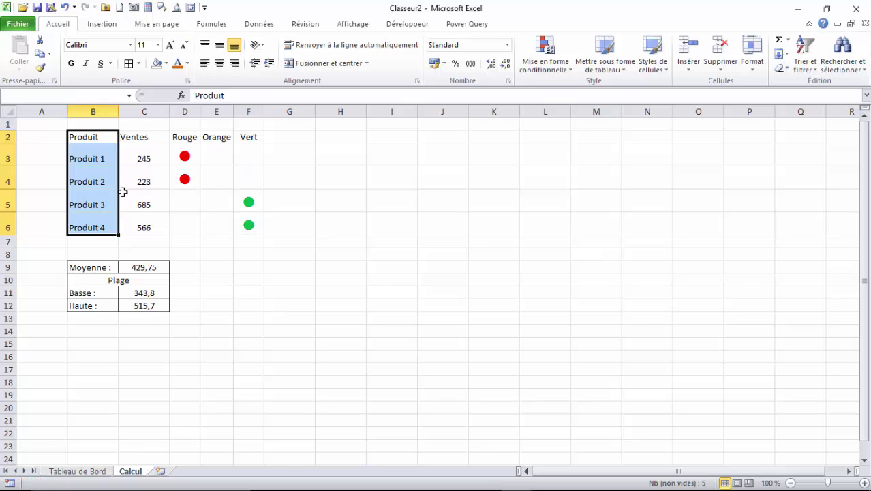
pyautogui.press('F9')
pyautogui.press('F9')
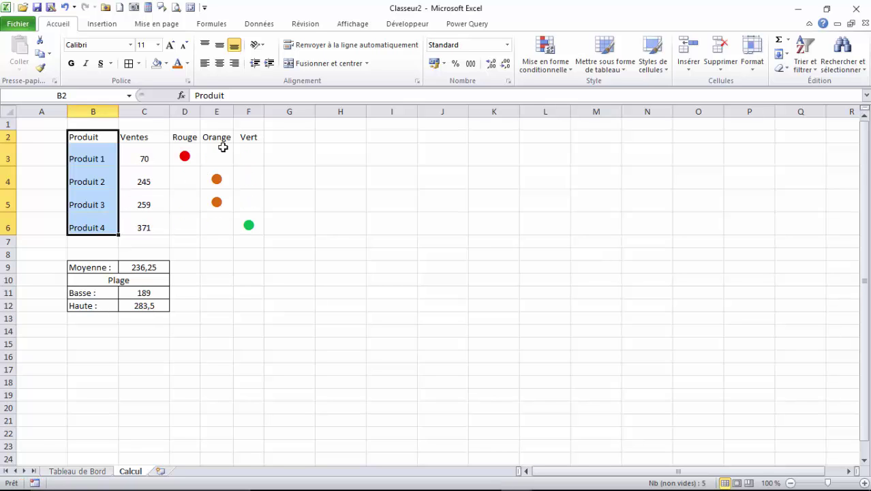
# Review the Basse and Haute limit labels and their percentage formulas in C11 and C12.
pyautogui.click(146, 294)
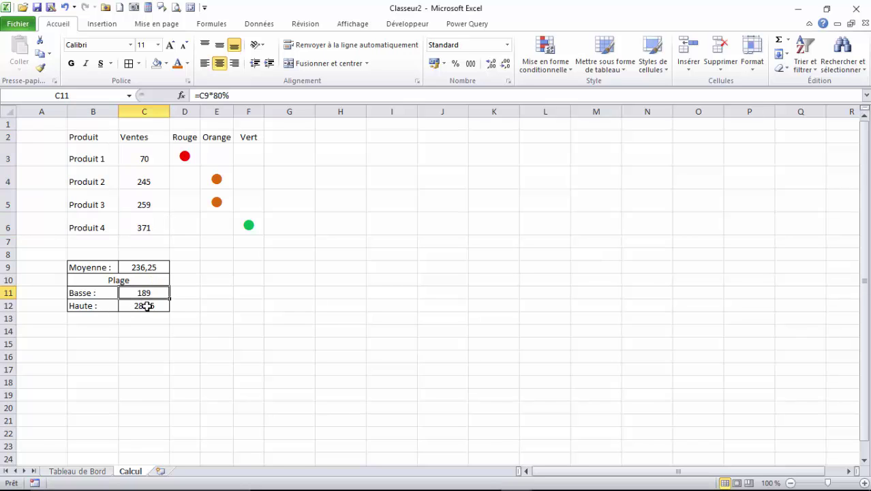
pyautogui.click(146, 306)
pyautogui.click(147, 289)
pyautogui.click(181, 306)
pyautogui.click(83, 295)
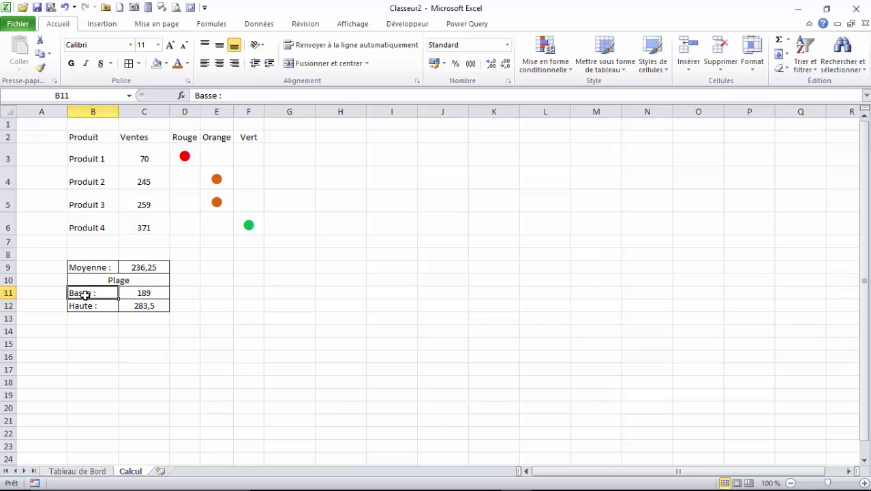
pyautogui.click(88, 305)
pyautogui.click(89, 295)
# Return to the Tableau de Bord sheet, switch to PowerPoint and select the coloured traffic-light image on slide 112.
pyautogui.click(81, 471)
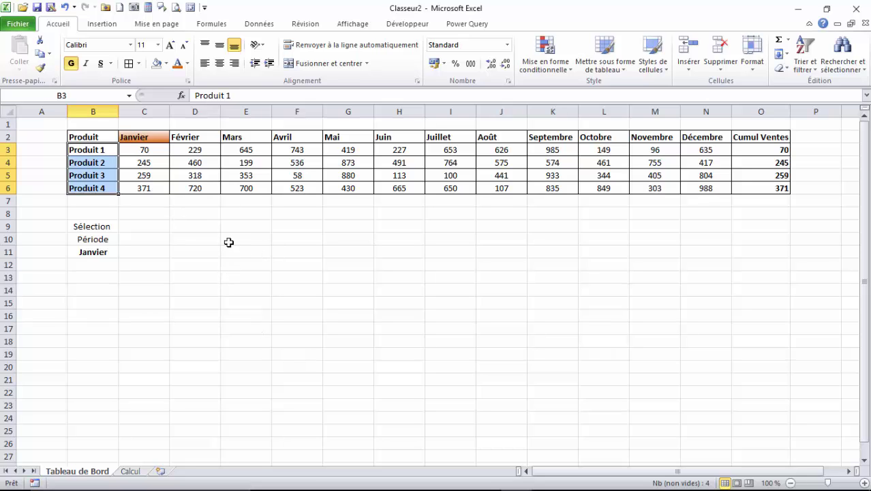
pyautogui.click(165, 227)
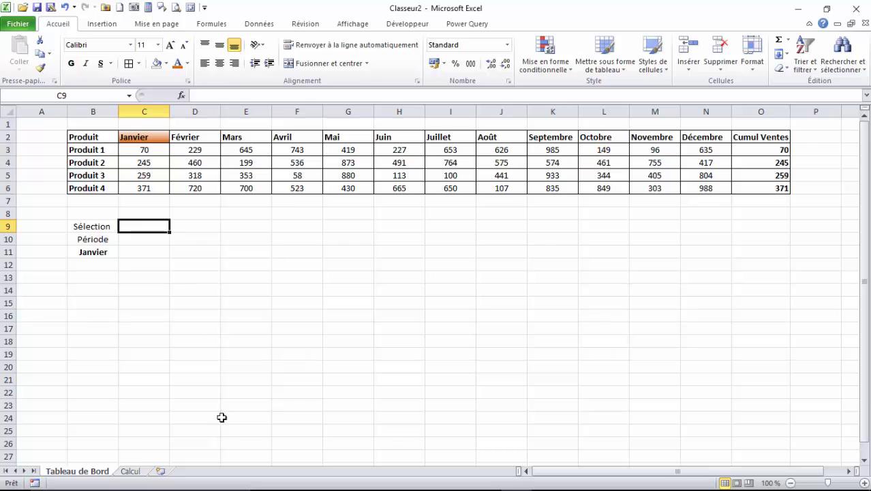
pyautogui.moveTo(400, 484)
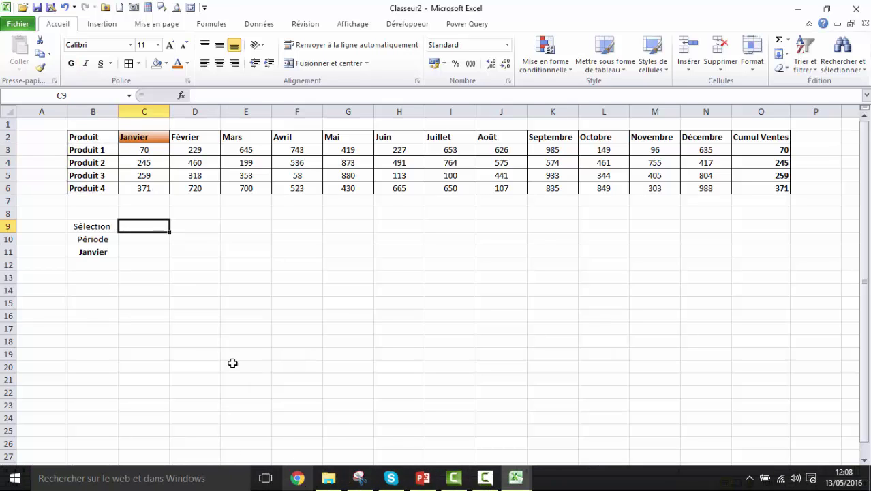
pyautogui.click(424, 478)
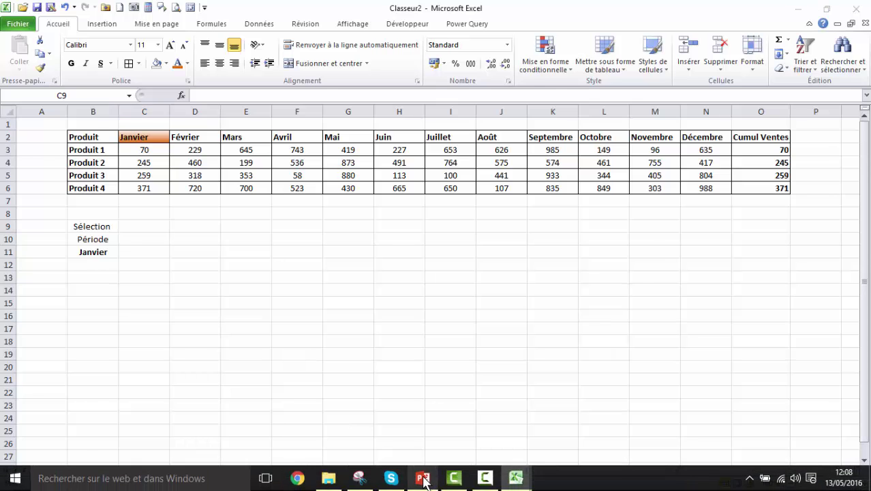
pyautogui.click(359, 174)
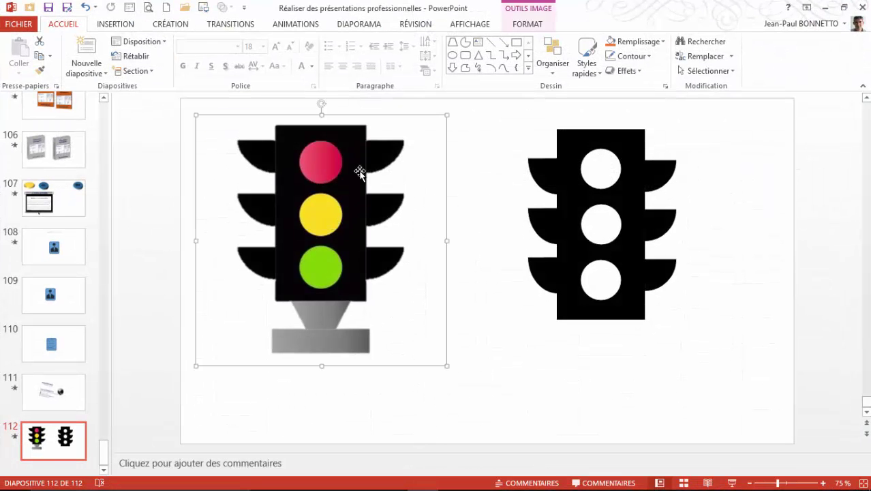